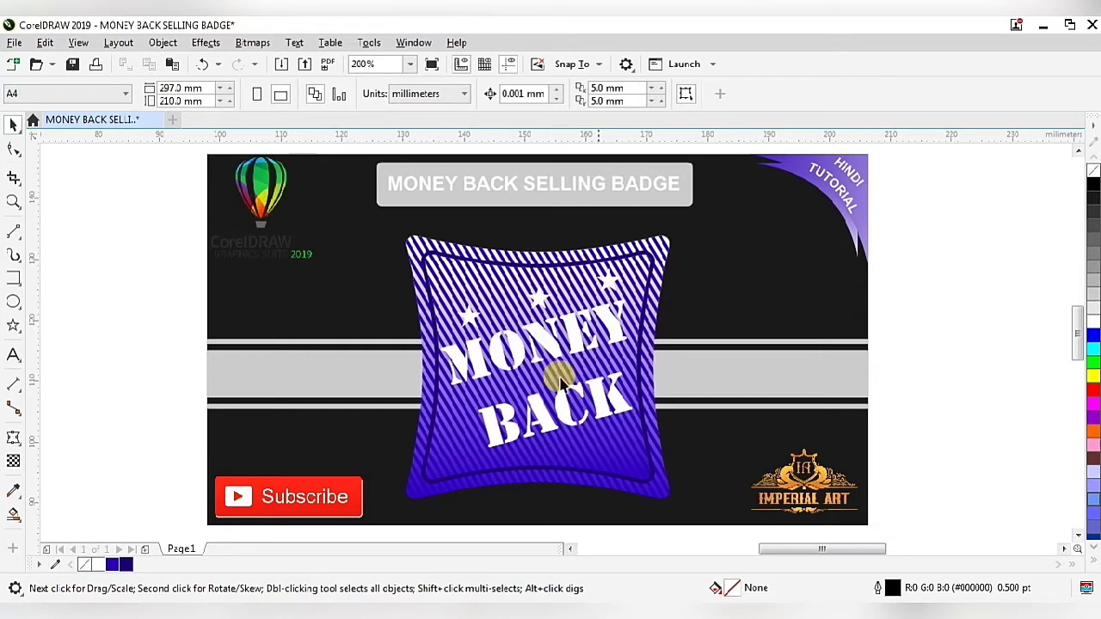
- Move the finished badge artwork off the page into the empty area just beyond the page's right edge
{"action": "scroll", "coordinate": [554, 381], "scroll_direction": "down", "scroll_amount": 2}
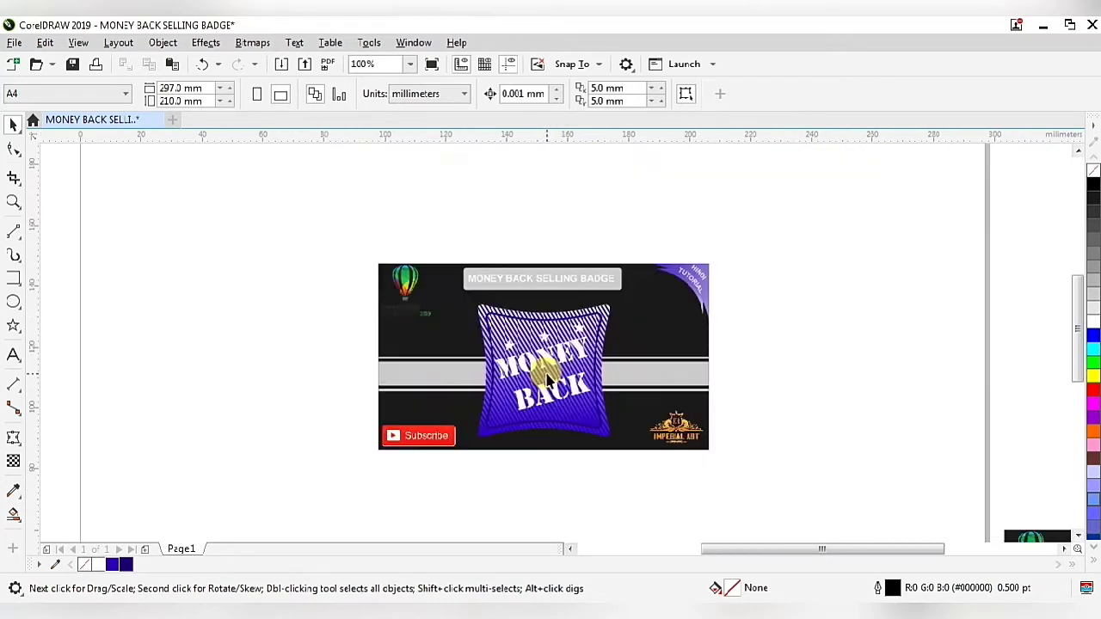
{"action": "scroll", "coordinate": [544, 379], "scroll_direction": "down", "scroll_amount": 1}
{"action": "left_click_drag", "start_coordinate": [398, 288], "coordinate": [682, 441]}
{"action": "left_click_drag", "start_coordinate": [533, 363], "coordinate": [848, 277]}
{"action": "left_click", "coordinate": [691, 249]}
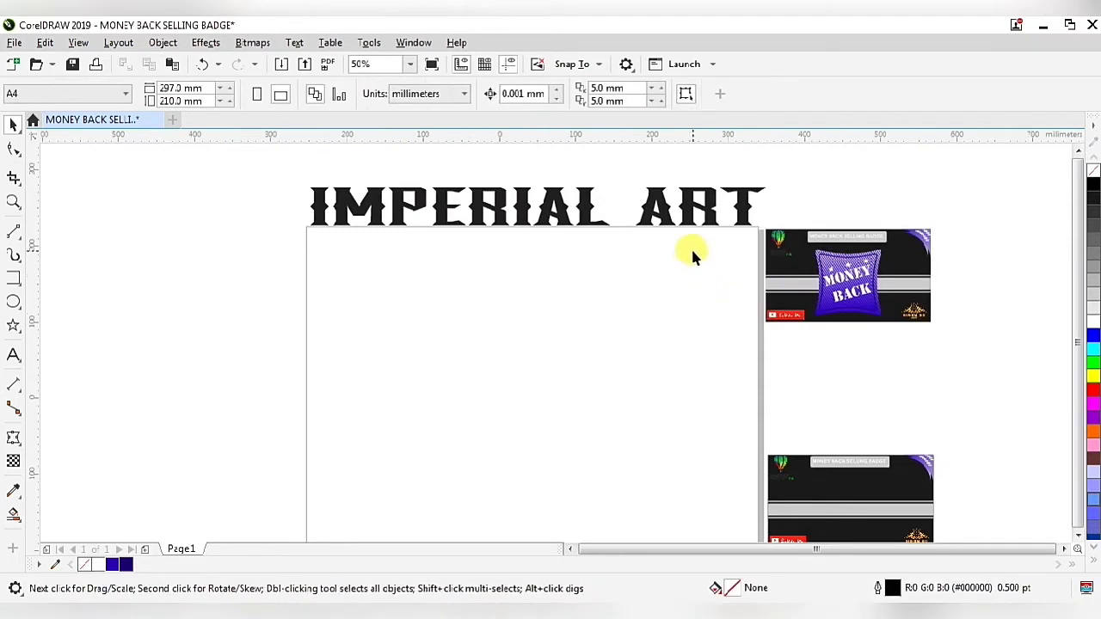
- Draw a square about 86 mm wide near the page centre and add a concentric smaller copy about 74 mm wide inside it
{"action": "scroll", "coordinate": [623, 341], "scroll_direction": "down", "scroll_amount": 2}
{"action": "scroll", "coordinate": [623, 341], "scroll_direction": "up", "scroll_amount": 2}
{"action": "scroll", "coordinate": [507, 387], "scroll_direction": "down", "scroll_amount": 2}
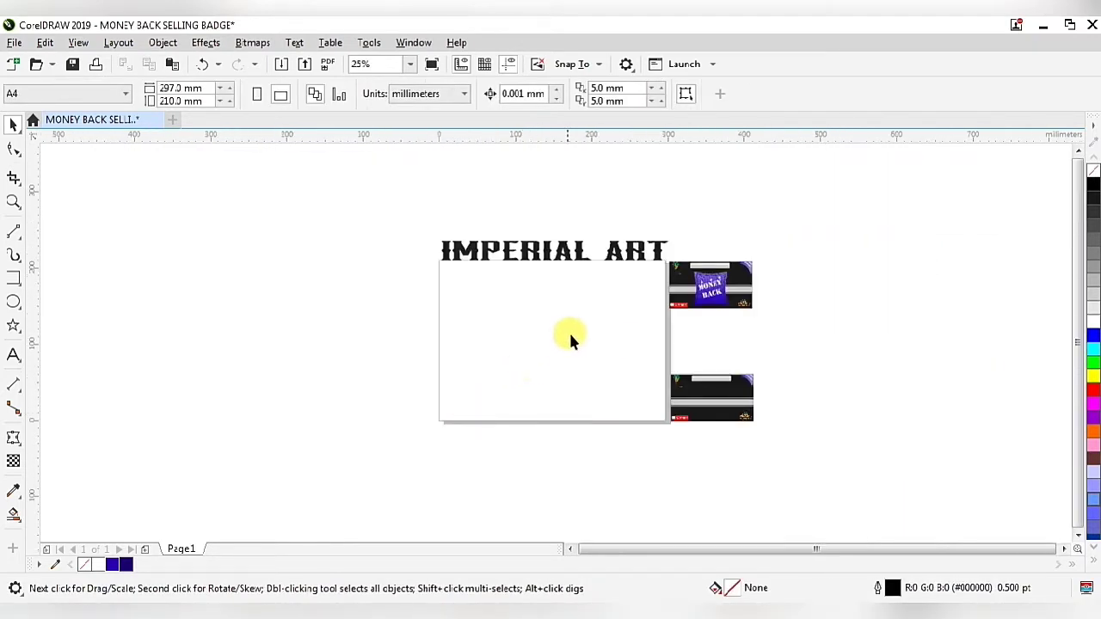
{"action": "scroll", "coordinate": [570, 333], "scroll_direction": "up", "scroll_amount": 2}
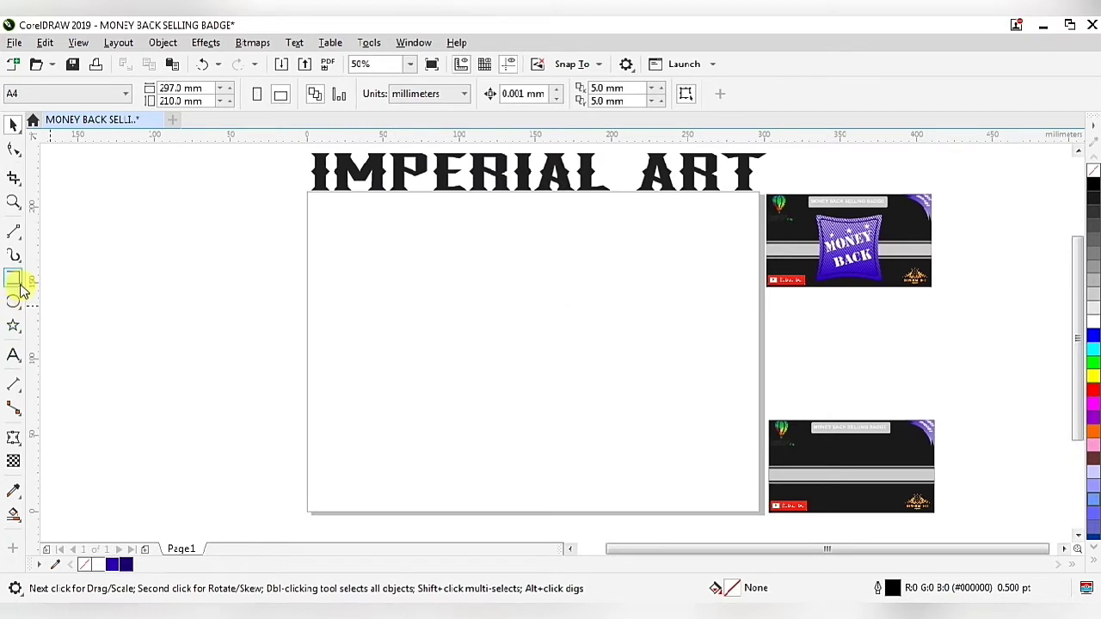
{"action": "key", "text": "F6"}
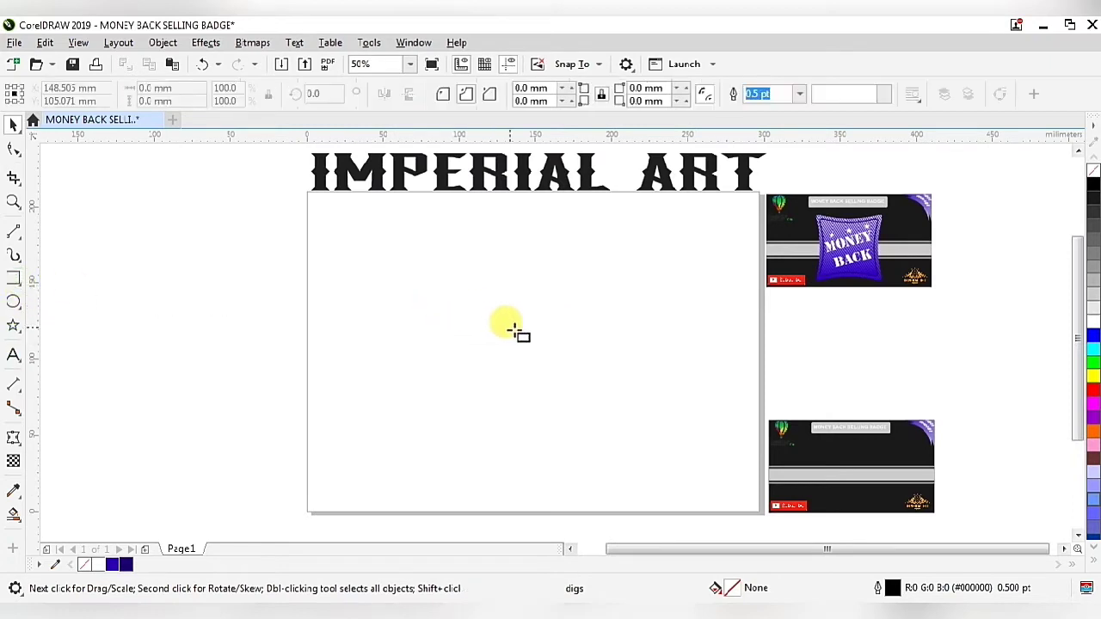
{"action": "left_click_drag", "start_coordinate": [527, 335], "coordinate": [595, 401]}
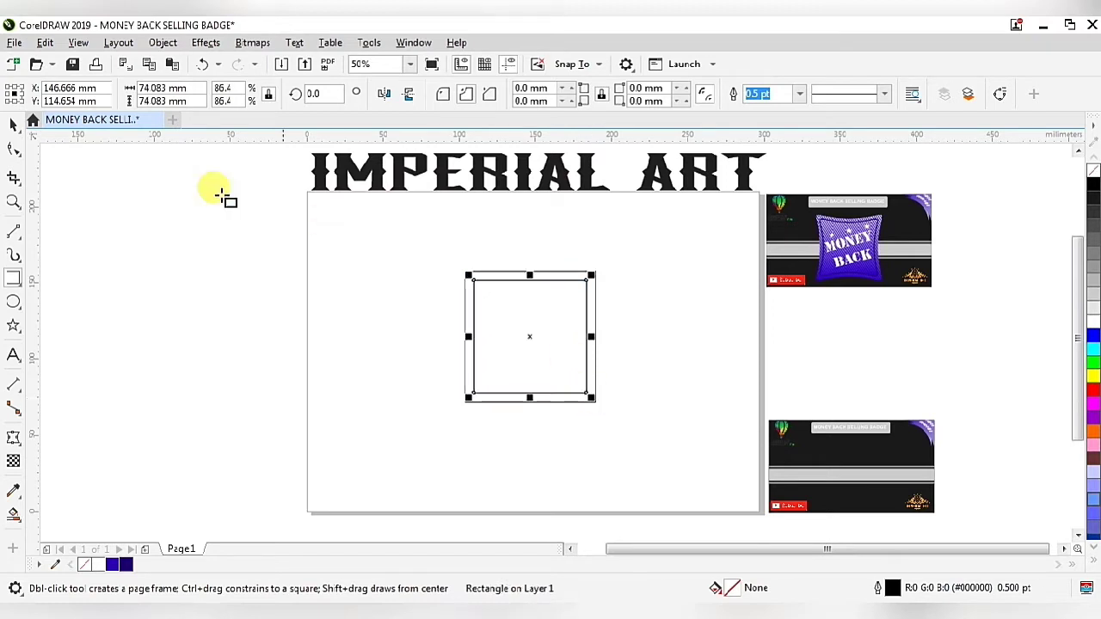
{"action": "left_click", "coordinate": [15, 125]}
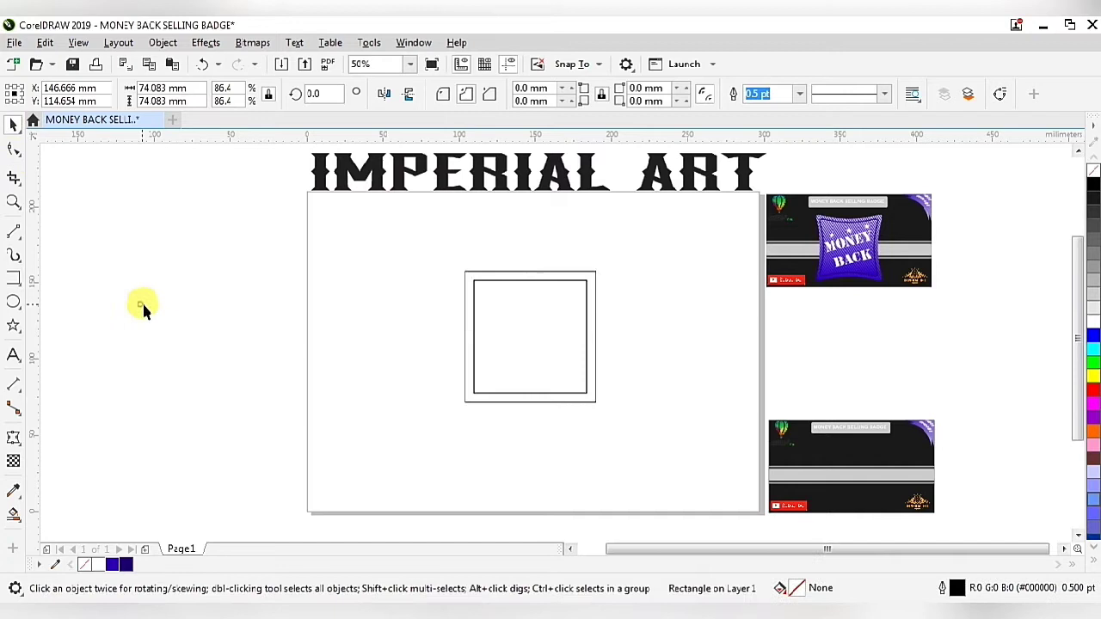
- Apply a Single Arc envelope to the outer square and bend its upper edge down to the inner square
{"action": "left_click", "coordinate": [464, 315]}
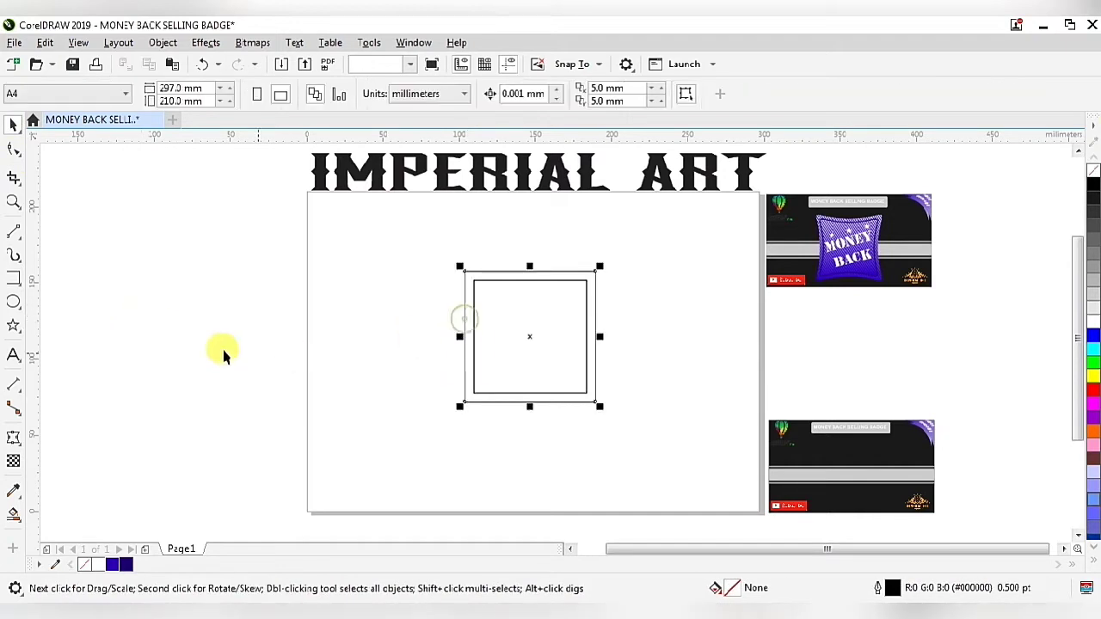
{"action": "left_click", "coordinate": [14, 439]}
{"action": "scroll", "coordinate": [535, 283], "scroll_direction": "up", "scroll_amount": 2}
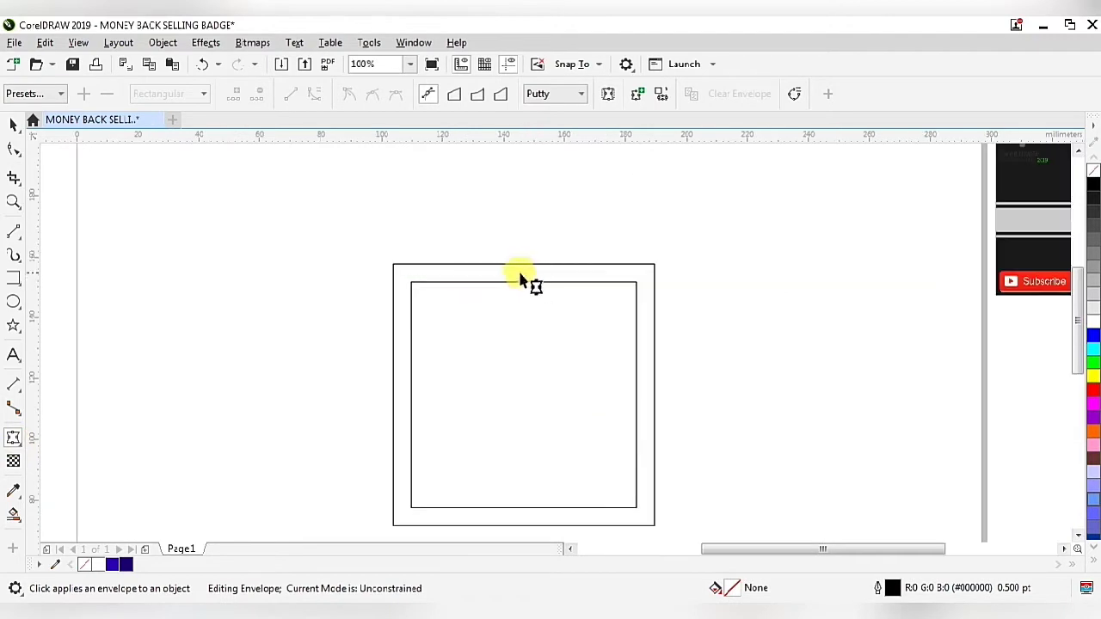
{"action": "scroll", "coordinate": [522, 277], "scroll_direction": "down", "scroll_amount": 2}
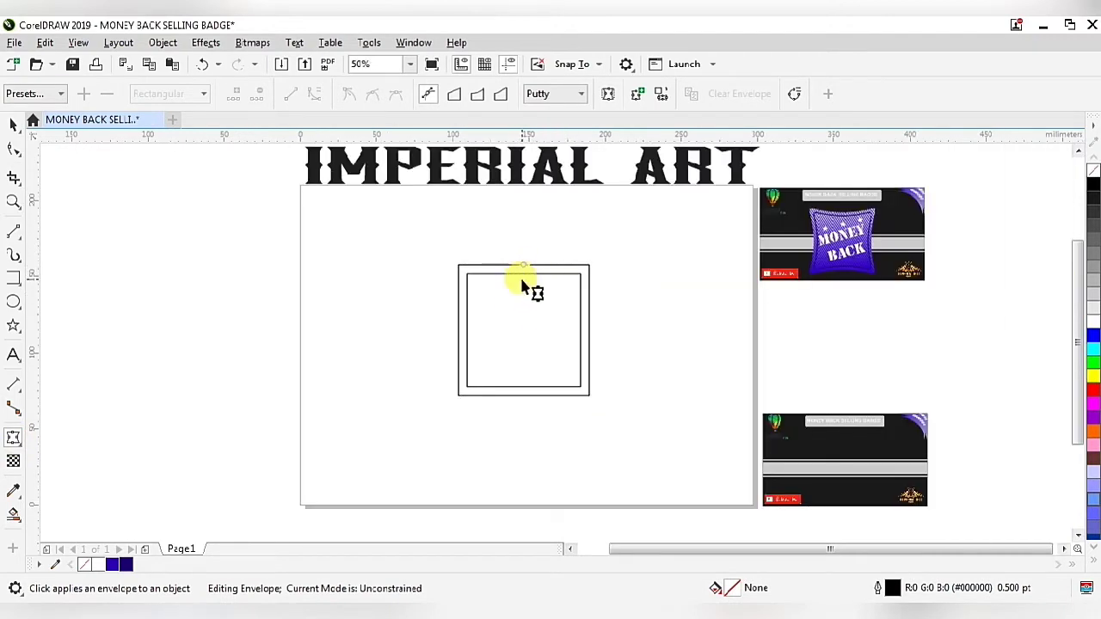
{"action": "scroll", "coordinate": [522, 284], "scroll_direction": "up", "scroll_amount": 2}
{"action": "left_click", "coordinate": [525, 252]}
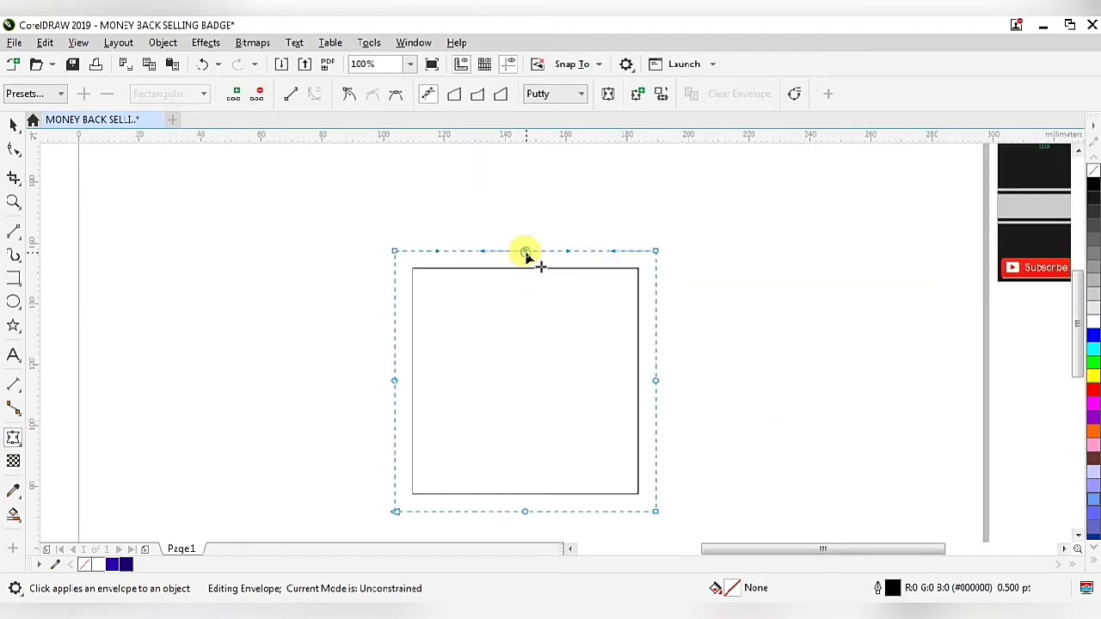
{"action": "left_click_drag", "start_coordinate": [526, 252], "coordinate": [525, 264]}
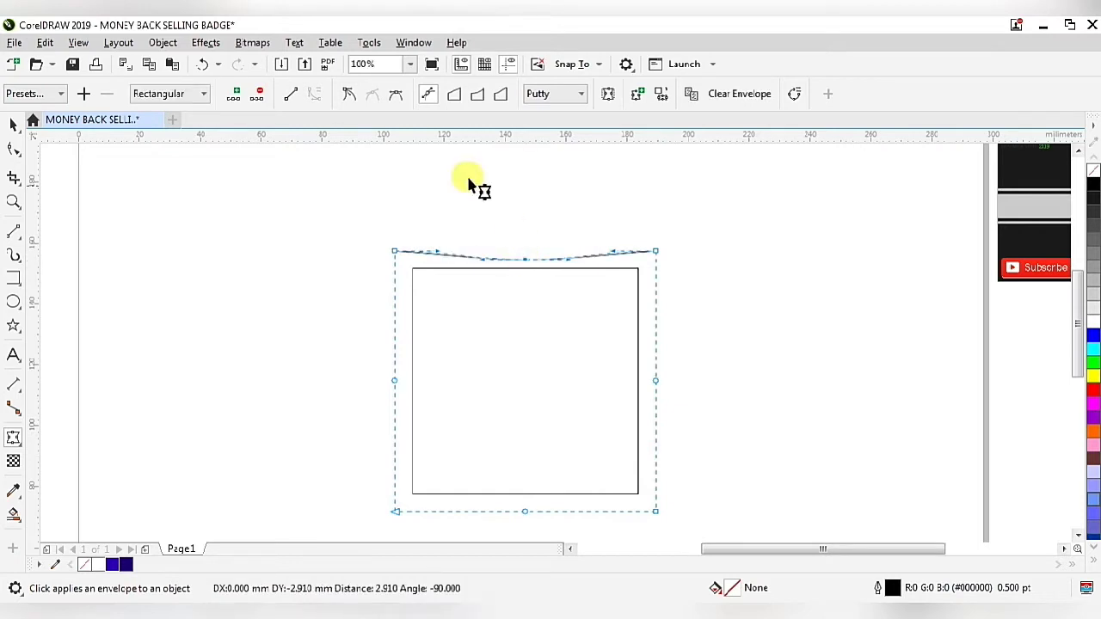
{"action": "left_click", "coordinate": [204, 65]}
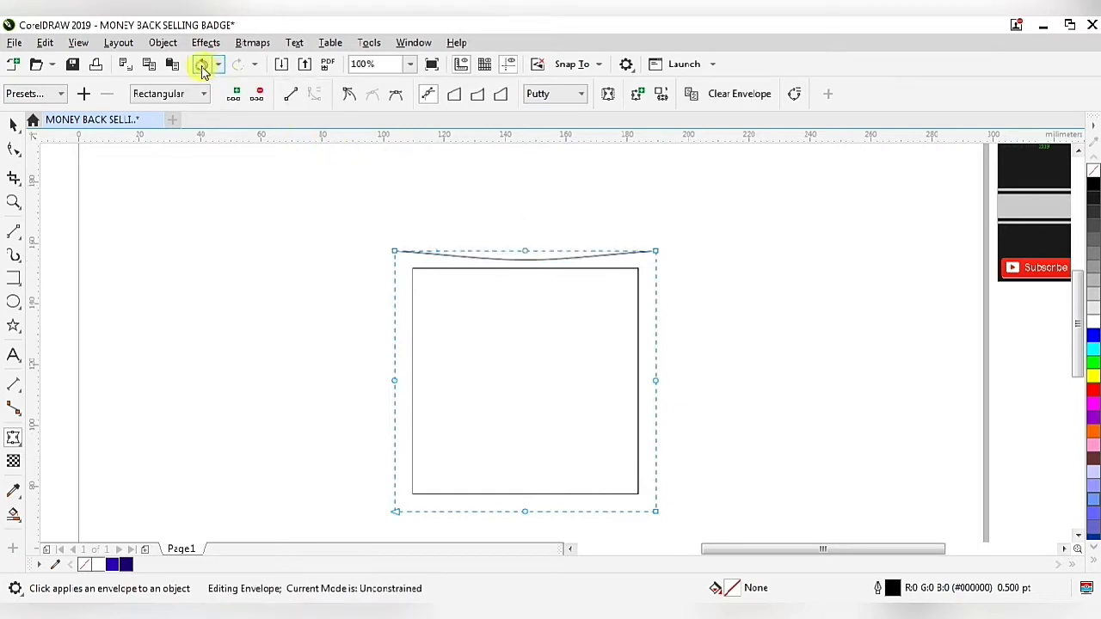
{"action": "left_click", "coordinate": [480, 97]}
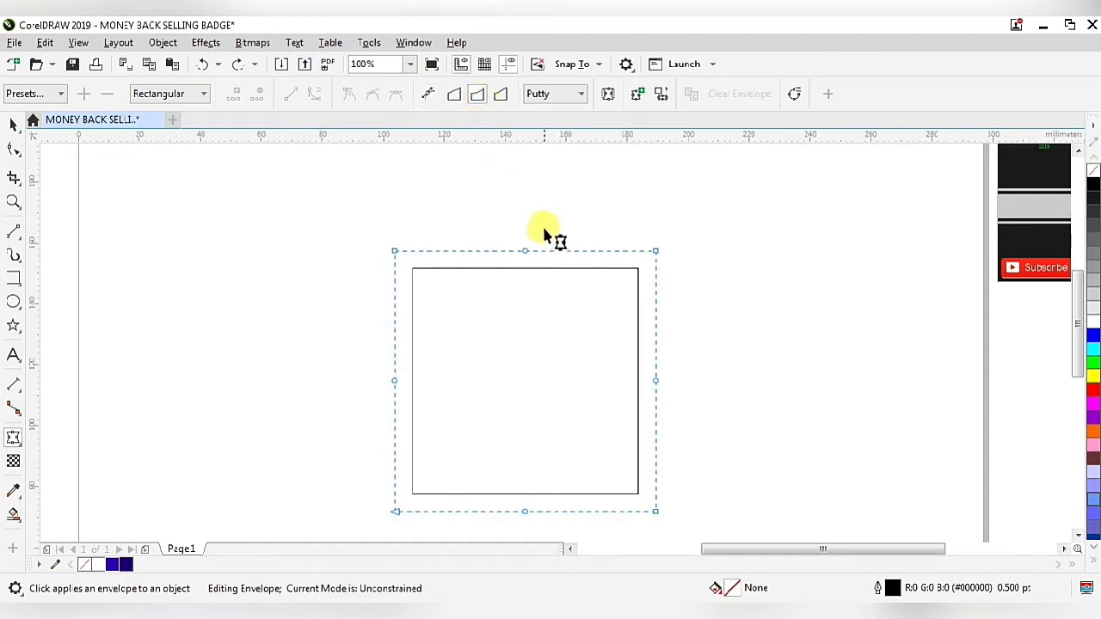
{"action": "left_click_drag", "start_coordinate": [526, 253], "coordinate": [524, 269]}
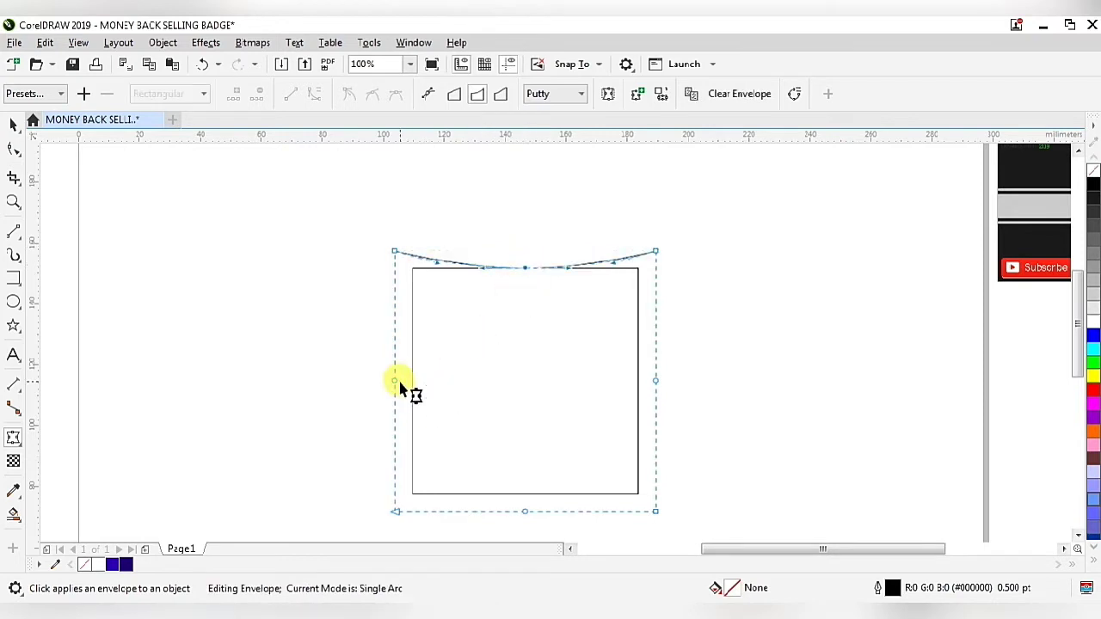
- Bend the left, right and lower edges of the outer square inward with the envelope until they meet the inner square
{"action": "left_click_drag", "start_coordinate": [393, 381], "coordinate": [412, 381]}
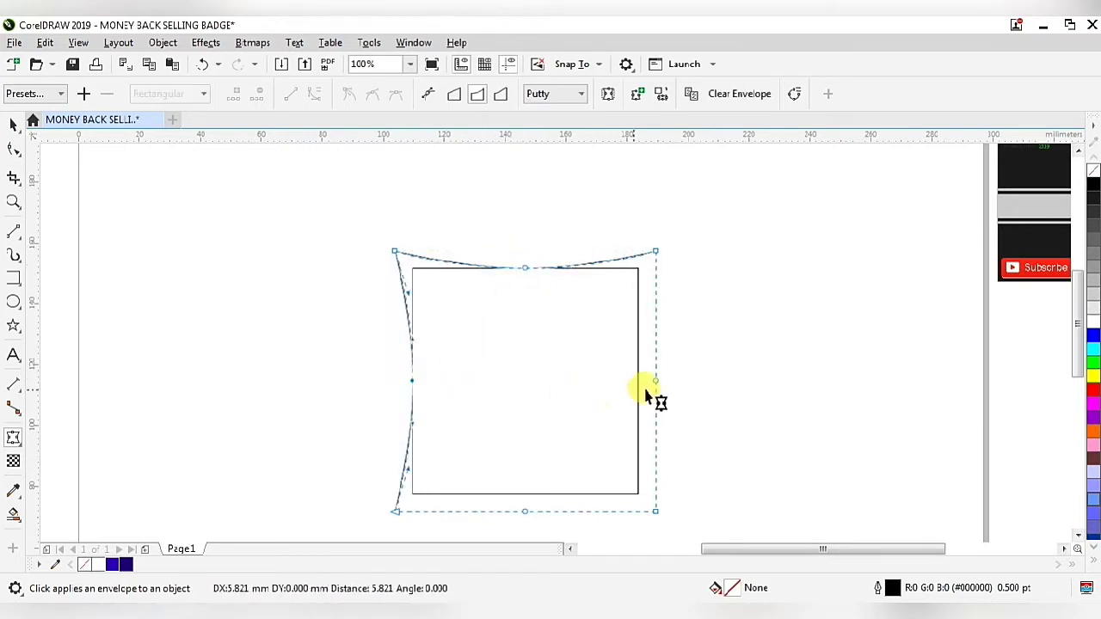
{"action": "left_click_drag", "start_coordinate": [654, 381], "coordinate": [638, 382]}
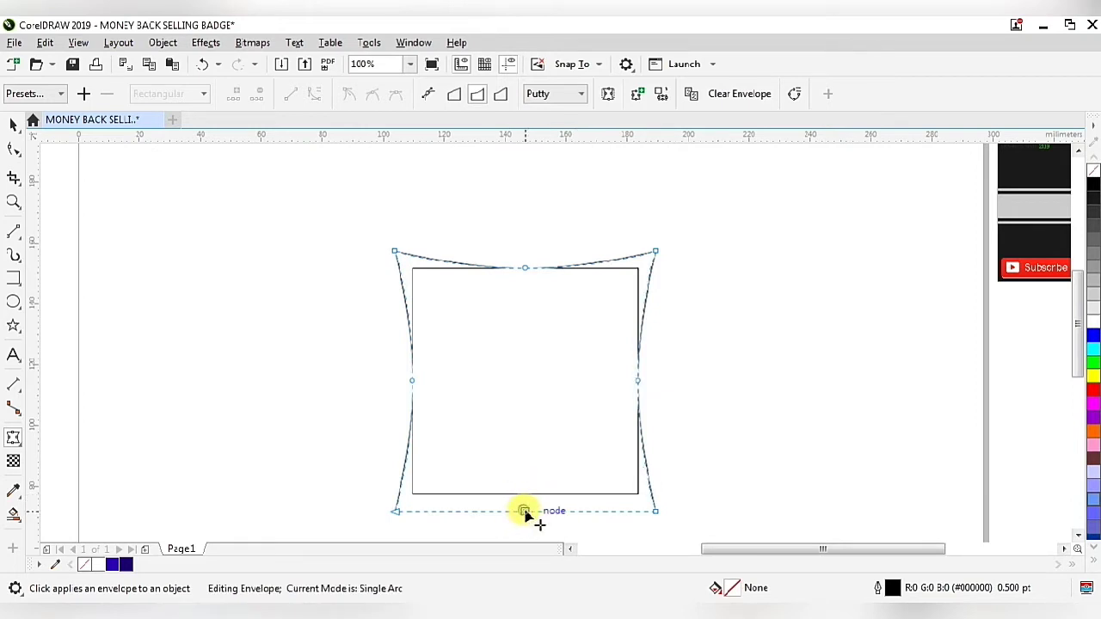
{"action": "left_click_drag", "start_coordinate": [526, 514], "coordinate": [530, 504]}
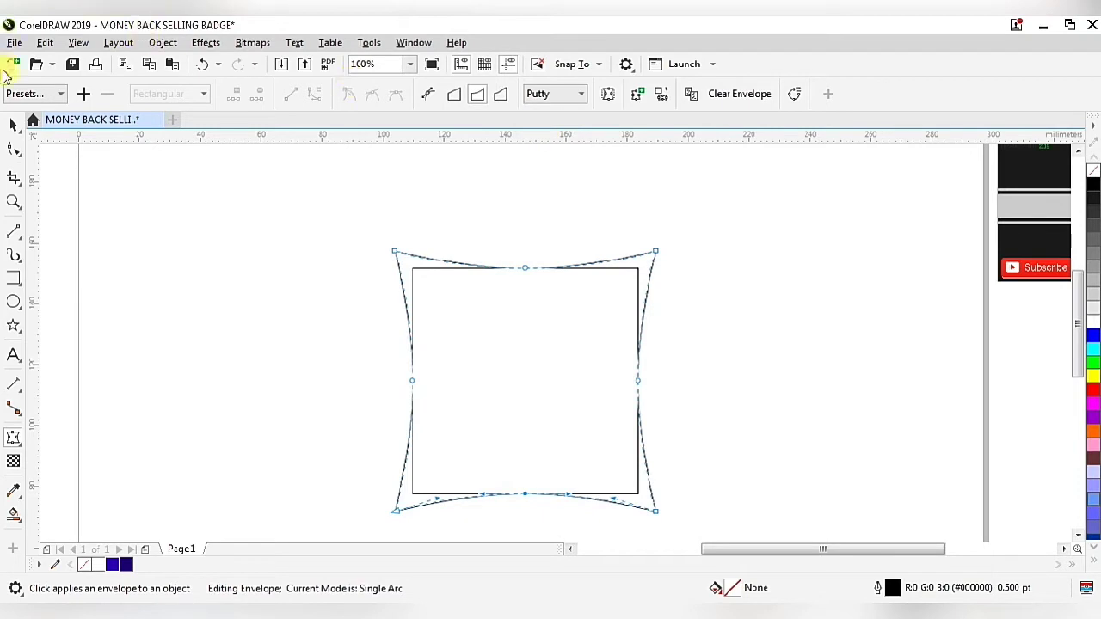
{"action": "left_click", "coordinate": [13, 124]}
{"action": "left_click", "coordinate": [164, 244]}
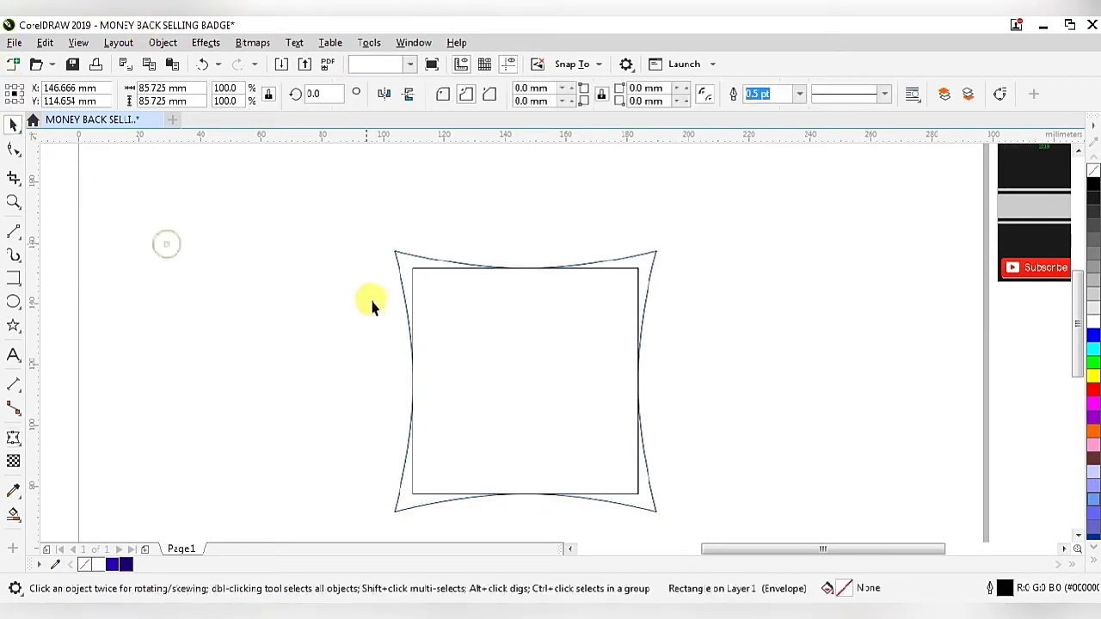
- Move the inner guide square out of the curved shape and delete it
{"action": "left_click", "coordinate": [516, 376]}
{"action": "left_click_drag", "start_coordinate": [478, 364], "coordinate": [234, 345]}
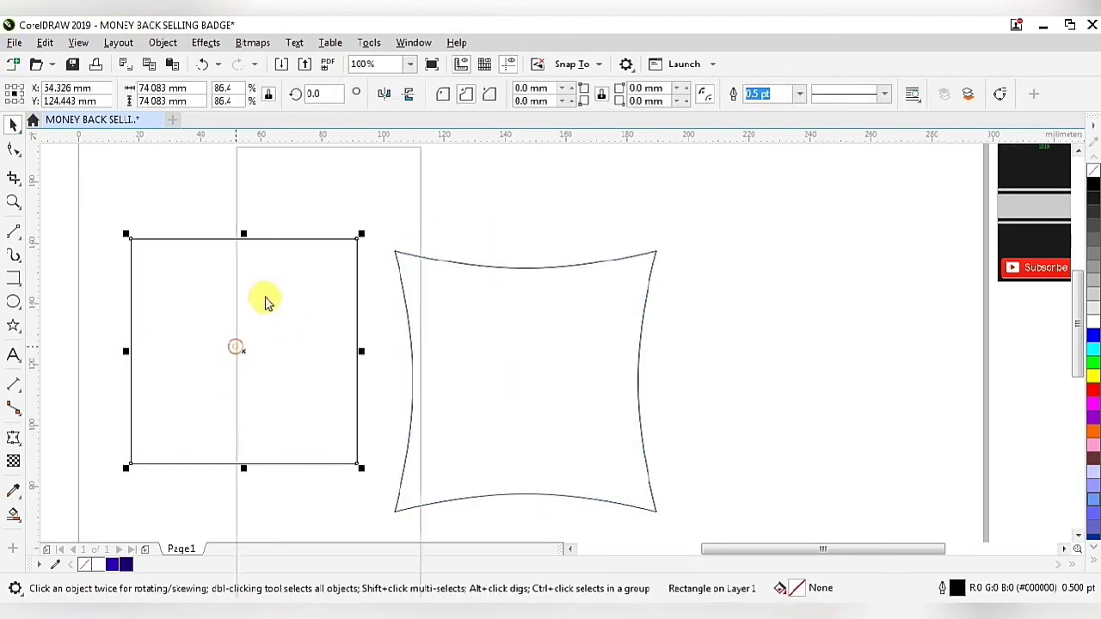
{"action": "right_click", "coordinate": [241, 293]}
{"action": "left_click", "coordinate": [287, 235]}
- Round the curved square's corners with a 4 mm Fillet
{"action": "left_click", "coordinate": [504, 381]}
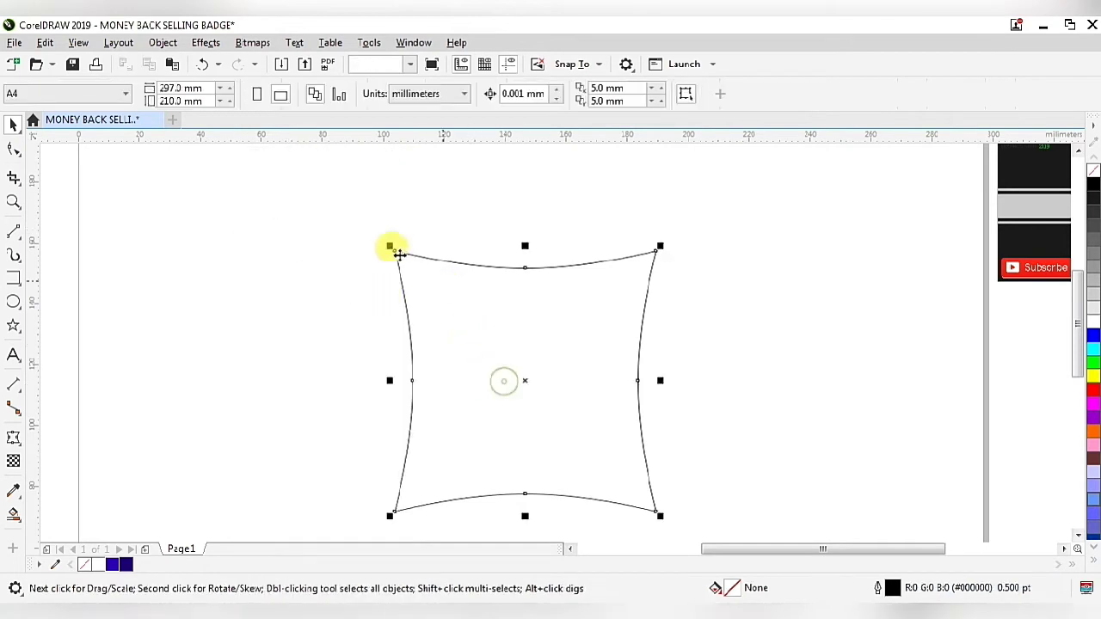
{"action": "scroll", "coordinate": [321, 247], "scroll_direction": "down", "scroll_amount": 2}
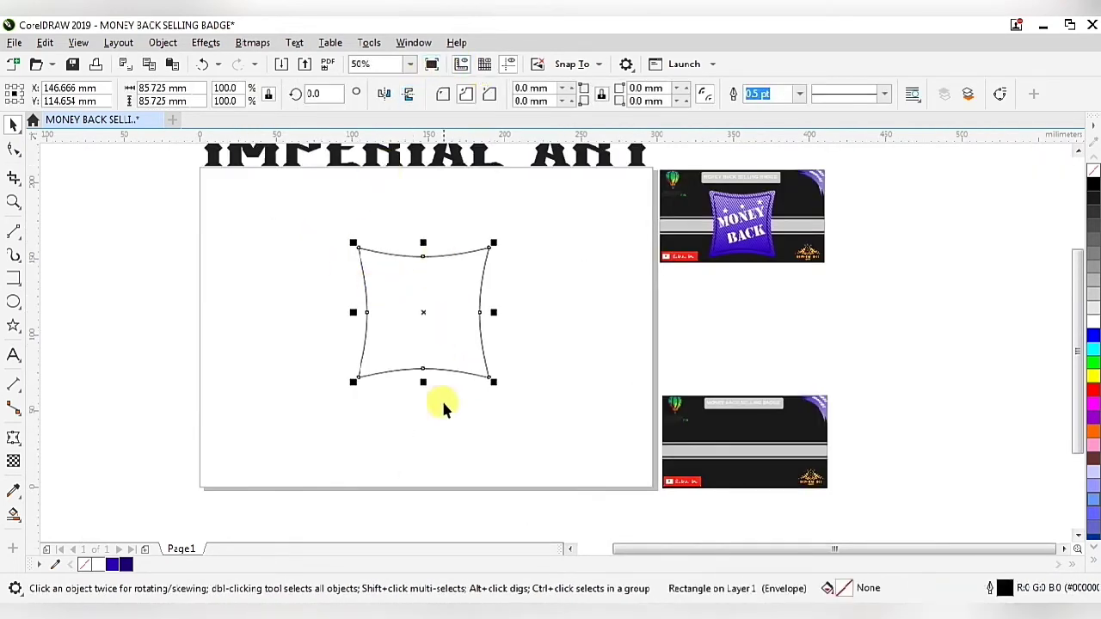
{"action": "scroll", "coordinate": [442, 398], "scroll_direction": "down", "scroll_amount": 1}
{"action": "scroll", "coordinate": [425, 373], "scroll_direction": "up", "scroll_amount": 1}
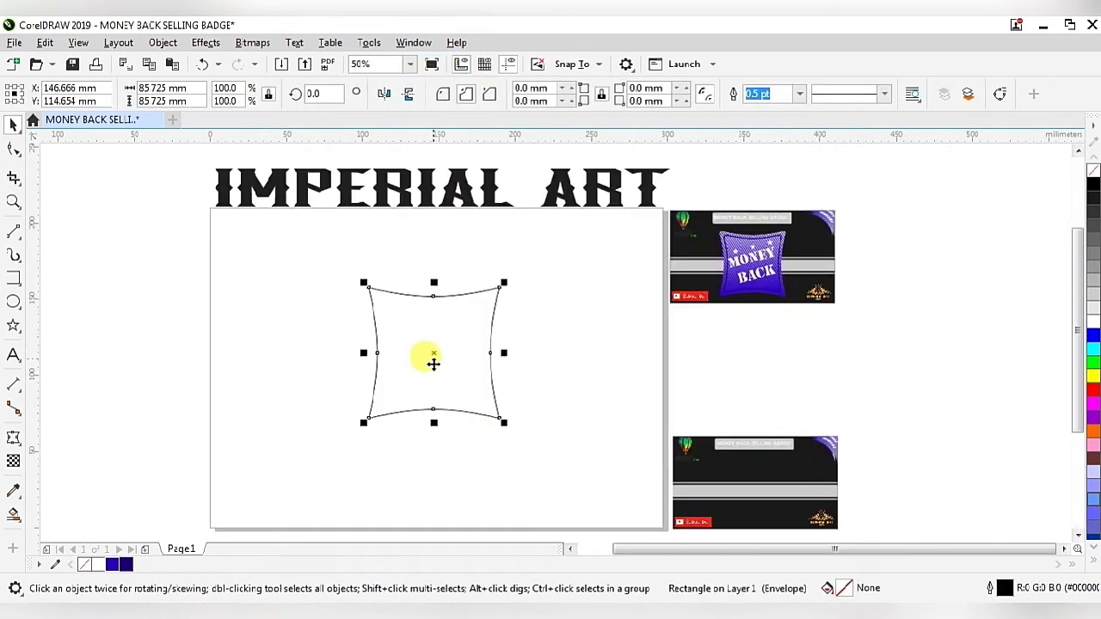
{"action": "left_click", "coordinate": [413, 43]}
{"action": "mouse_move", "coordinate": [436, 254]}
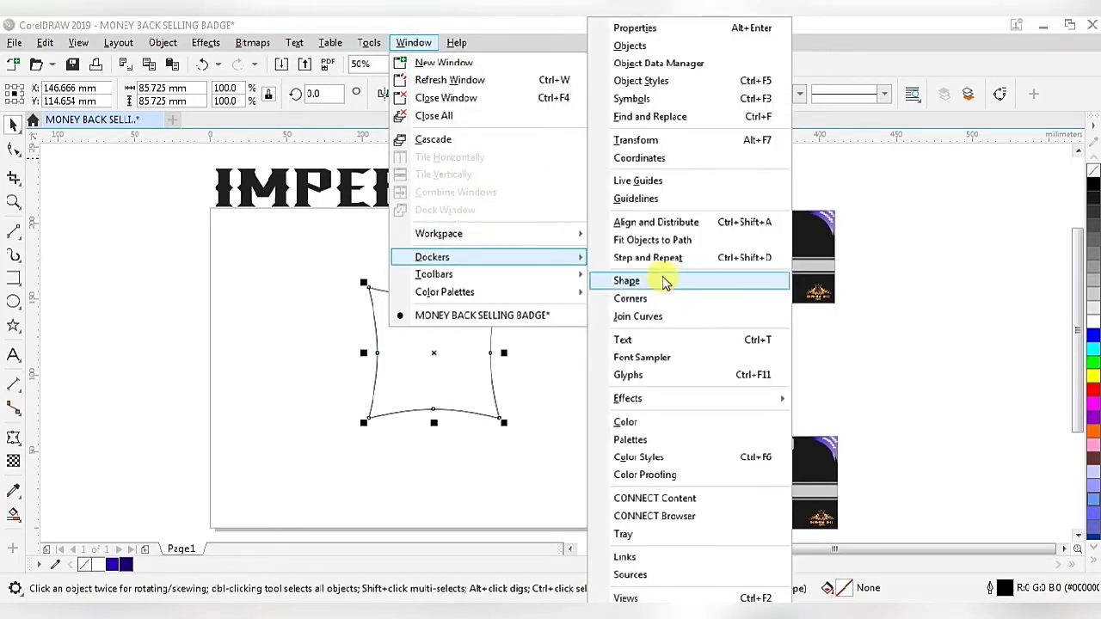
{"action": "left_click", "coordinate": [640, 299]}
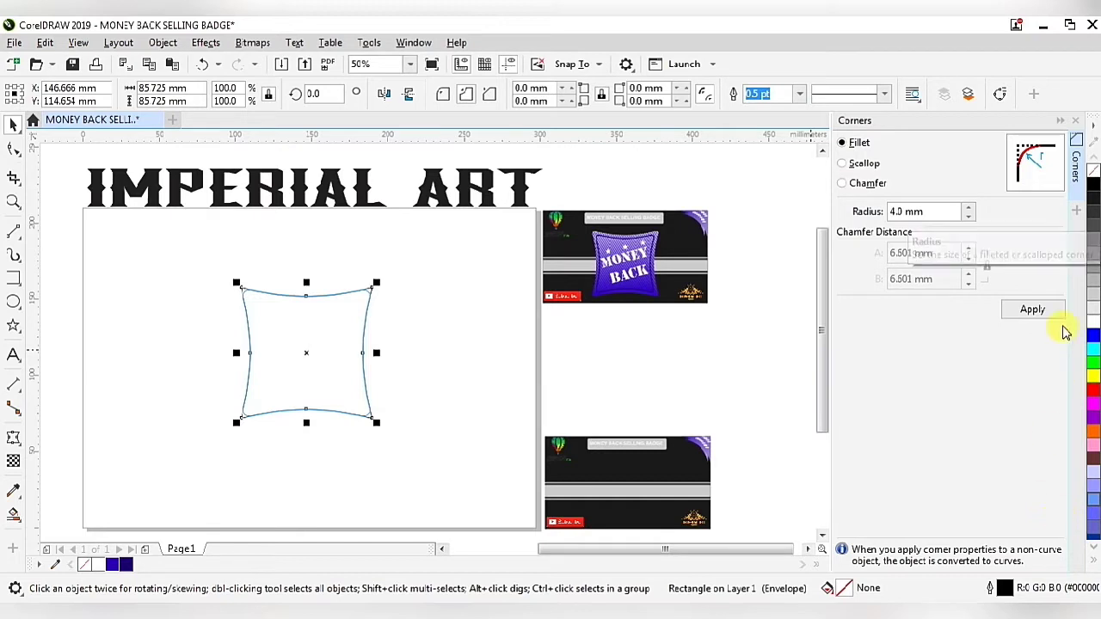
{"action": "left_click", "coordinate": [1032, 309]}
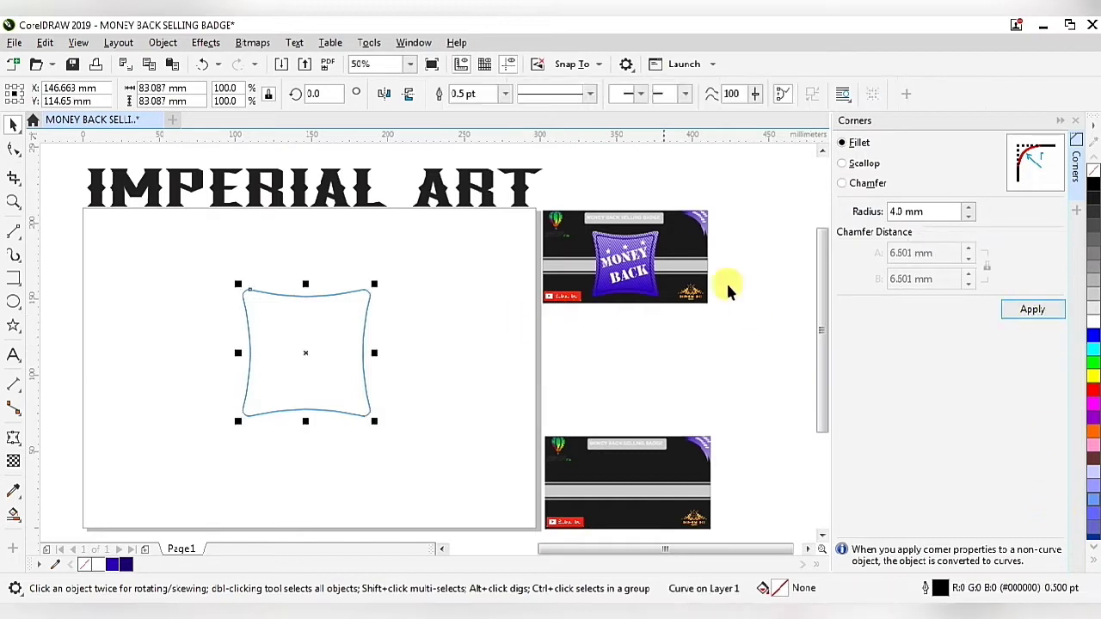
{"action": "left_click", "coordinate": [1078, 124]}
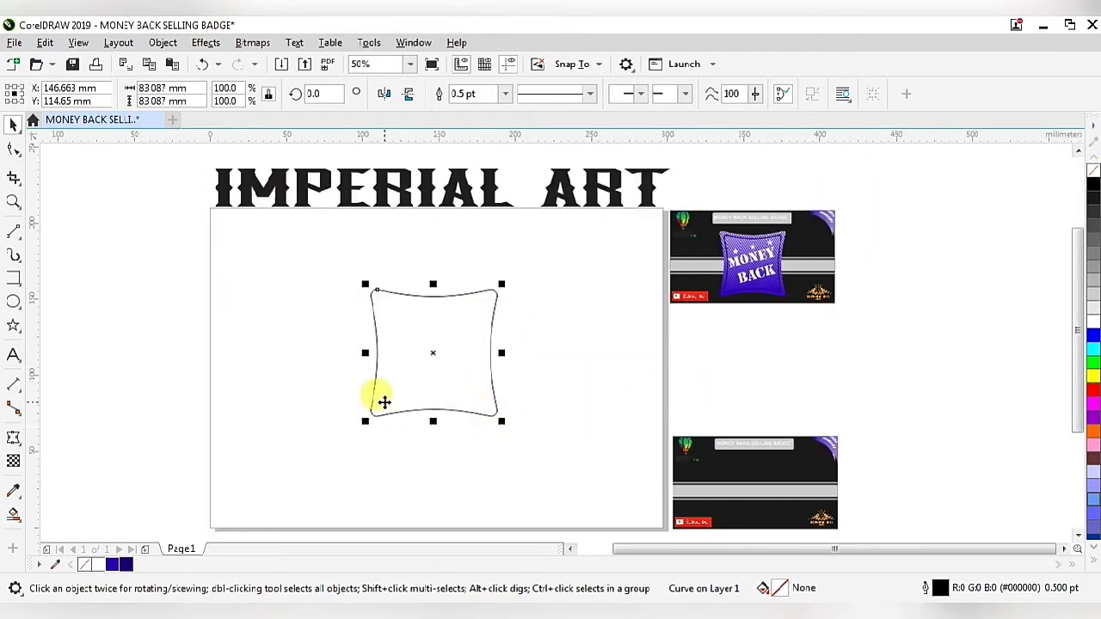
- Make a concentric copy of the rounded shape about 73.5 mm wide and set its outline width to 4 pt
{"action": "scroll", "coordinate": [383, 402], "scroll_direction": "up", "scroll_amount": 2}
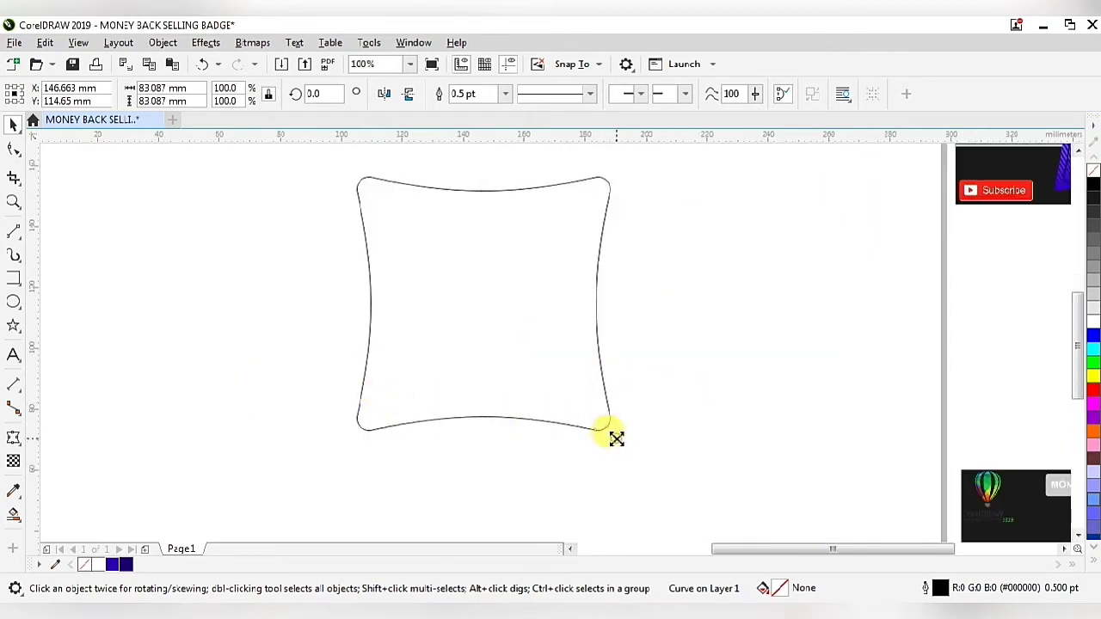
{"action": "left_click_drag", "start_coordinate": [616, 438], "coordinate": [603, 424]}
{"action": "left_click", "coordinate": [505, 92]}
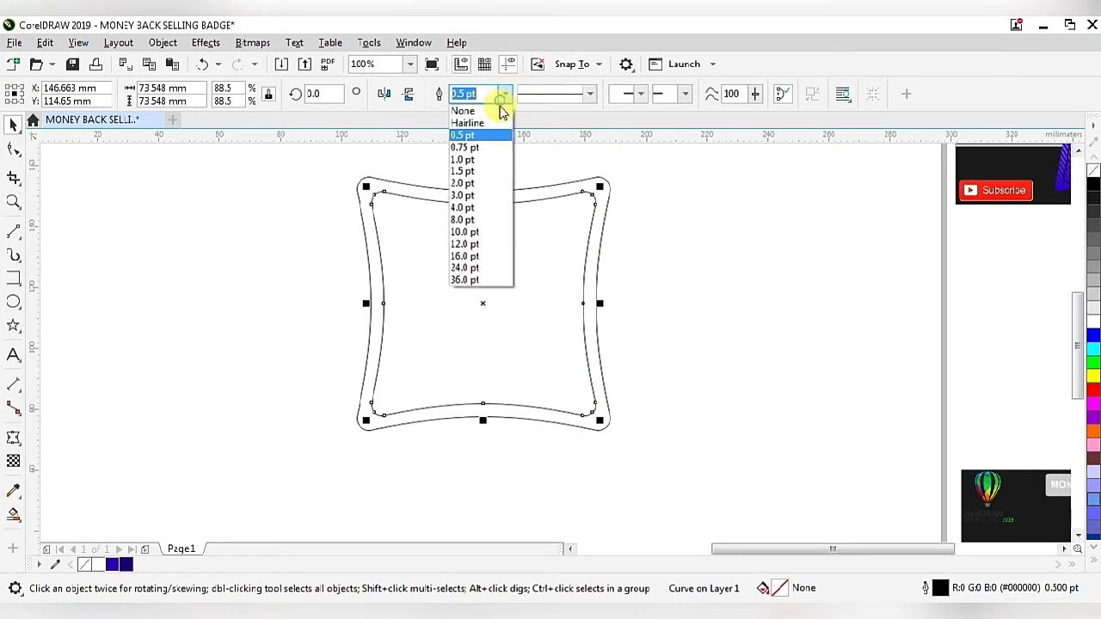
{"action": "left_click", "coordinate": [463, 207]}
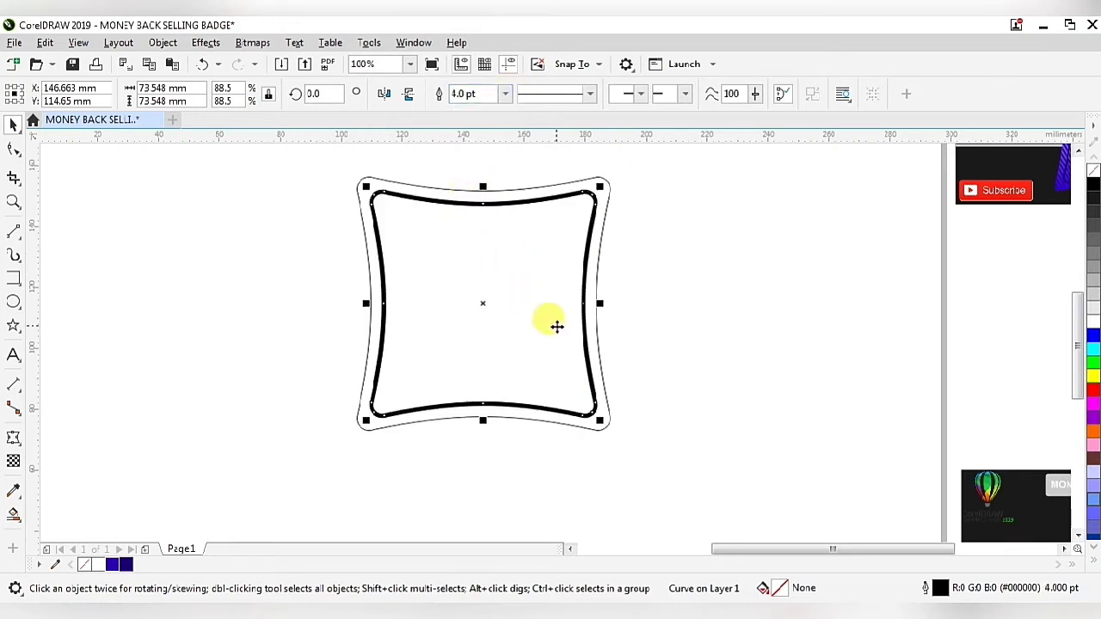
- Set the inner shape's outline to sit behind its fill and scale with the object
{"action": "scroll", "coordinate": [556, 326], "scroll_direction": "down", "scroll_amount": 2}
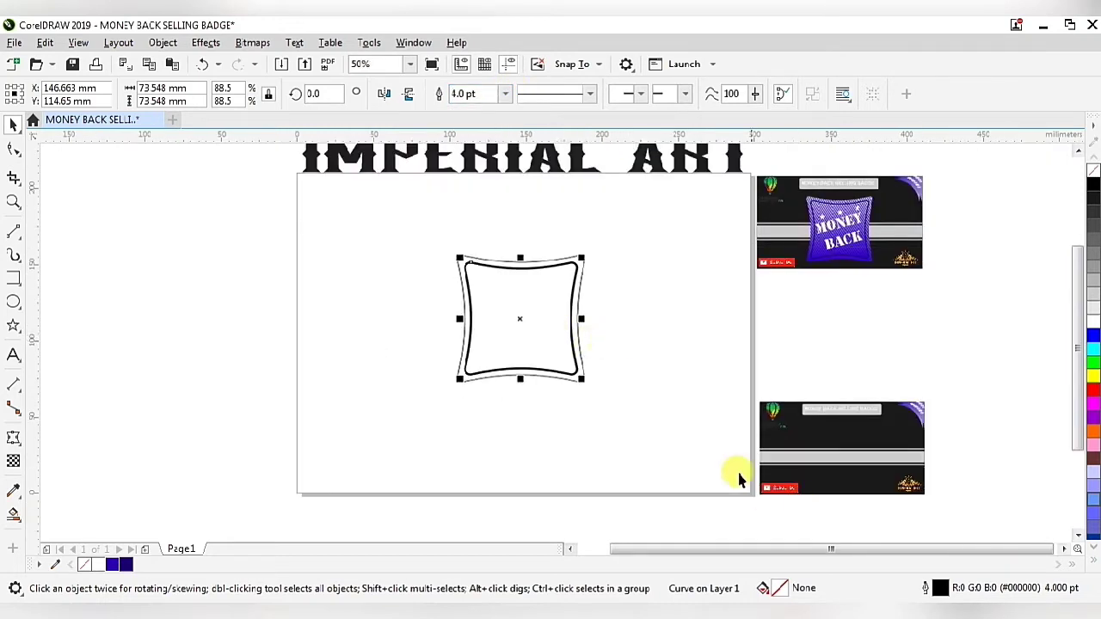
{"action": "scroll", "coordinate": [565, 358], "scroll_direction": "up", "scroll_amount": 2}
{"action": "scroll", "coordinate": [551, 417], "scroll_direction": "down", "scroll_amount": 2}
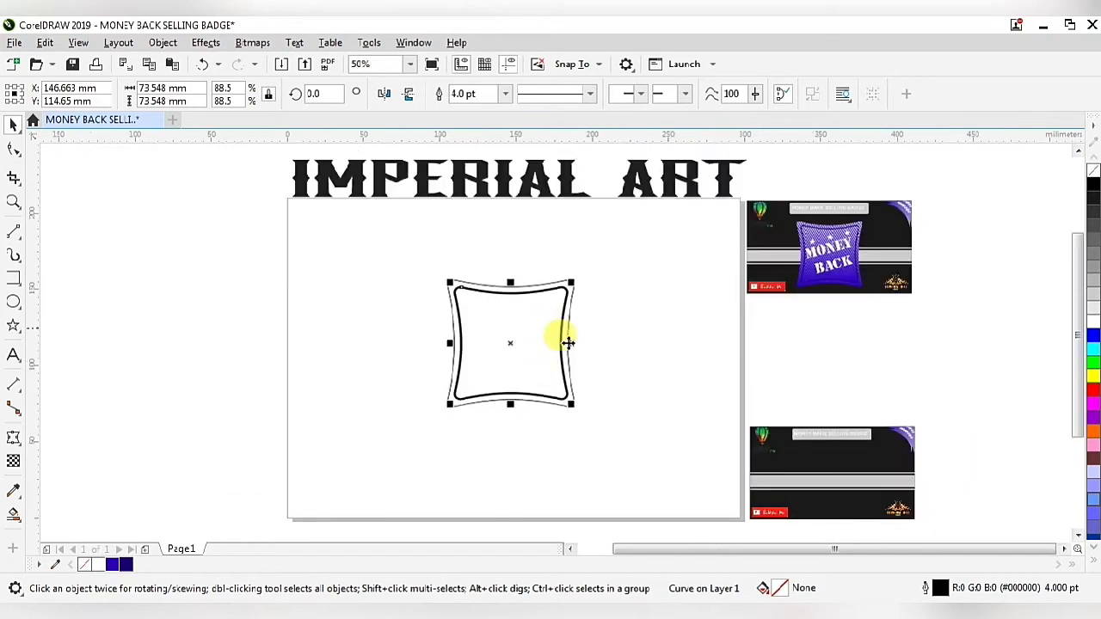
{"action": "scroll", "coordinate": [563, 361], "scroll_direction": "up", "scroll_amount": 2}
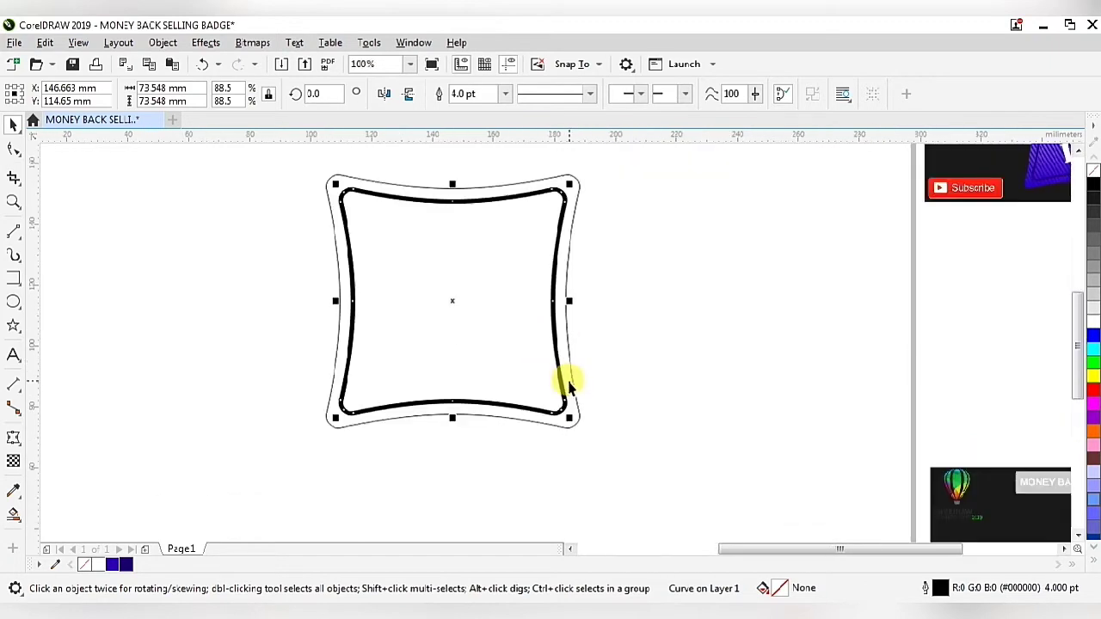
{"action": "double_click", "coordinate": [927, 590]}
{"action": "left_click_drag", "start_coordinate": [634, 189], "coordinate": [909, 207]}
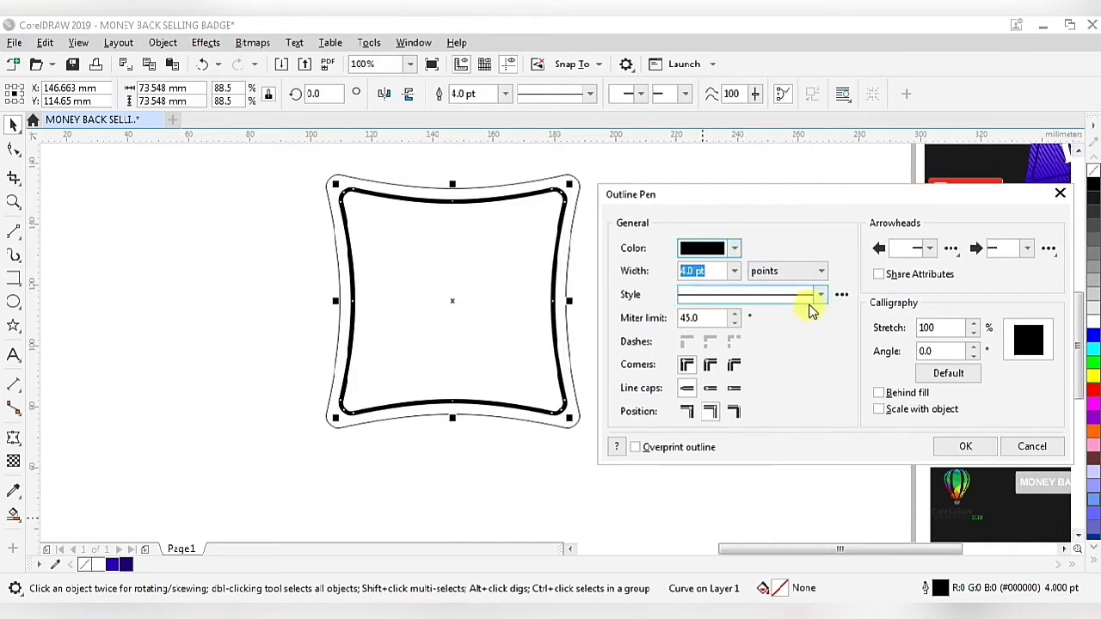
{"action": "left_click", "coordinate": [879, 409]}
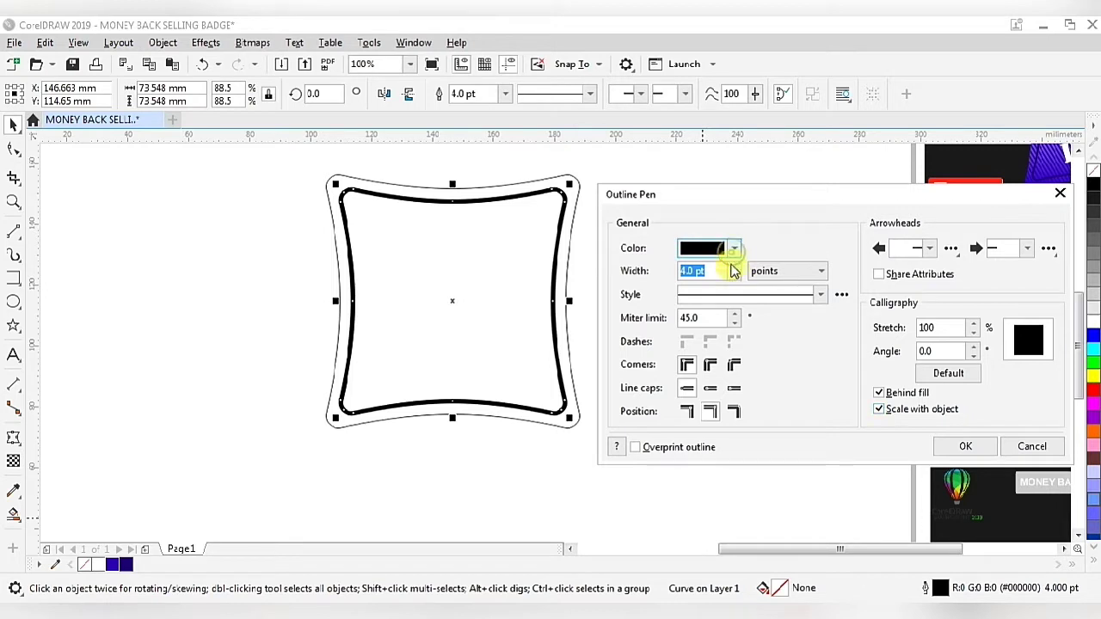
- Colour the inner shape's outline dark indigo #1C0070 by sampling the document palette, and apply the outline settings
{"action": "left_click", "coordinate": [733, 252]}
{"action": "left_click", "coordinate": [831, 495]}
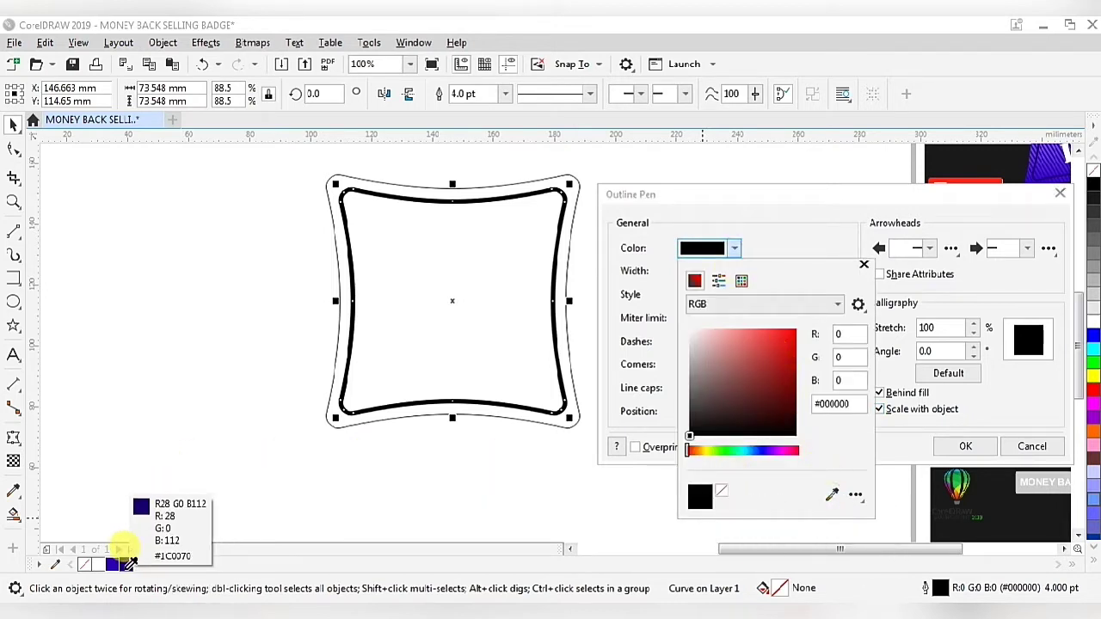
{"action": "left_click", "coordinate": [127, 564]}
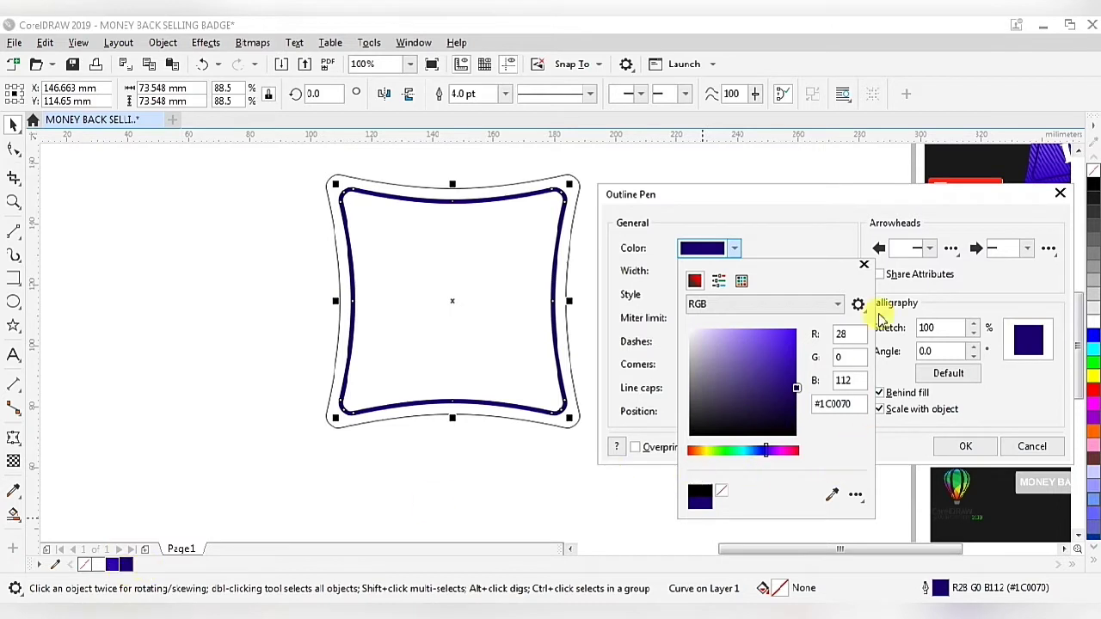
{"action": "left_click", "coordinate": [864, 266]}
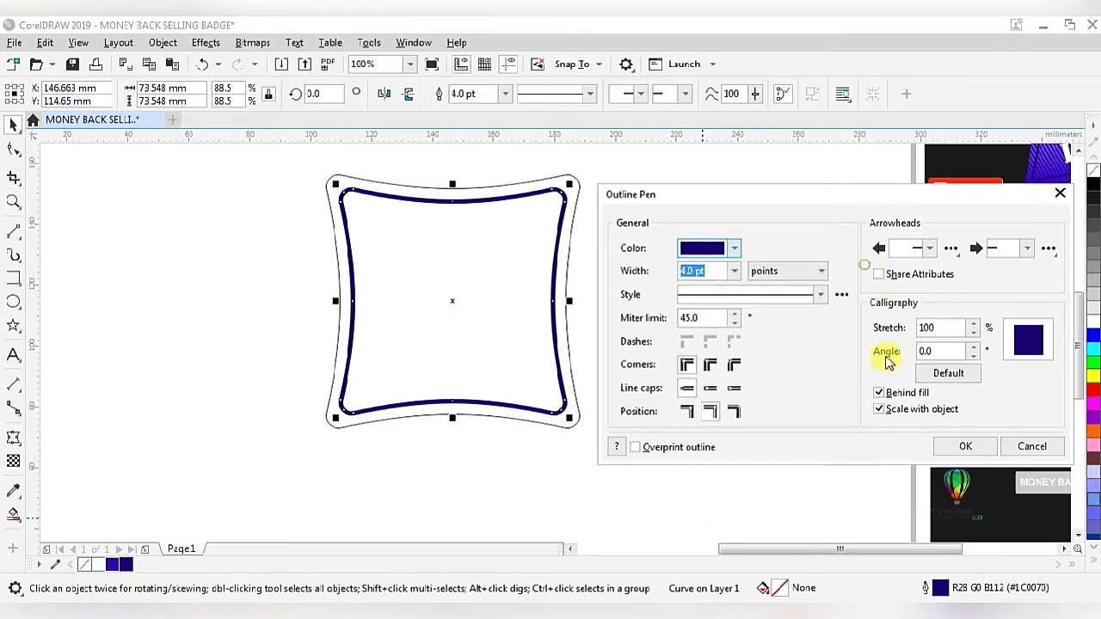
{"action": "left_click", "coordinate": [960, 449]}
{"action": "left_click", "coordinate": [716, 329]}
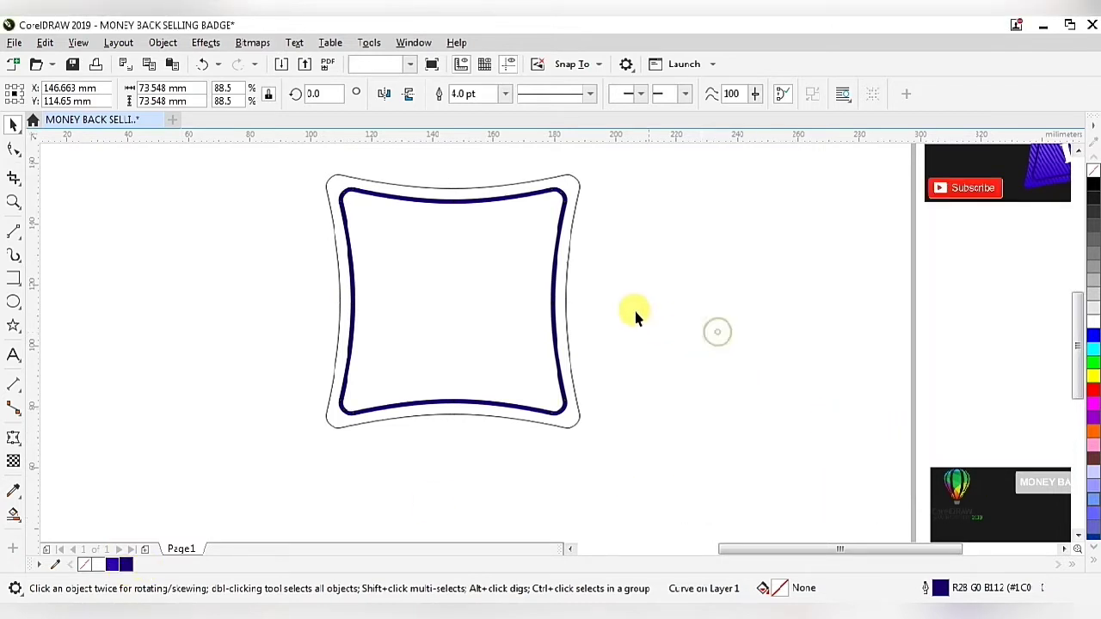
- Fill the inner curved shape with the solid purple #2C00B2 from the document palette
{"action": "scroll", "coordinate": [639, 314], "scroll_direction": "down", "scroll_amount": 2}
{"action": "left_click", "coordinate": [555, 301]}
{"action": "scroll", "coordinate": [555, 295], "scroll_direction": "up", "scroll_amount": 2}
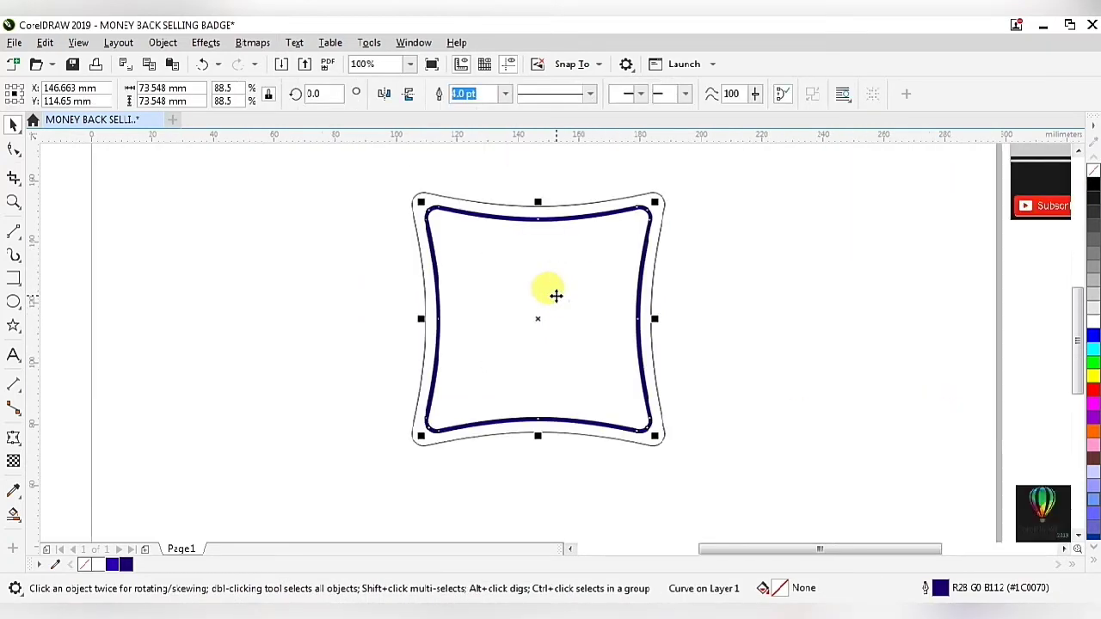
{"action": "left_click", "coordinate": [111, 565]}
{"action": "scroll", "coordinate": [621, 252], "scroll_direction": "up", "scroll_amount": 2}
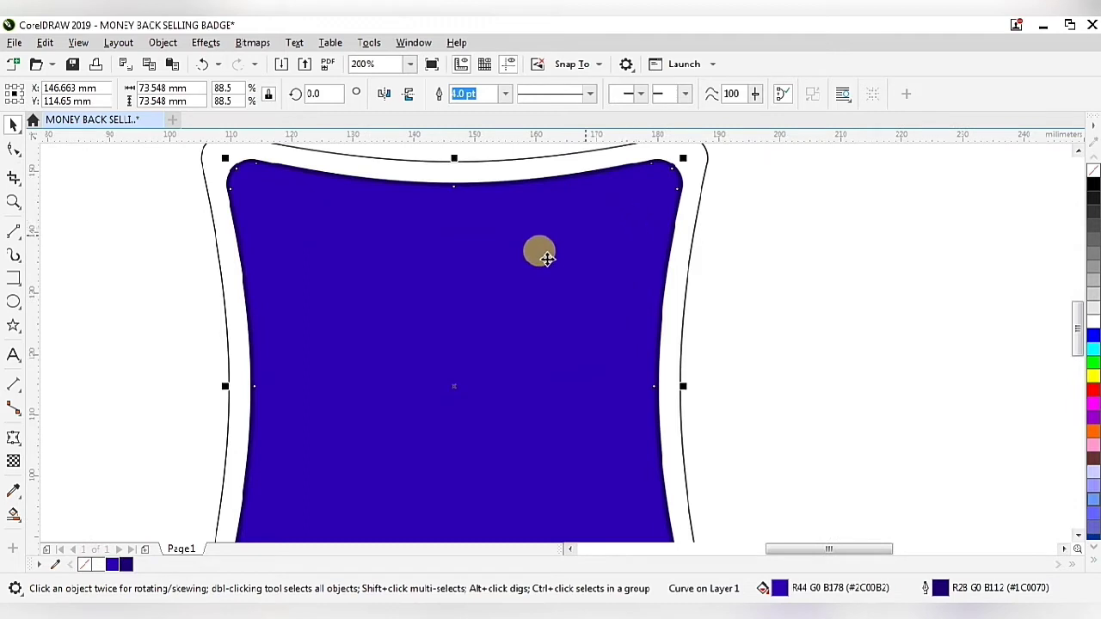
{"action": "scroll", "coordinate": [547, 258], "scroll_direction": "down", "scroll_amount": 2}
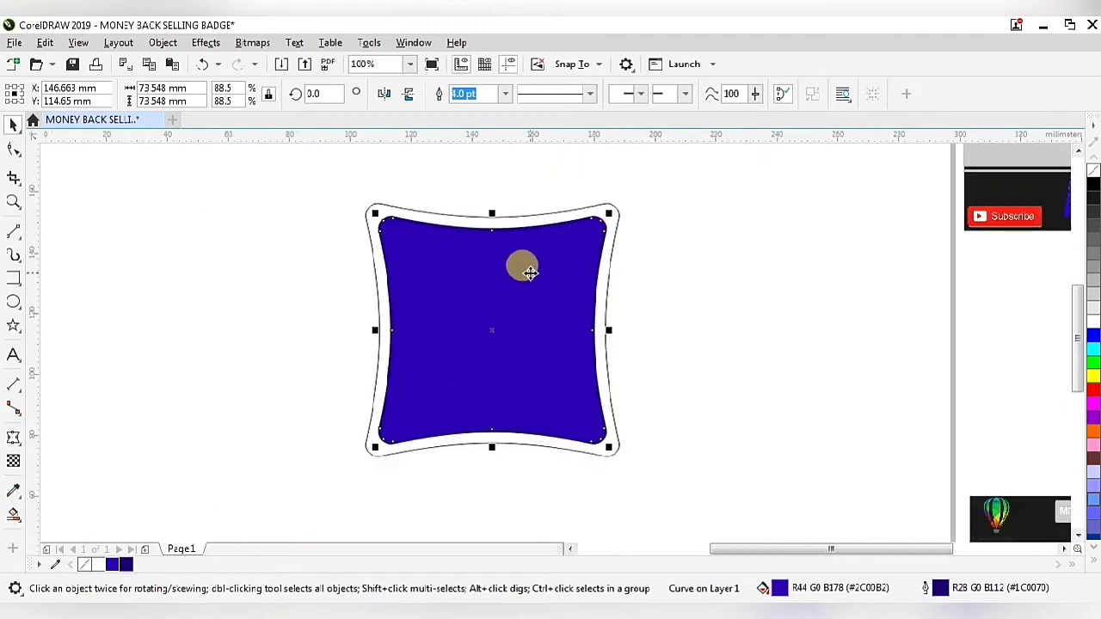
- Change the inner shape's fill to a linear fountain fill from white at its top to purple at its base, angled about 90.4°
{"action": "double_click", "coordinate": [779, 589]}
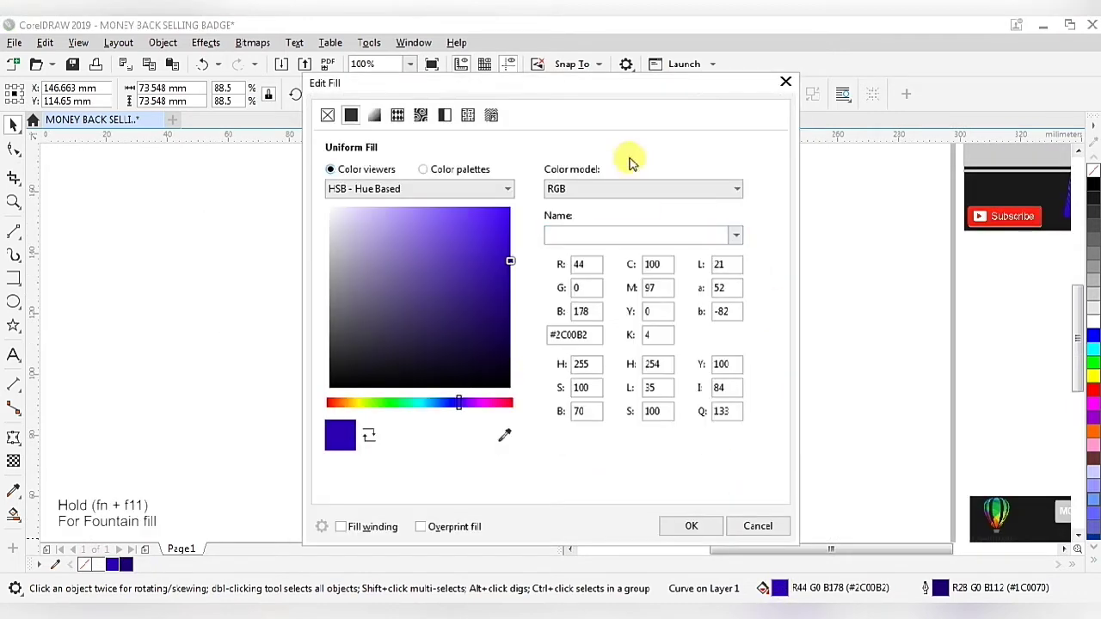
{"action": "left_click_drag", "start_coordinate": [557, 82], "coordinate": [852, 129]}
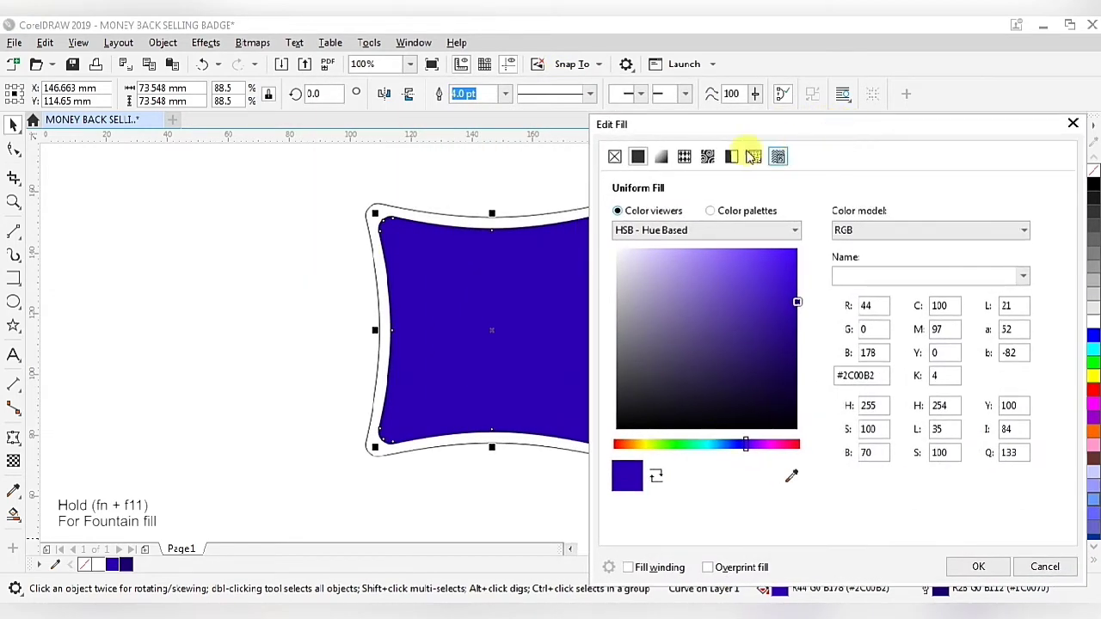
{"action": "left_click", "coordinate": [661, 156]}
{"action": "left_click", "coordinate": [711, 332]}
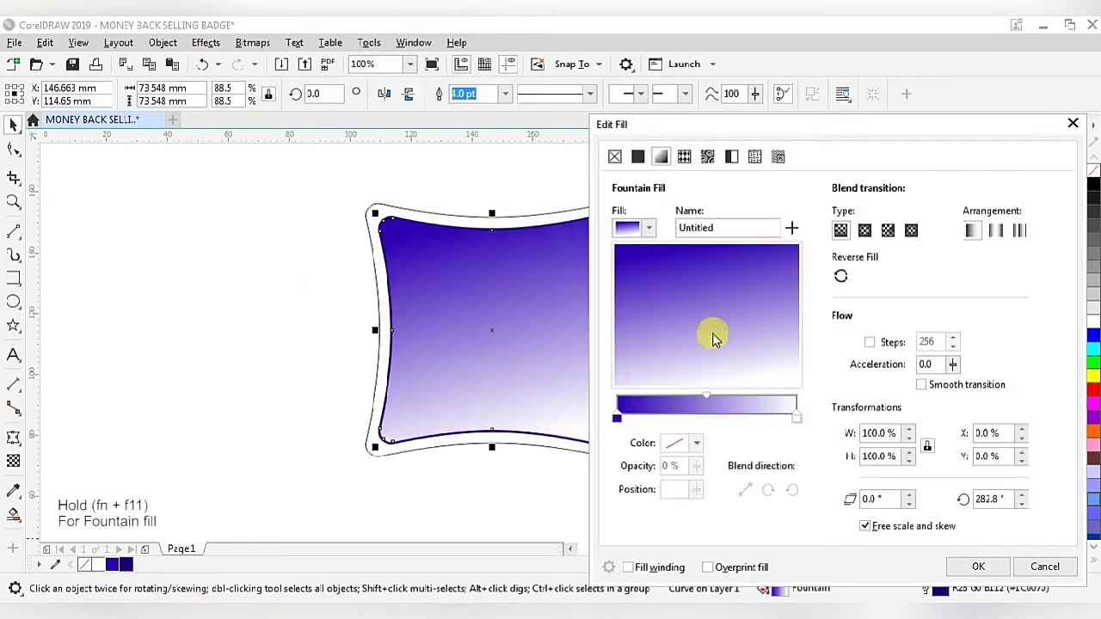
{"action": "left_click_drag", "start_coordinate": [710, 314], "coordinate": [707, 279]}
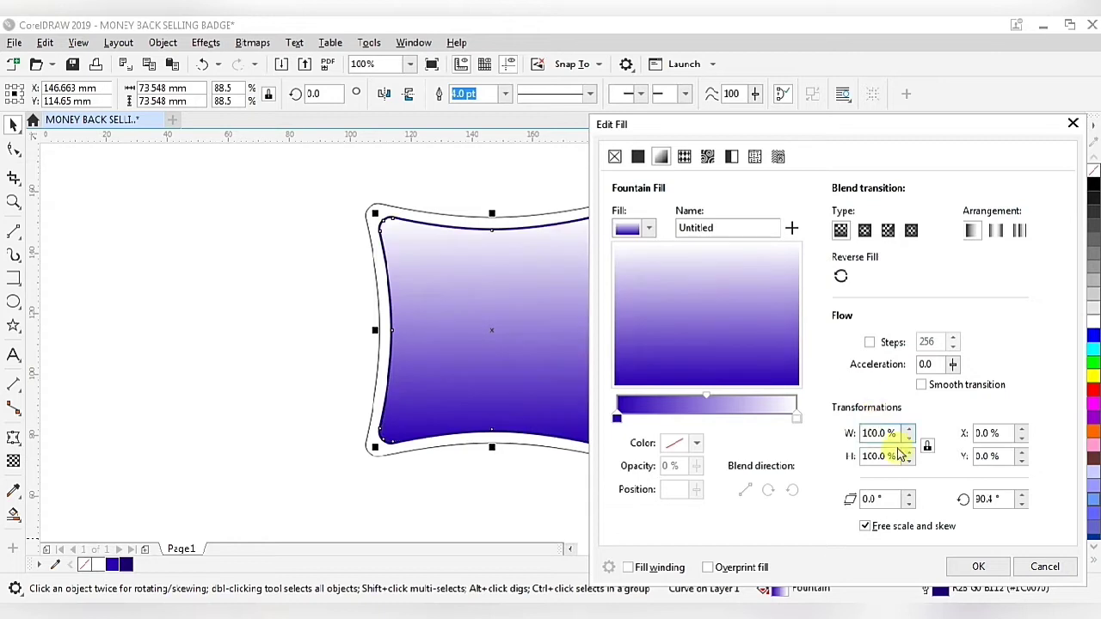
{"action": "left_click", "coordinate": [967, 572]}
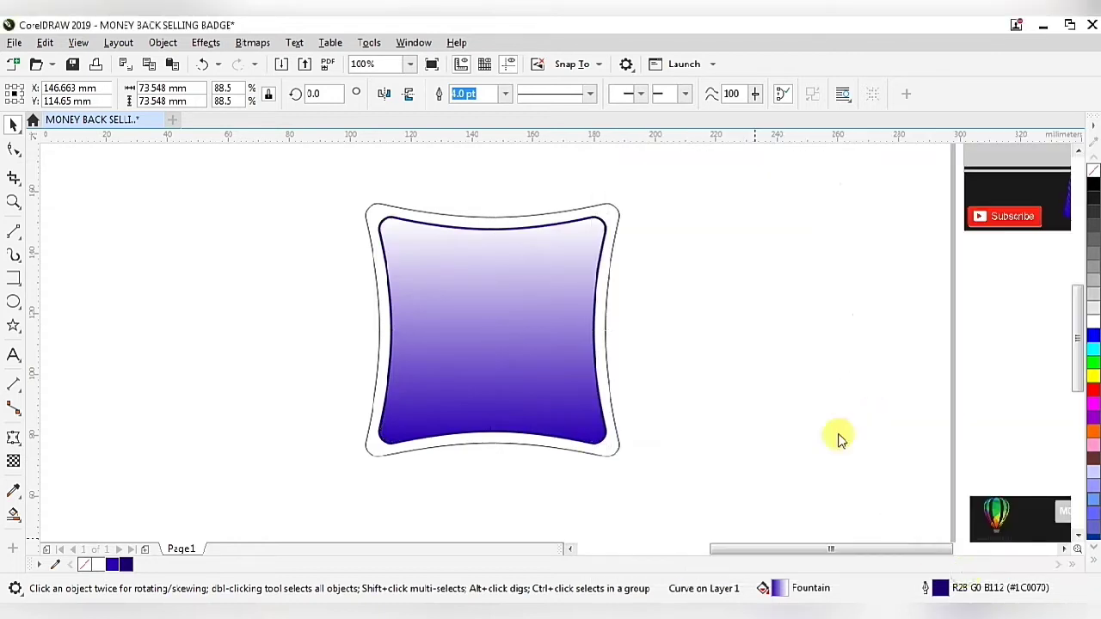
- Fill the outer shape with purple #2C00B2 and turn it into a vertical linear fountain fill fading to white at its top
{"action": "left_click", "coordinate": [612, 225]}
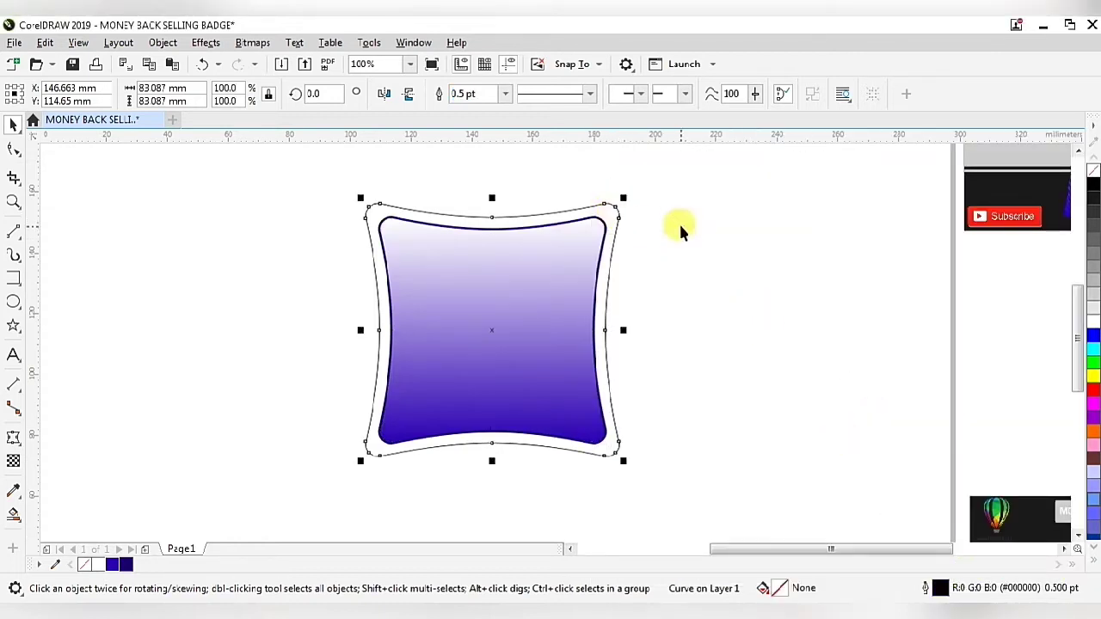
{"action": "left_click", "coordinate": [116, 565]}
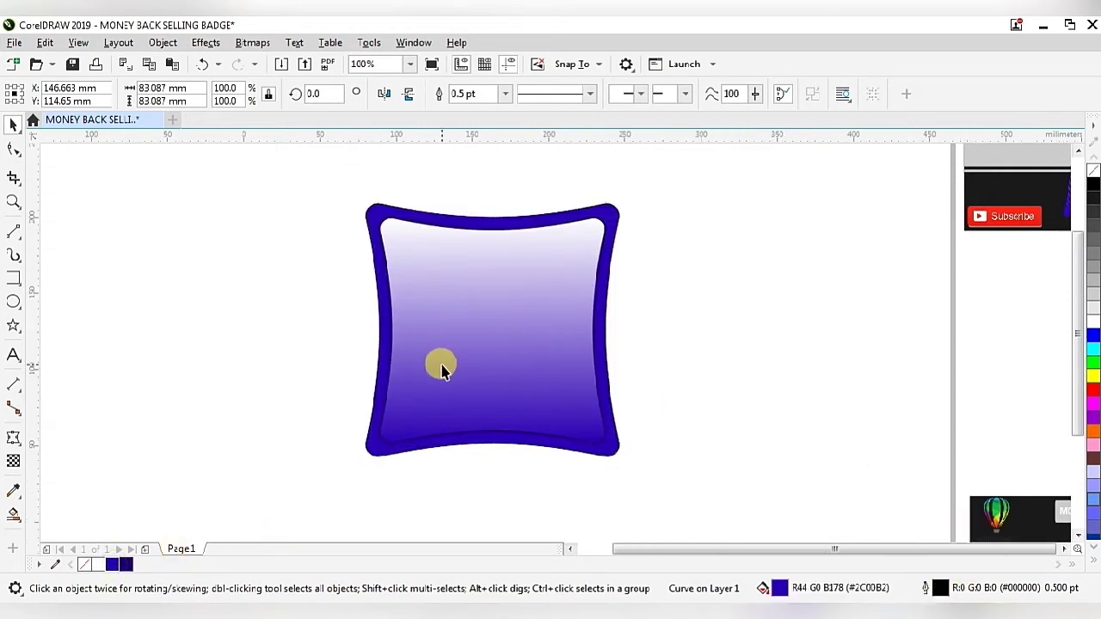
{"action": "double_click", "coordinate": [772, 590]}
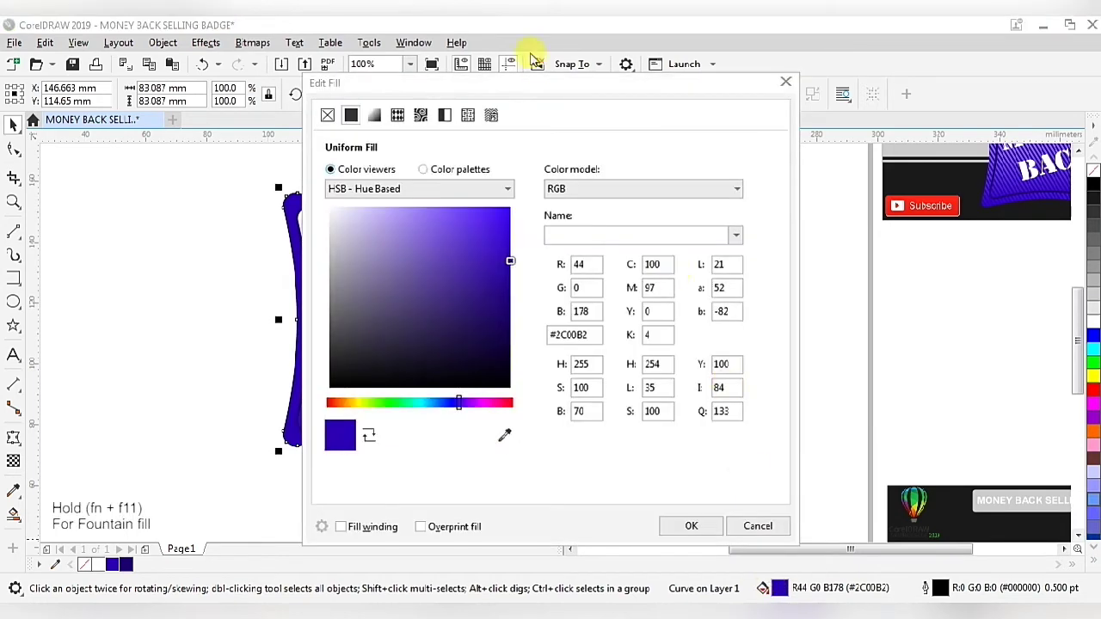
{"action": "left_click_drag", "start_coordinate": [540, 93], "coordinate": [814, 119]}
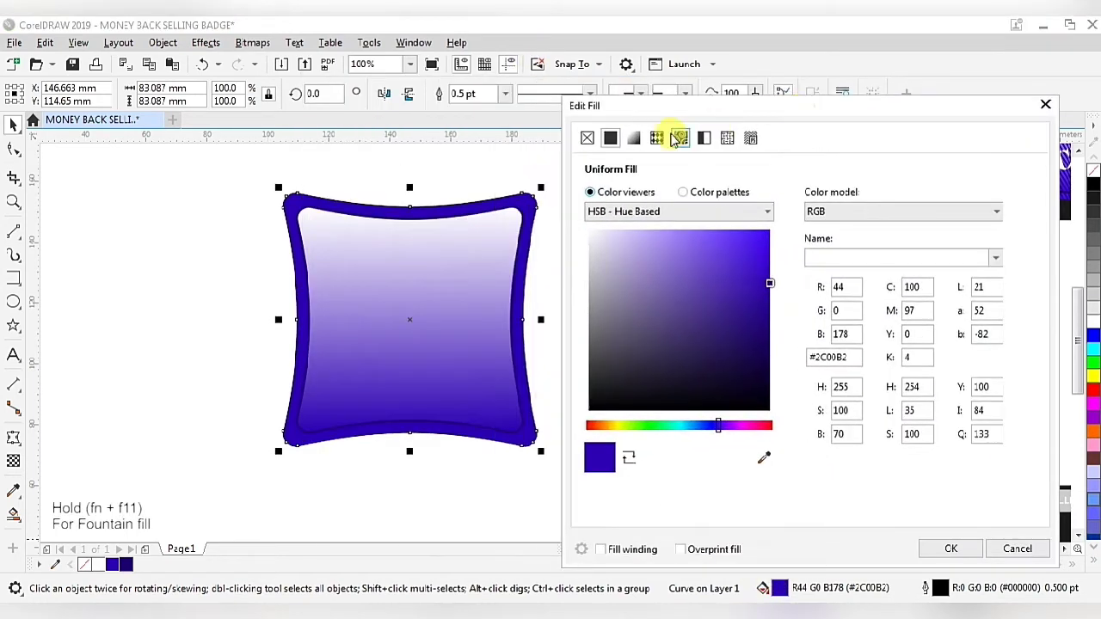
{"action": "left_click", "coordinate": [632, 139]}
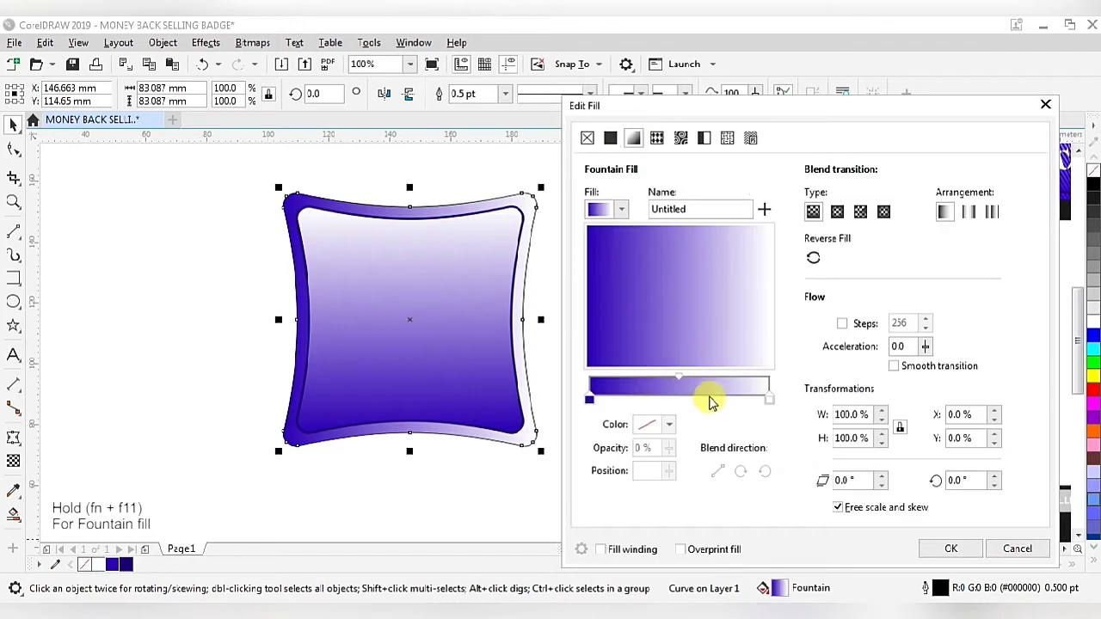
{"action": "left_click_drag", "start_coordinate": [711, 295], "coordinate": [675, 277]}
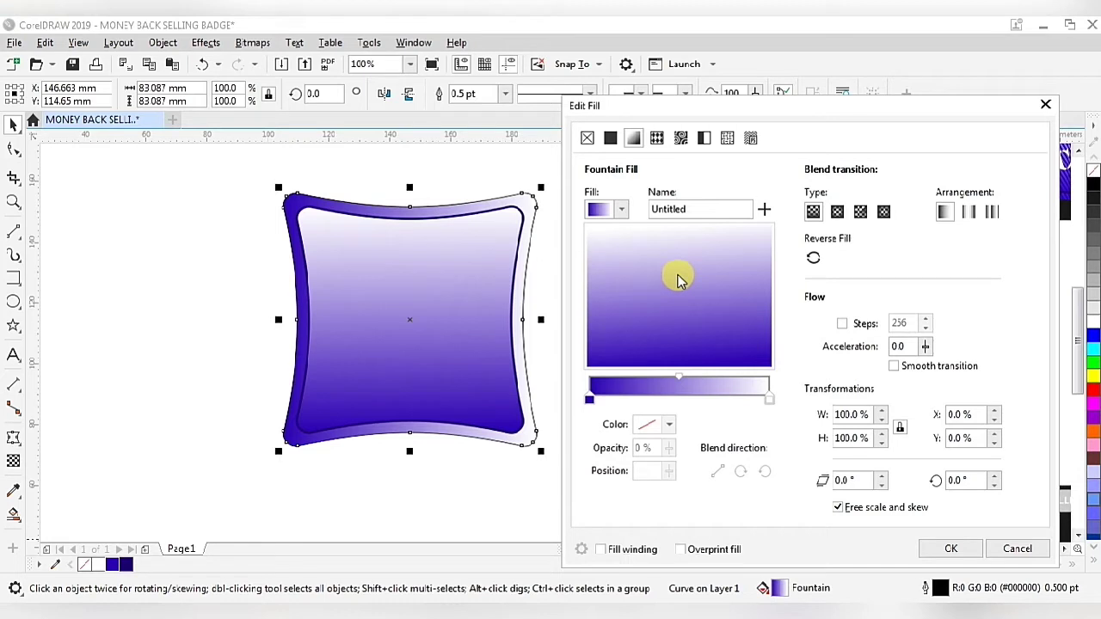
{"action": "left_click", "coordinate": [949, 549]}
{"action": "left_click", "coordinate": [713, 343]}
- Set the inner shape's outline width to 8 pt
{"action": "scroll", "coordinate": [587, 337], "scroll_direction": "down", "scroll_amount": 1}
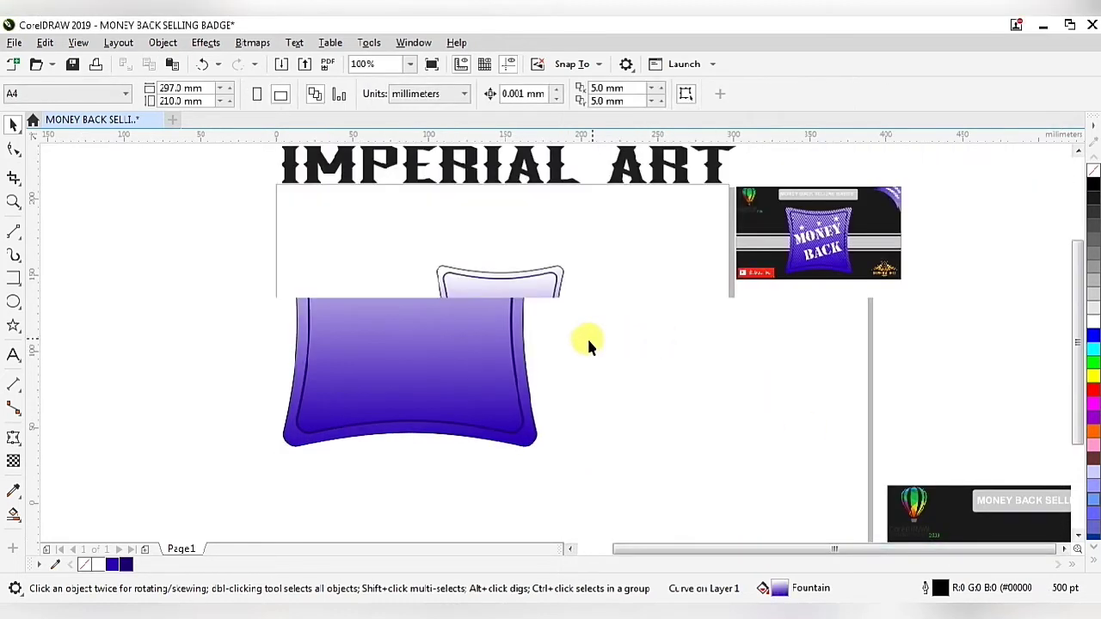
{"action": "scroll", "coordinate": [473, 283], "scroll_direction": "up", "scroll_amount": 1}
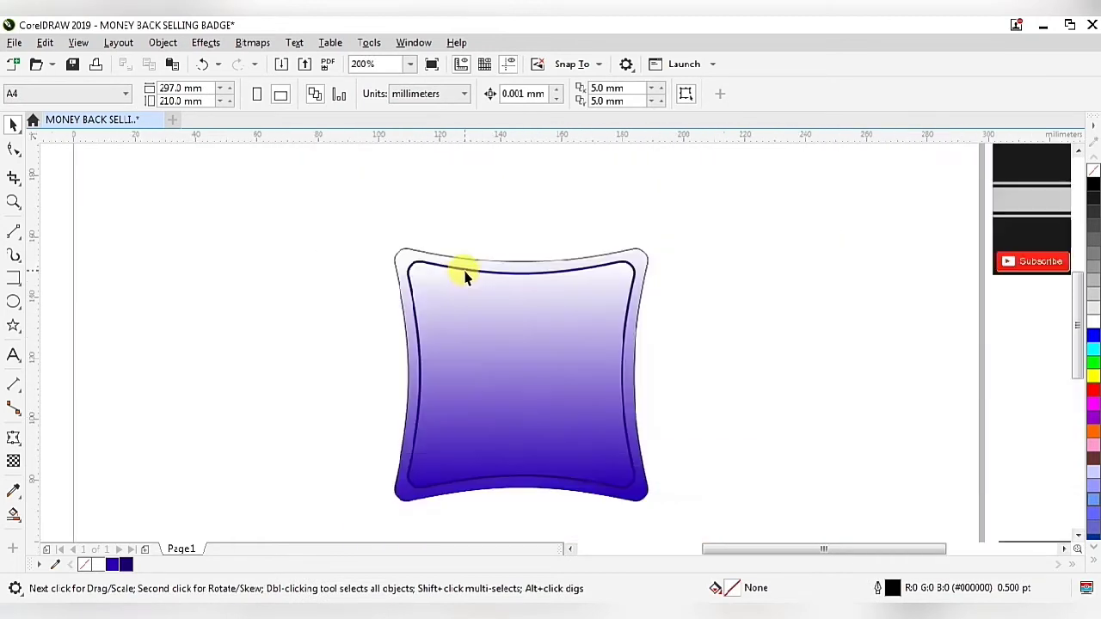
{"action": "scroll", "coordinate": [499, 268], "scroll_direction": "down", "scroll_amount": 1}
{"action": "scroll", "coordinate": [559, 273], "scroll_direction": "up", "scroll_amount": 1}
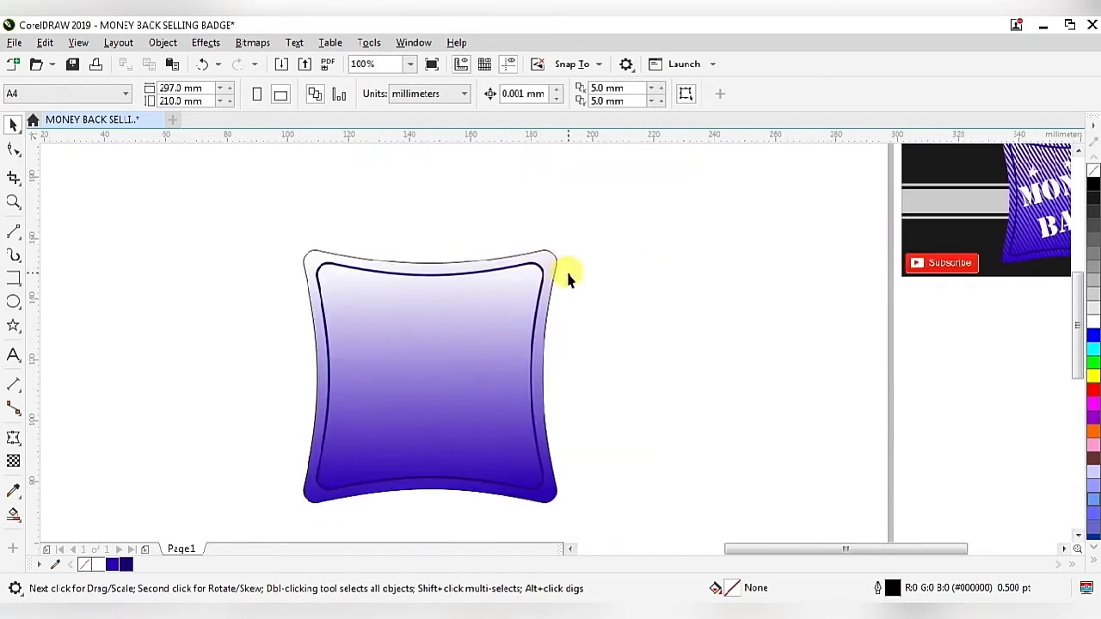
{"action": "left_click", "coordinate": [542, 289]}
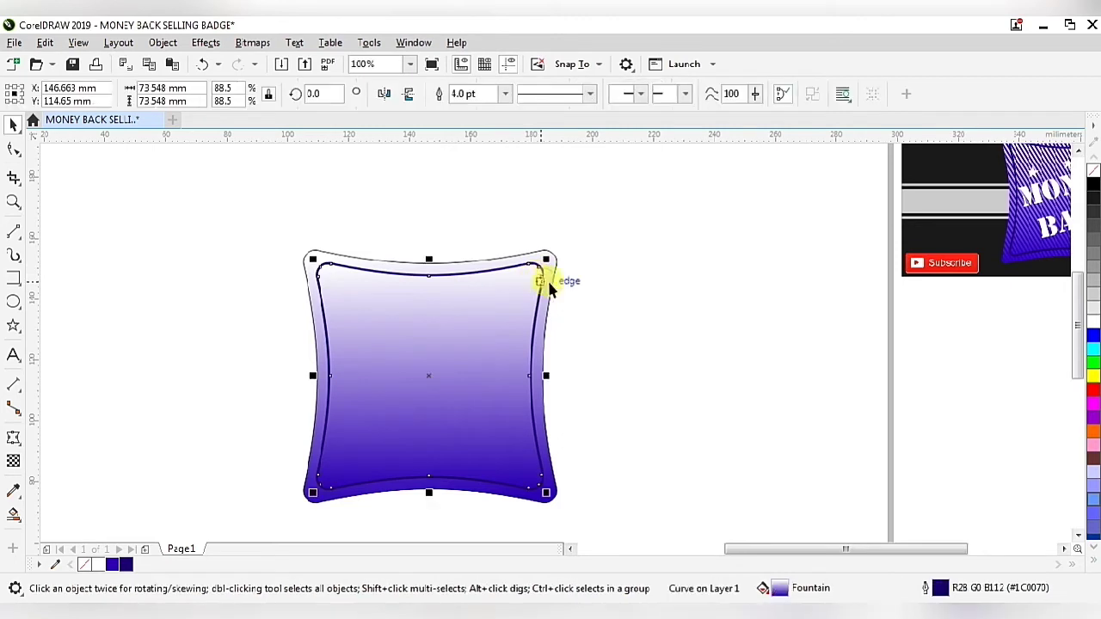
{"action": "left_click", "coordinate": [505, 95]}
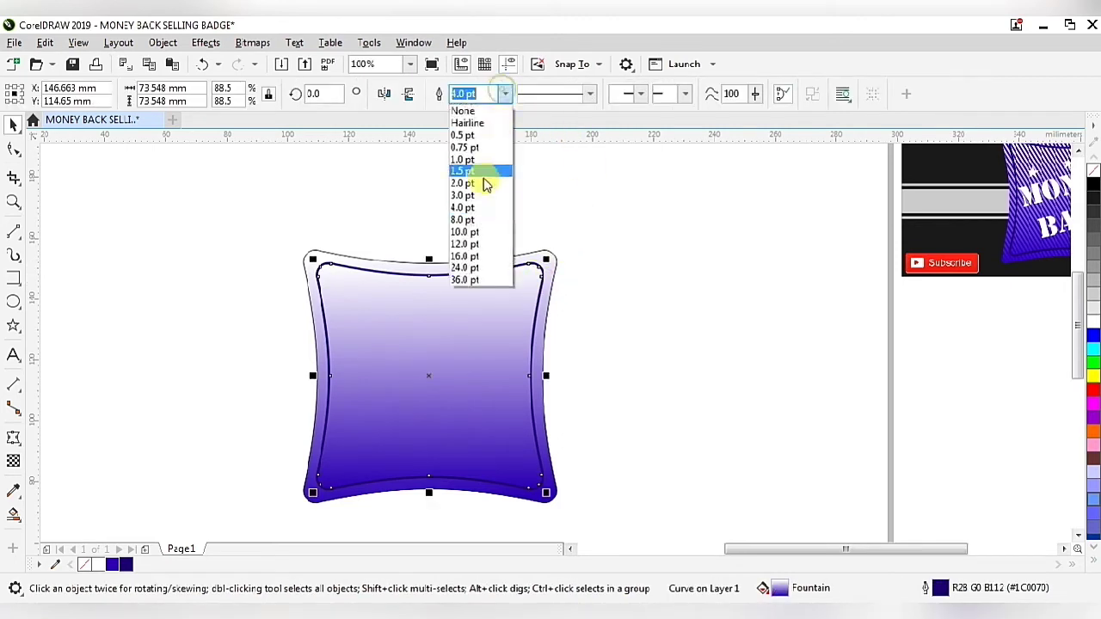
{"action": "left_click", "coordinate": [465, 221]}
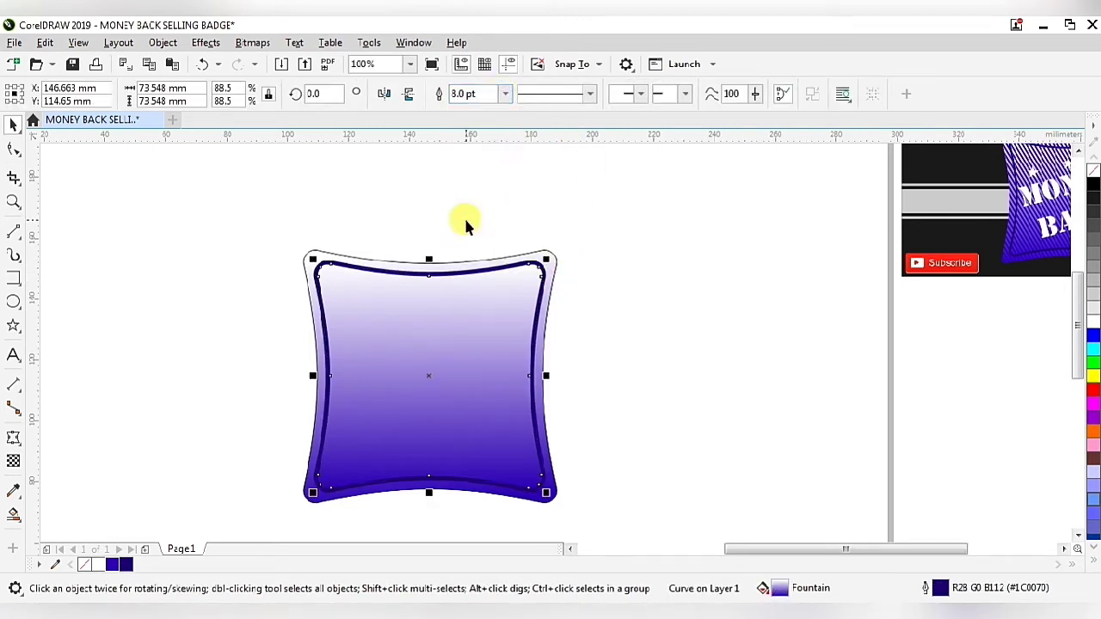
{"action": "left_click", "coordinate": [572, 239]}
- Remove the outline from the outer curved shape by setting its width to None
{"action": "scroll", "coordinate": [572, 239], "scroll_direction": "down", "scroll_amount": 3}
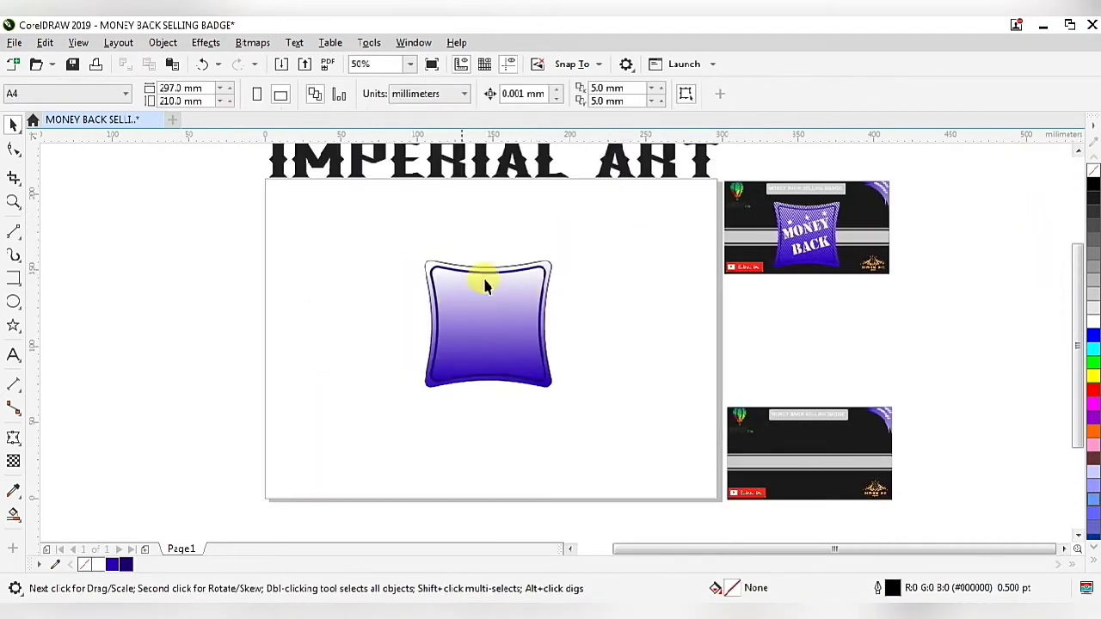
{"action": "left_click_drag", "start_coordinate": [401, 227], "coordinate": [590, 393]}
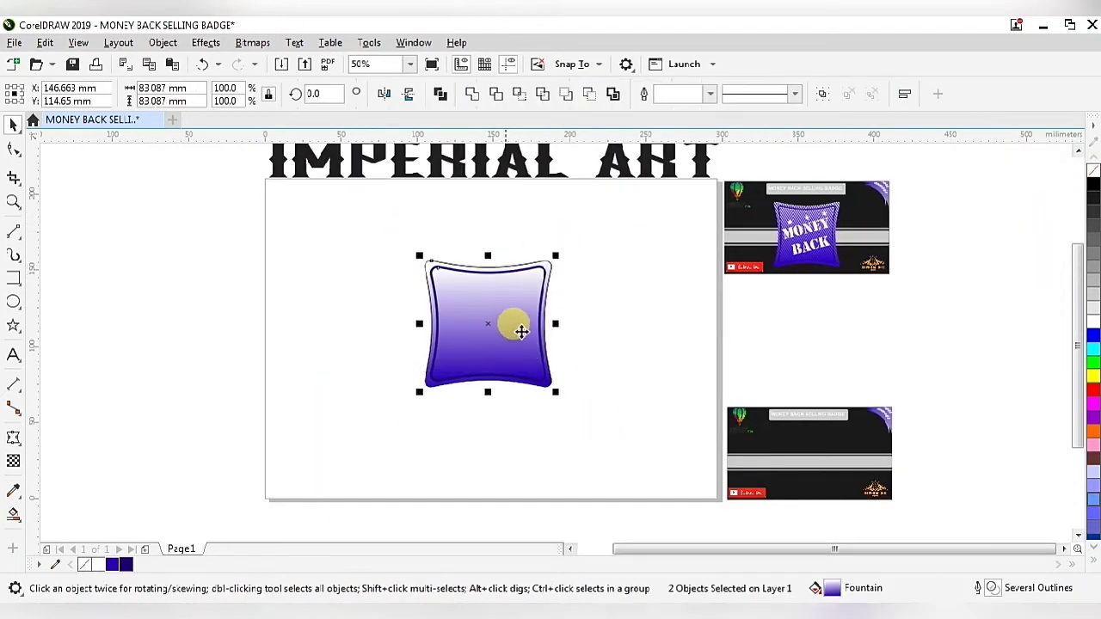
{"action": "left_click", "coordinate": [660, 277]}
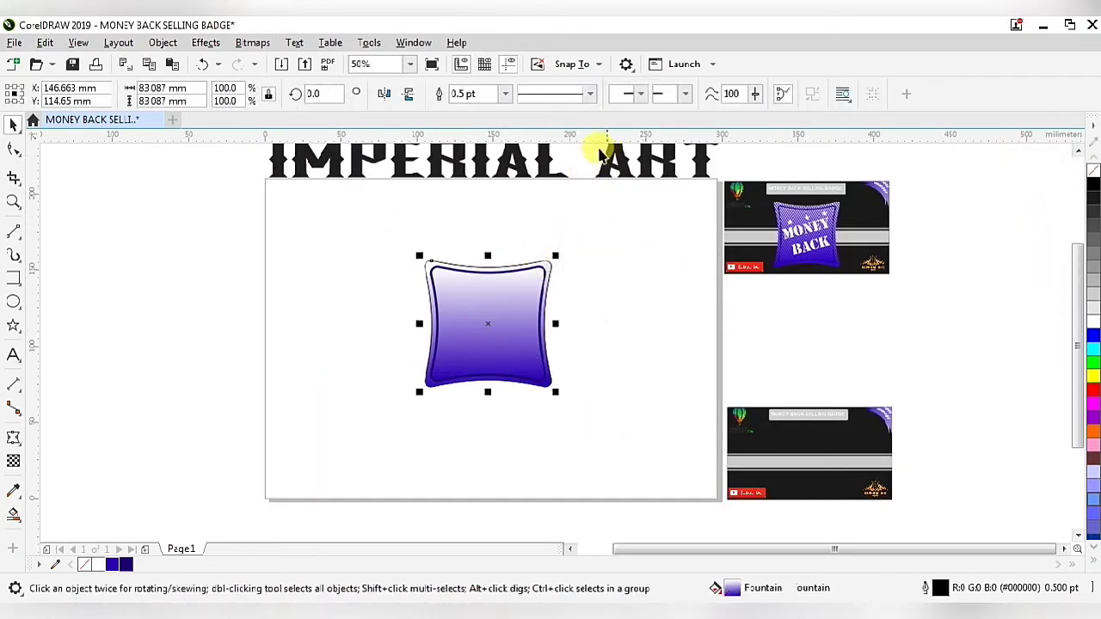
{"action": "left_click", "coordinate": [505, 94]}
{"action": "left_click", "coordinate": [494, 112]}
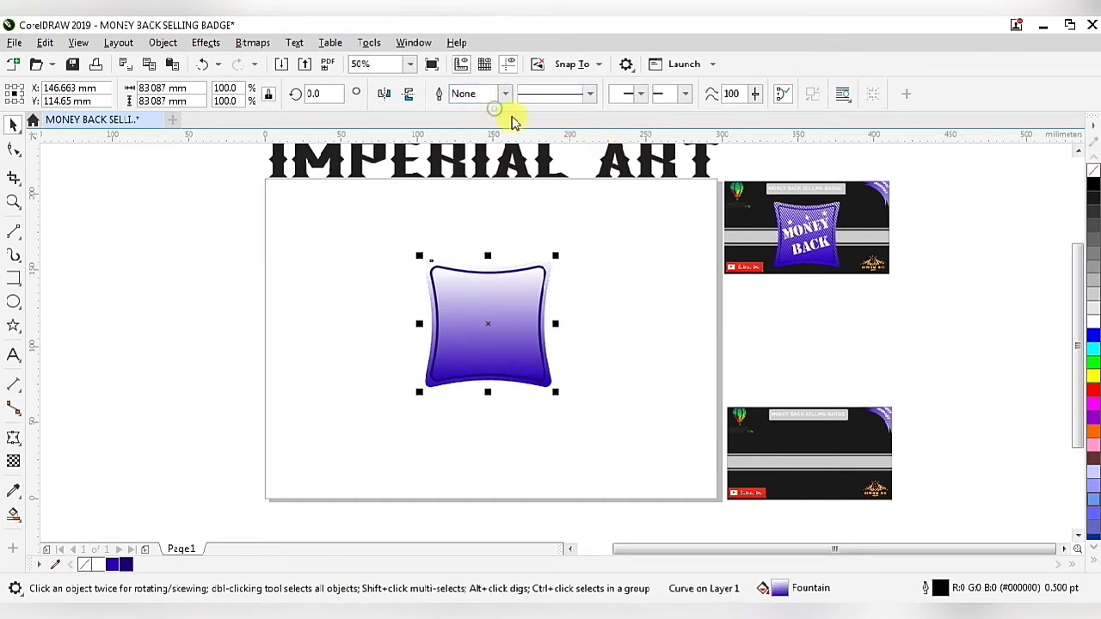
- Move both badge shapes together to the page's upper-right corner, centred at about X 249.5 mm, Y 160.7 mm
{"action": "left_click_drag", "start_coordinate": [344, 228], "coordinate": [617, 413]}
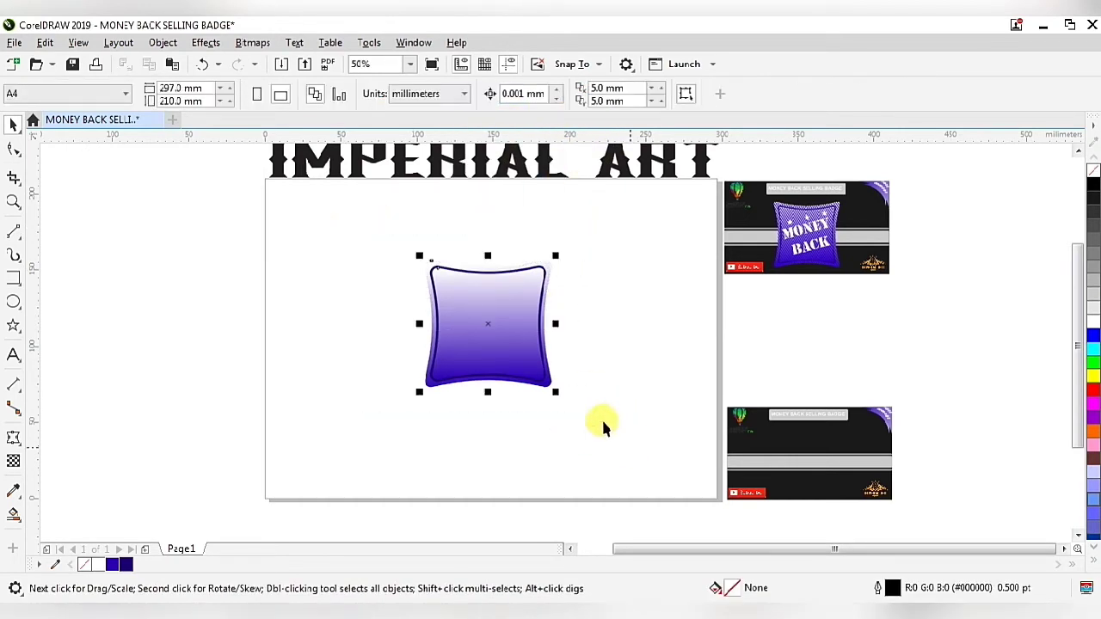
{"action": "left_click_drag", "start_coordinate": [488, 323], "coordinate": [599, 270]}
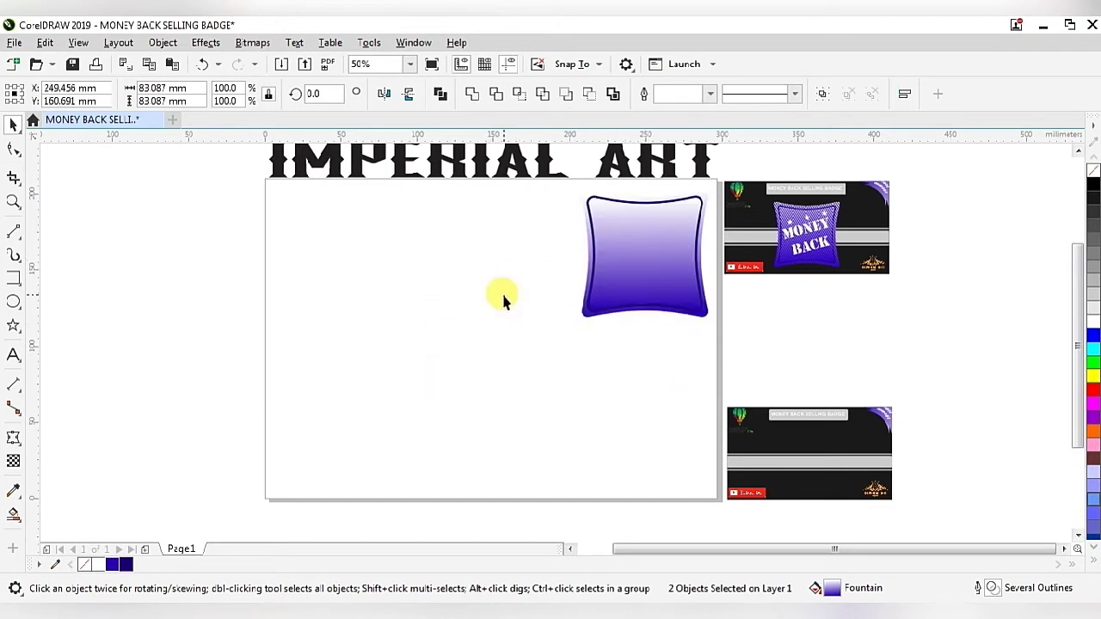
- Draw a straight diagonal line about 146 mm long at 315° across the page's lower-left area and set its outline width to 4 pt
{"action": "left_click", "coordinate": [503, 297]}
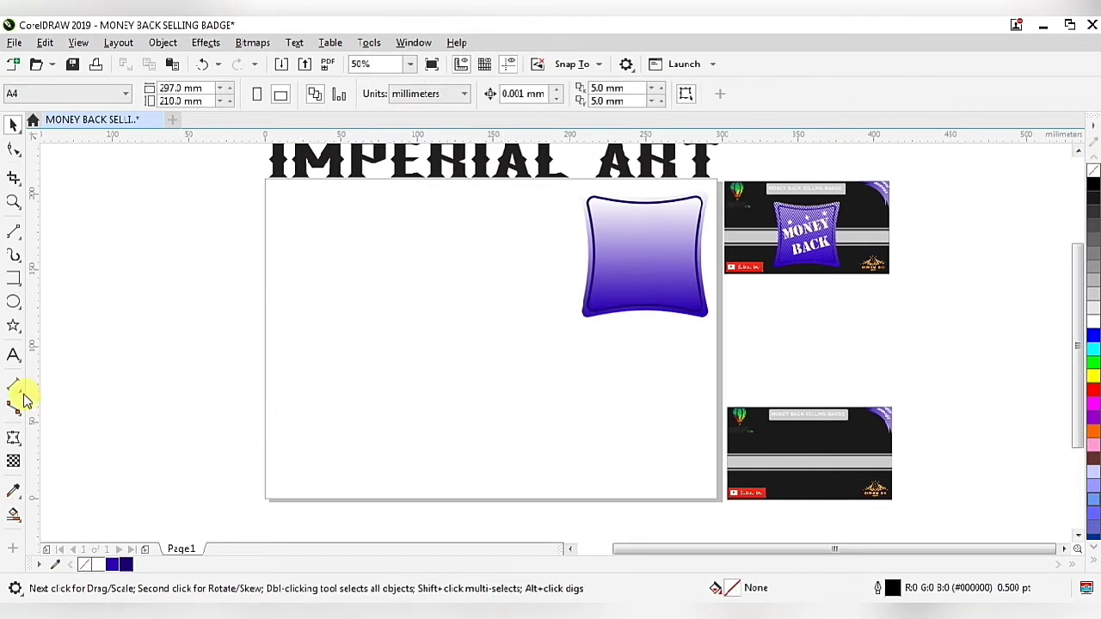
{"action": "left_click", "coordinate": [14, 232]}
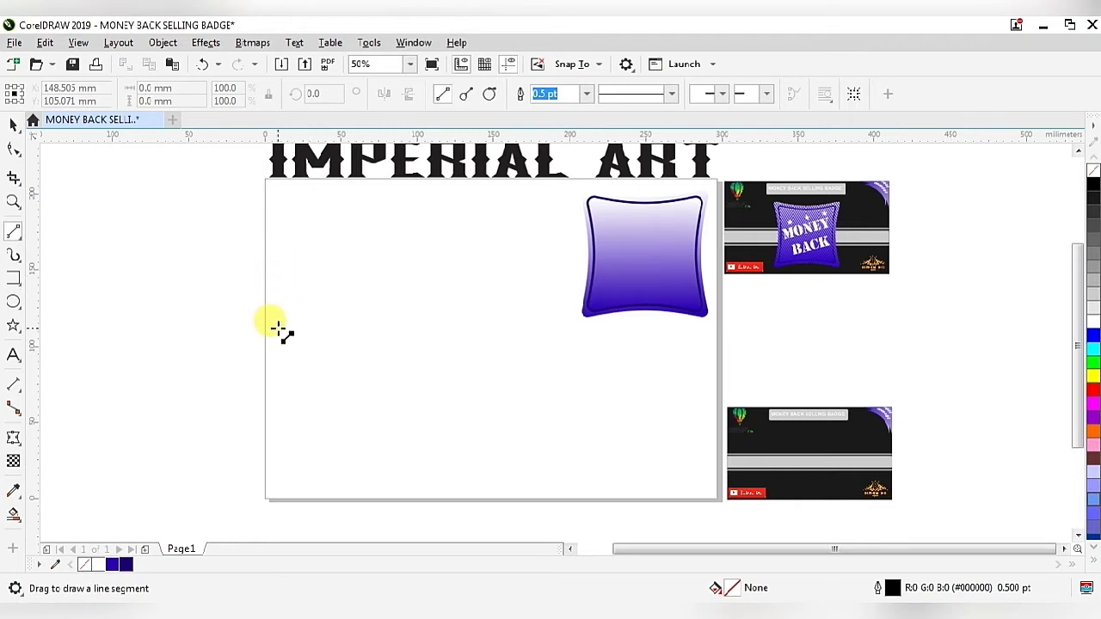
{"action": "left_click_drag", "start_coordinate": [277, 327], "coordinate": [419, 493]}
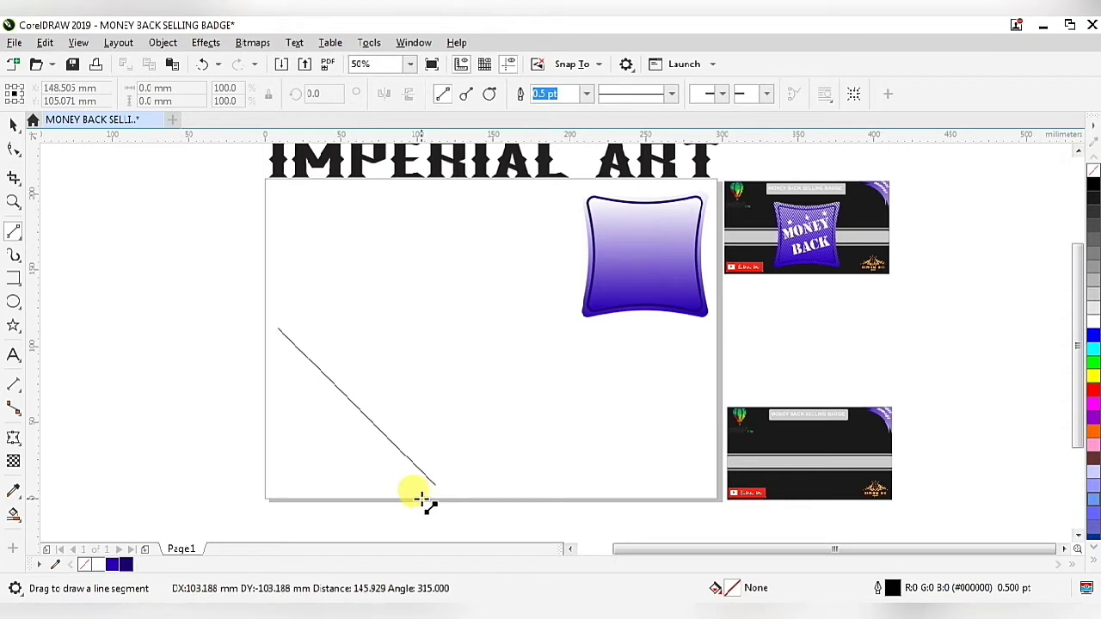
{"action": "left_click_drag", "start_coordinate": [421, 498], "coordinate": [419, 493]}
{"action": "left_click", "coordinate": [585, 94]}
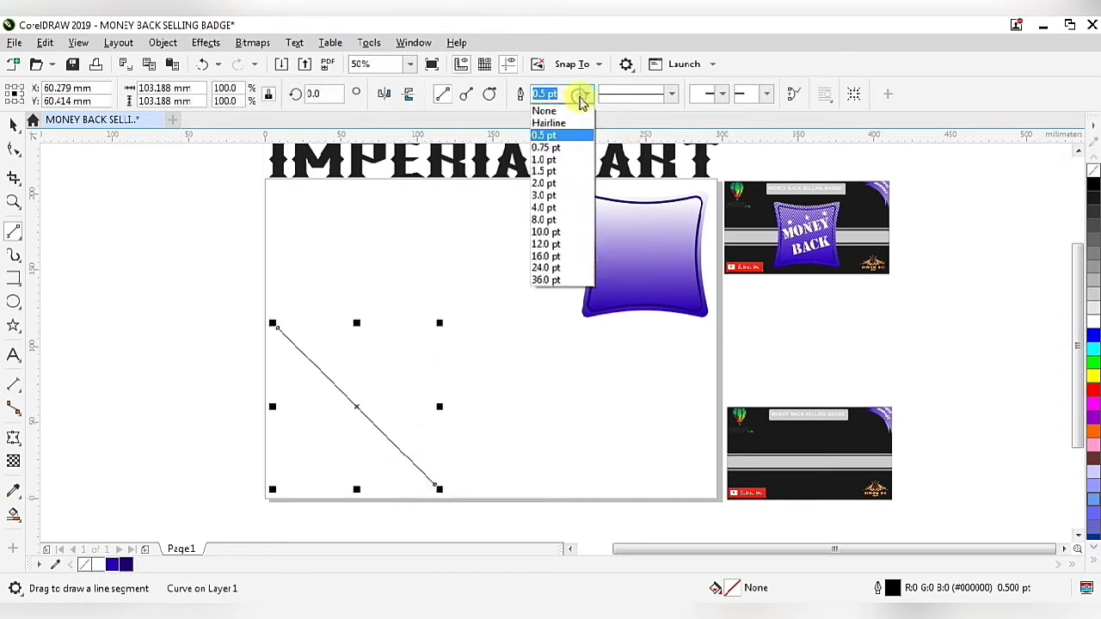
{"action": "left_click", "coordinate": [550, 209]}
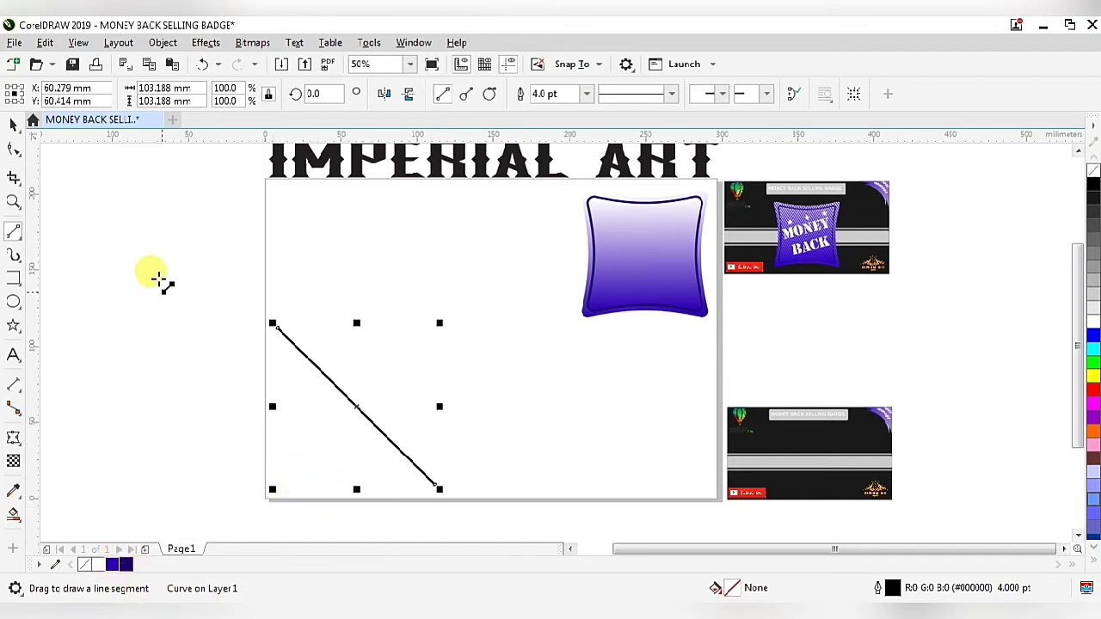
{"action": "key", "text": "Escape"}
{"action": "key", "text": "space"}
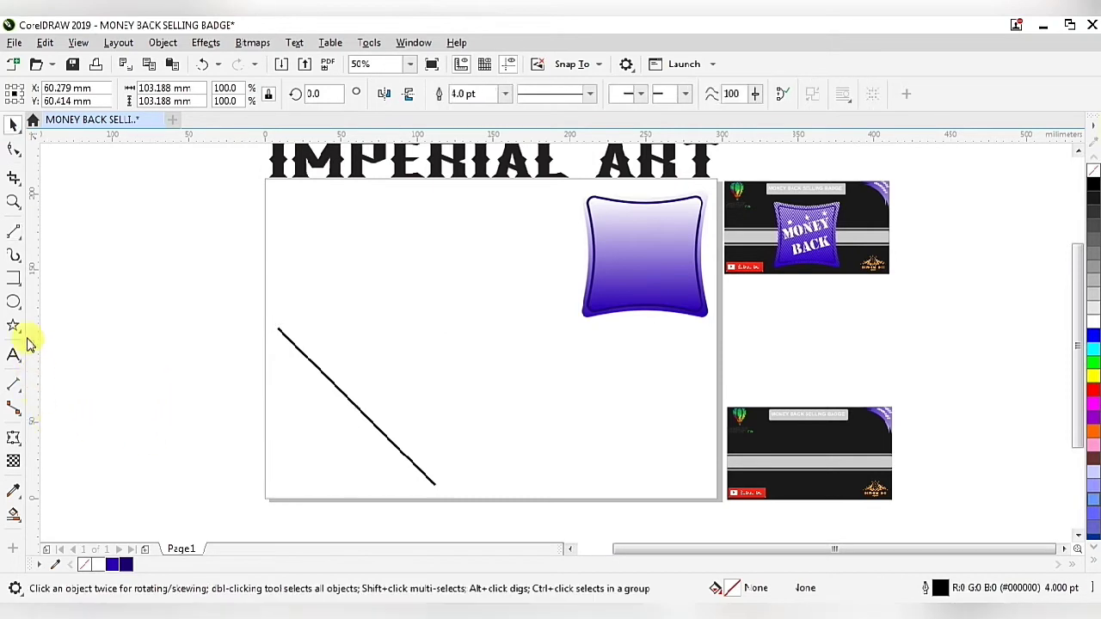
- Draw a small square about 27.5 mm wide beside the page and fill it with dark purple #140056 to add that colour to the document palette
{"action": "left_click", "coordinate": [14, 281]}
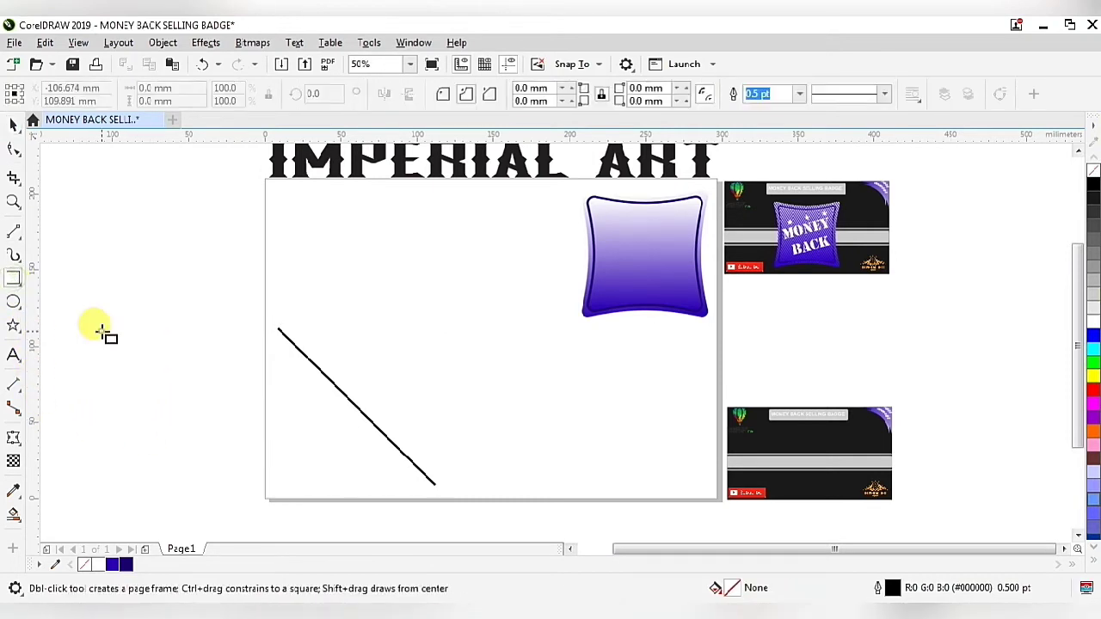
{"action": "left_click_drag", "start_coordinate": [103, 328], "coordinate": [148, 376]}
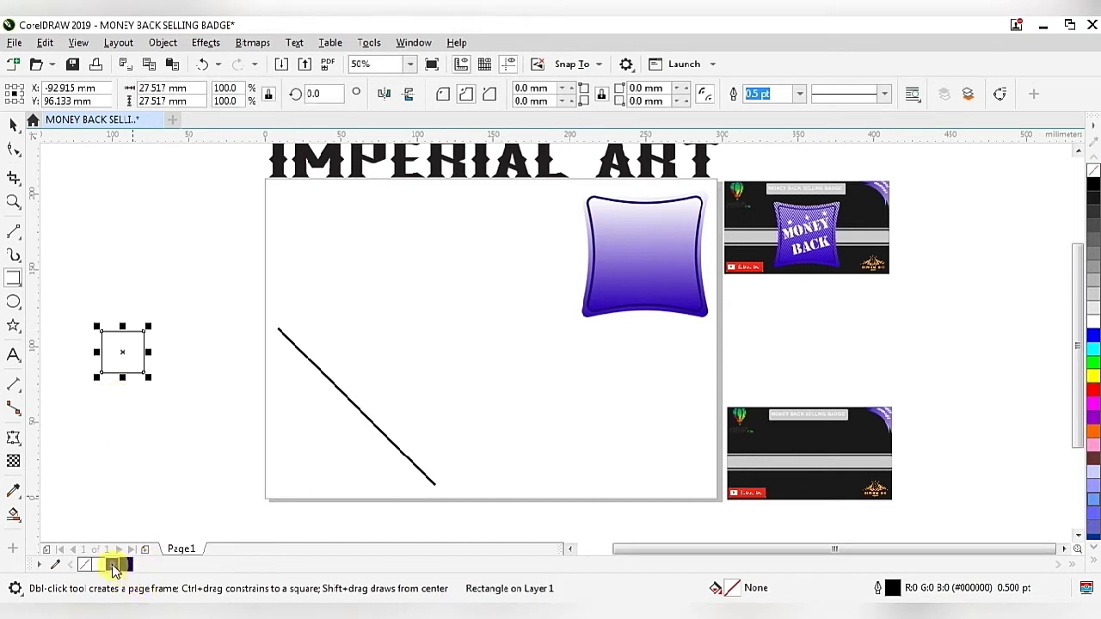
{"action": "left_click", "coordinate": [114, 565]}
{"action": "left_click", "coordinate": [114, 565]}
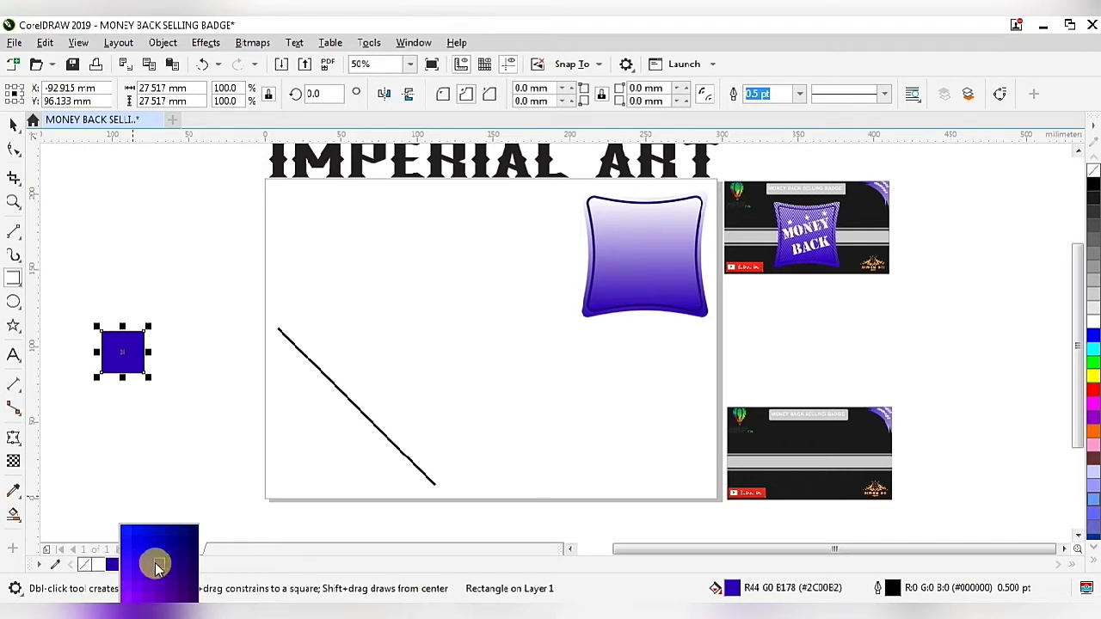
{"action": "left_click", "coordinate": [196, 563]}
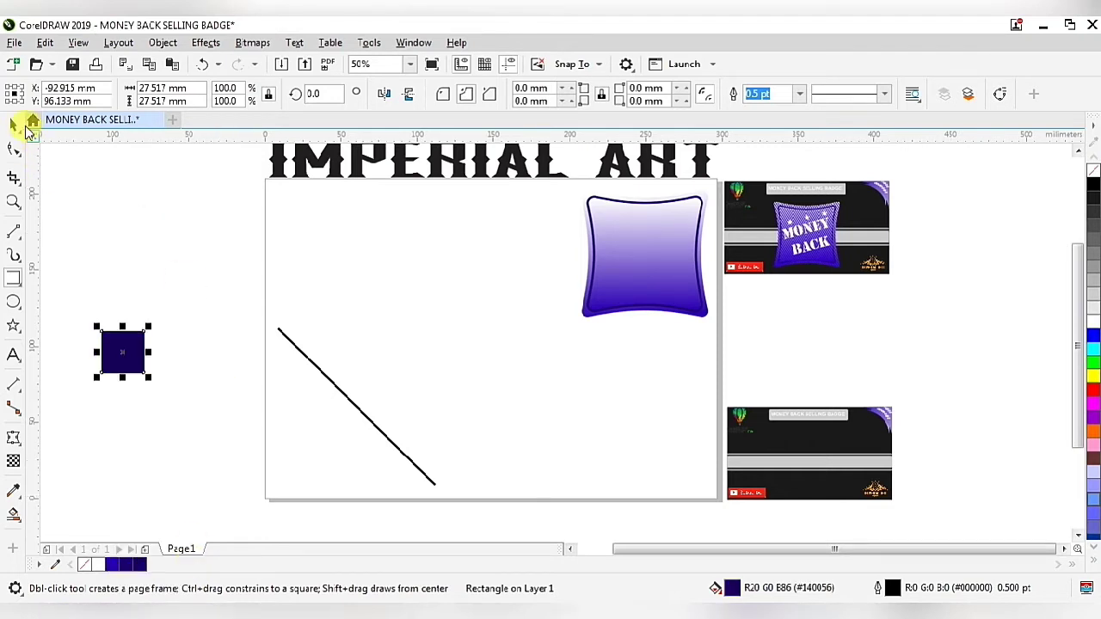
- Delete the small dark purple square beside the page
{"action": "left_click", "coordinate": [16, 125]}
{"action": "left_click", "coordinate": [177, 360]}
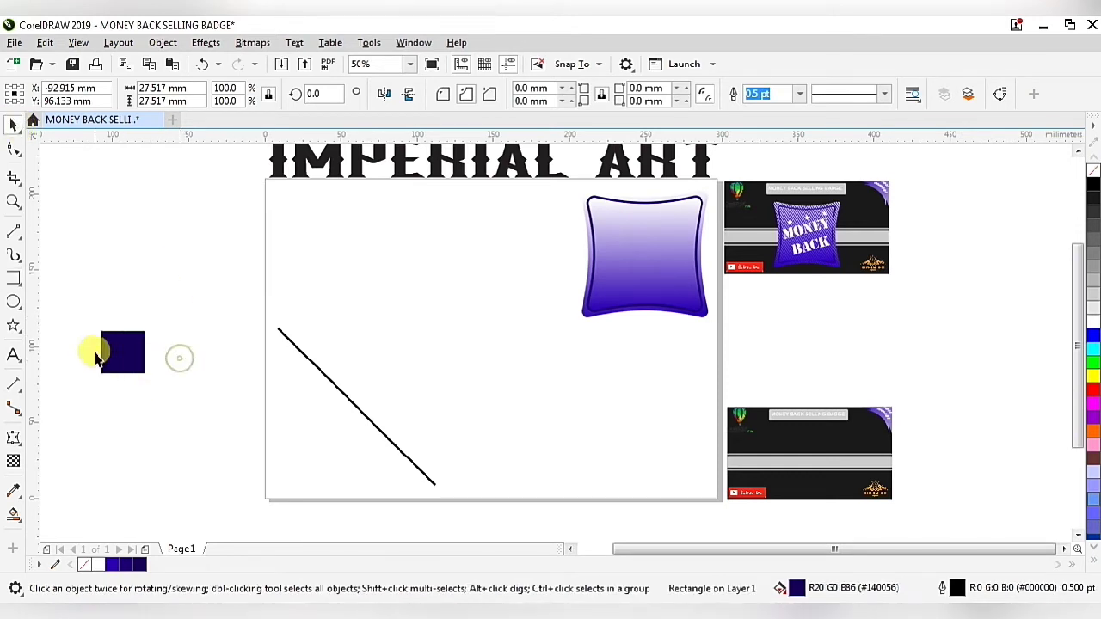
{"action": "left_click", "coordinate": [127, 354]}
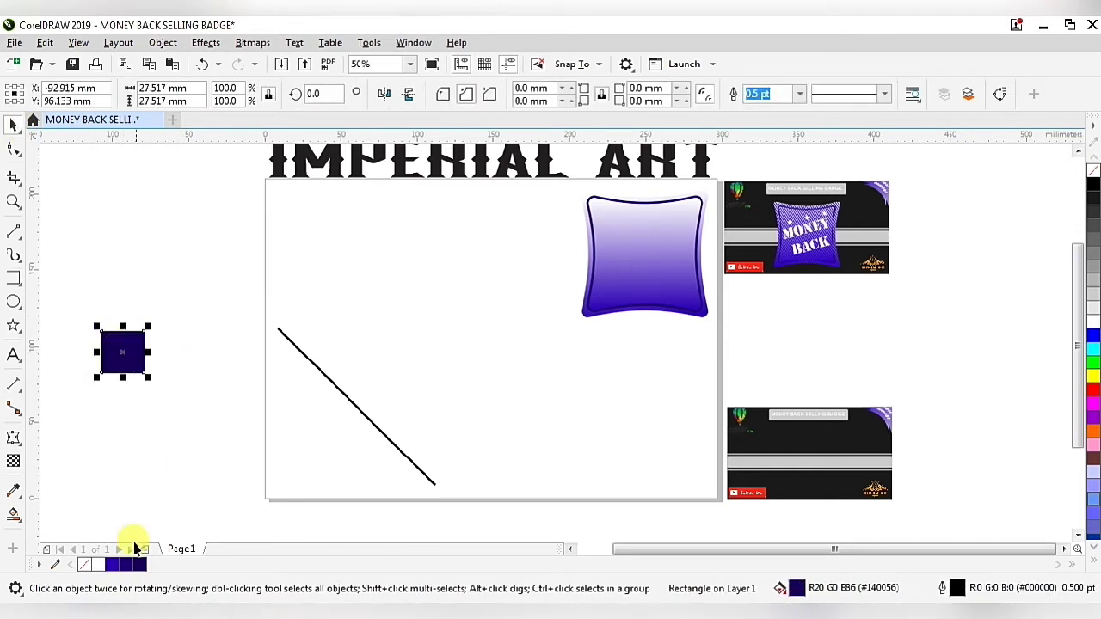
{"action": "right_click", "coordinate": [121, 359]}
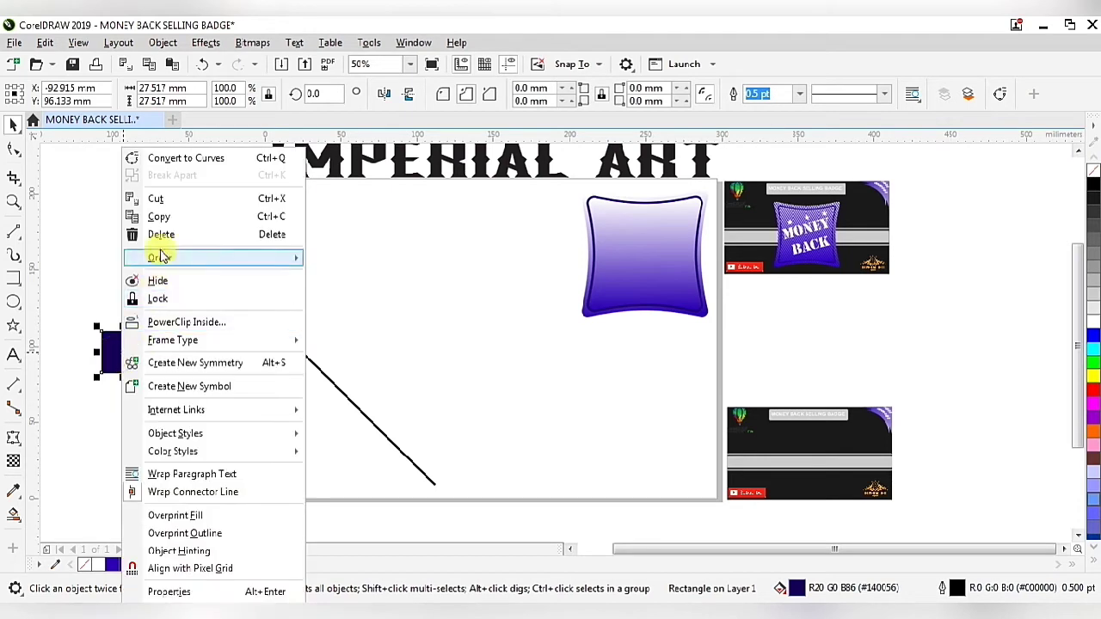
{"action": "left_click", "coordinate": [164, 235]}
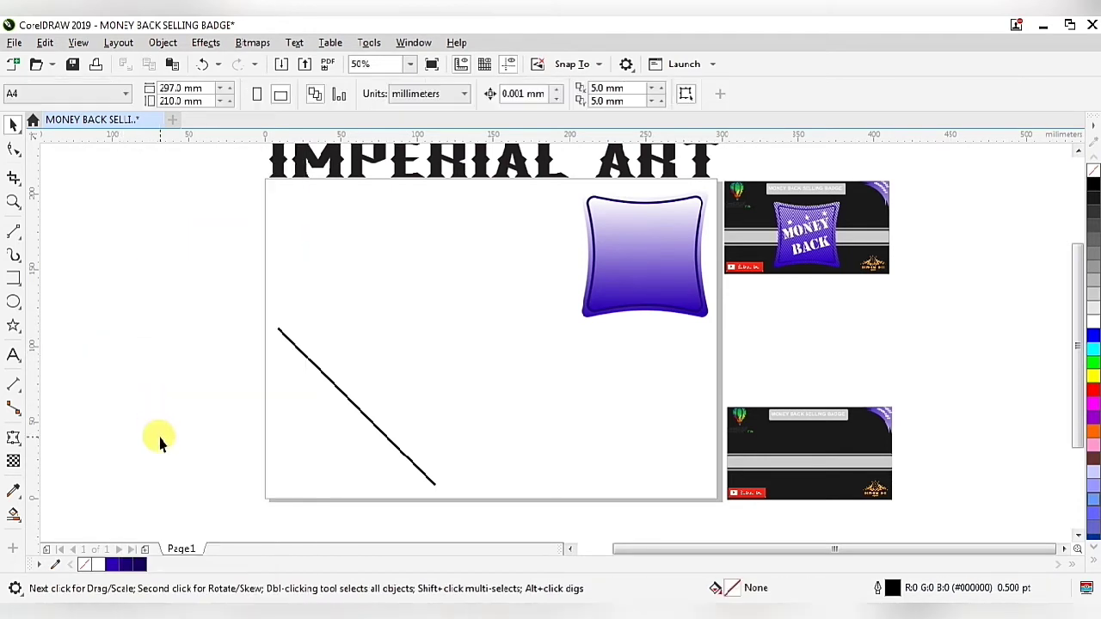
- Set the diagonal line's outline colour to dark purple #140056, with Behind fill and Scale with object enabled
{"action": "left_click", "coordinate": [352, 401]}
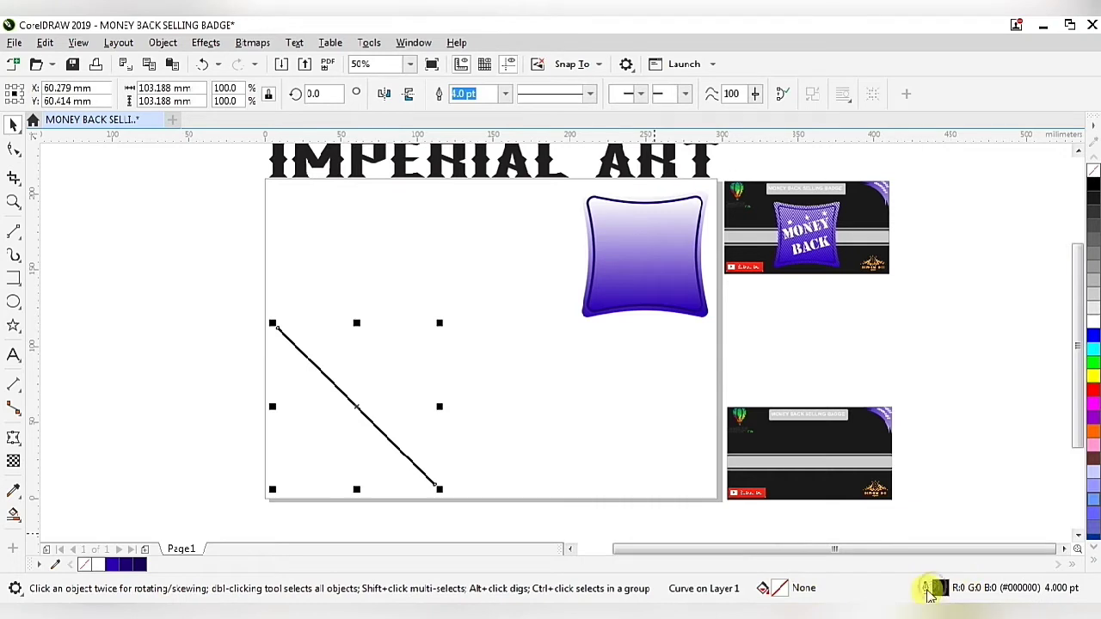
{"action": "double_click", "coordinate": [927, 592]}
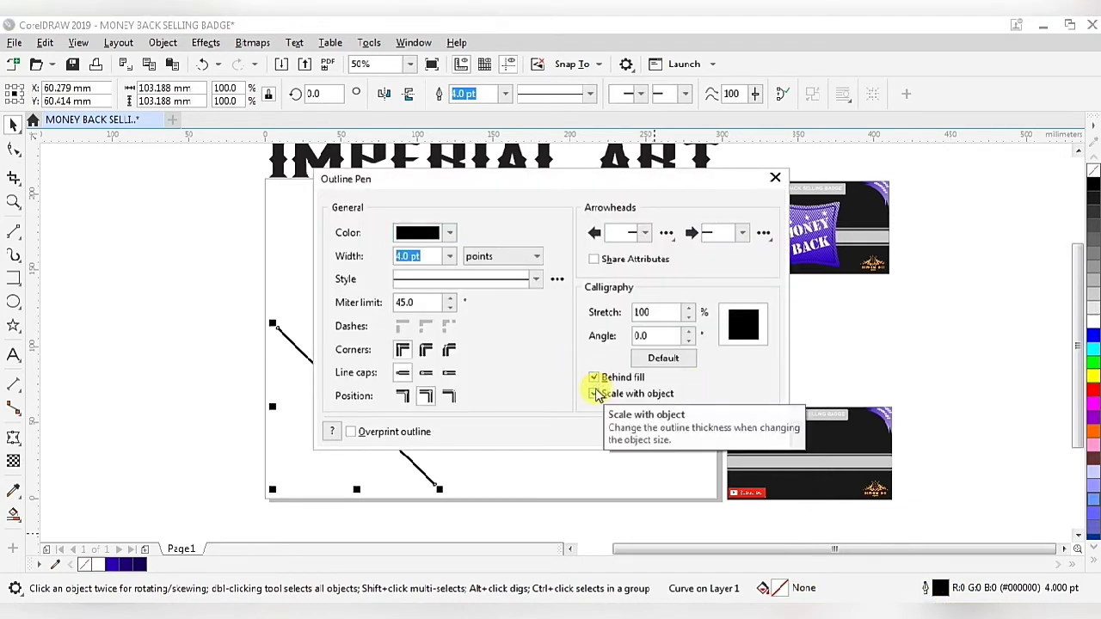
{"action": "left_click", "coordinate": [596, 393]}
{"action": "left_click", "coordinate": [449, 232]}
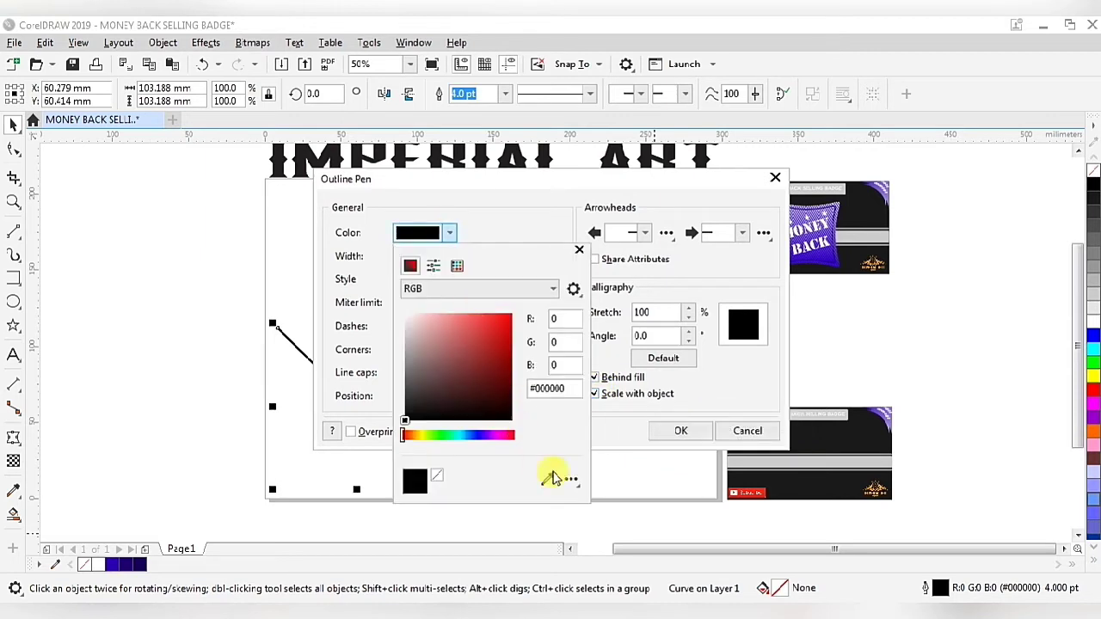
{"action": "left_click", "coordinate": [548, 481]}
{"action": "left_click", "coordinate": [140, 564]}
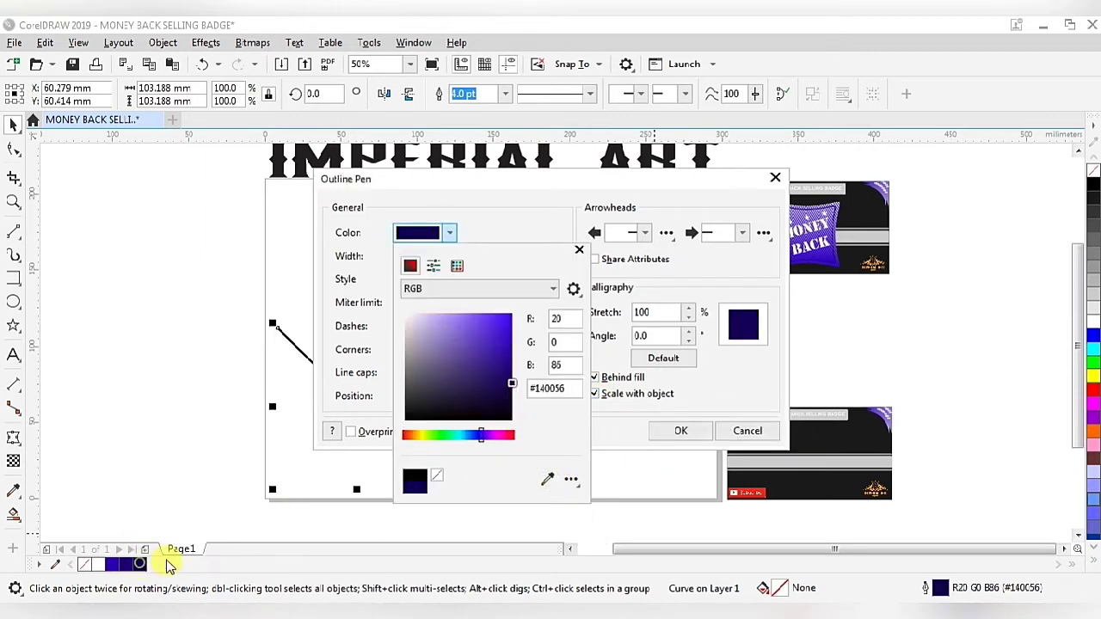
{"action": "left_click", "coordinate": [578, 250]}
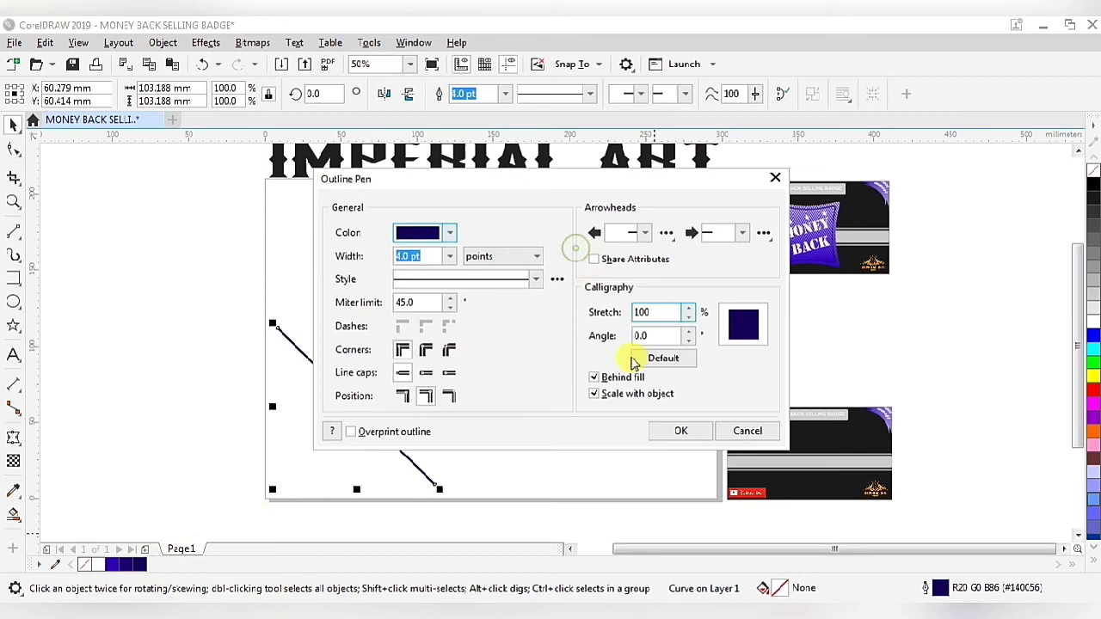
{"action": "left_click", "coordinate": [652, 426]}
- Place a parallel copy of the diagonal line near the page's upper middle, centred at about X 143 mm, Y 138 mm
{"action": "left_click", "coordinate": [364, 413]}
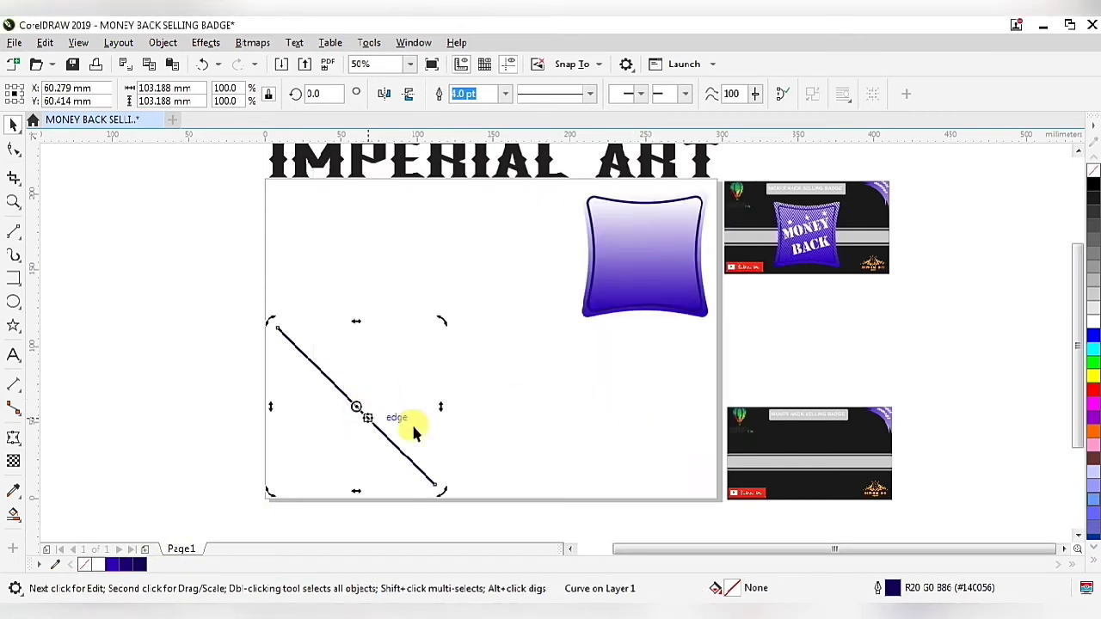
{"action": "left_click", "coordinate": [361, 418]}
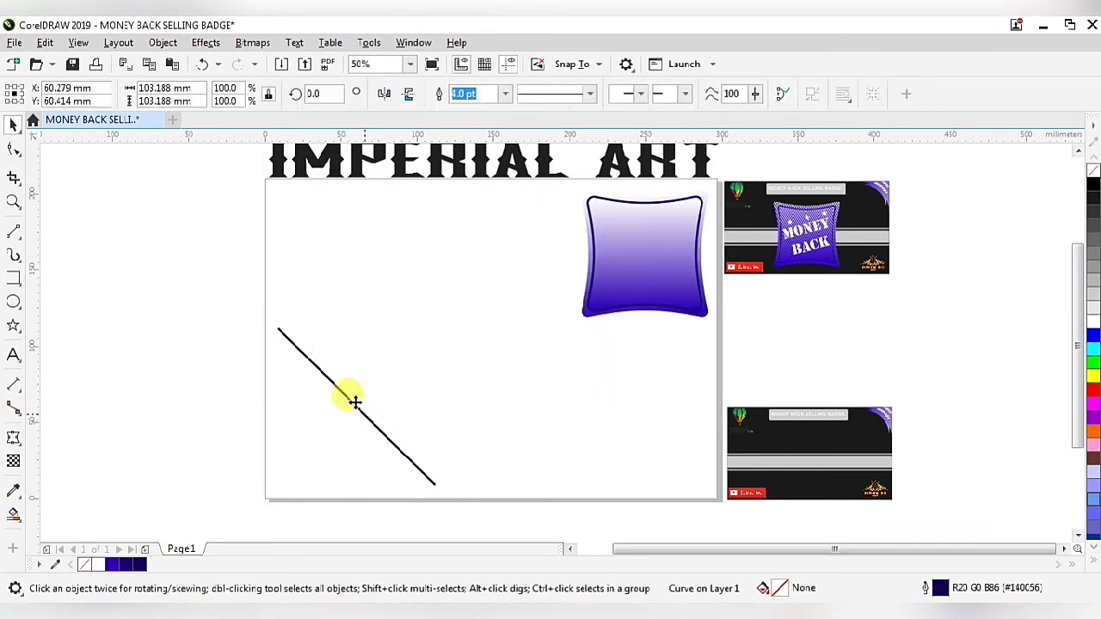
{"action": "left_click_drag", "start_coordinate": [355, 401], "coordinate": [472, 307]}
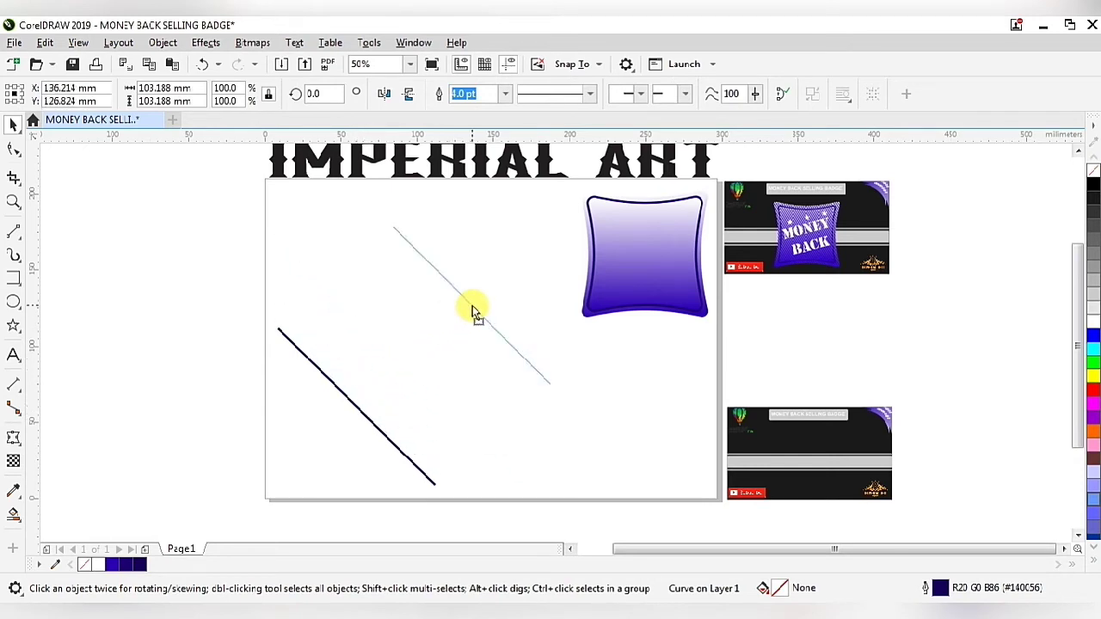
{"action": "left_click_drag", "start_coordinate": [472, 305], "coordinate": [482, 288]}
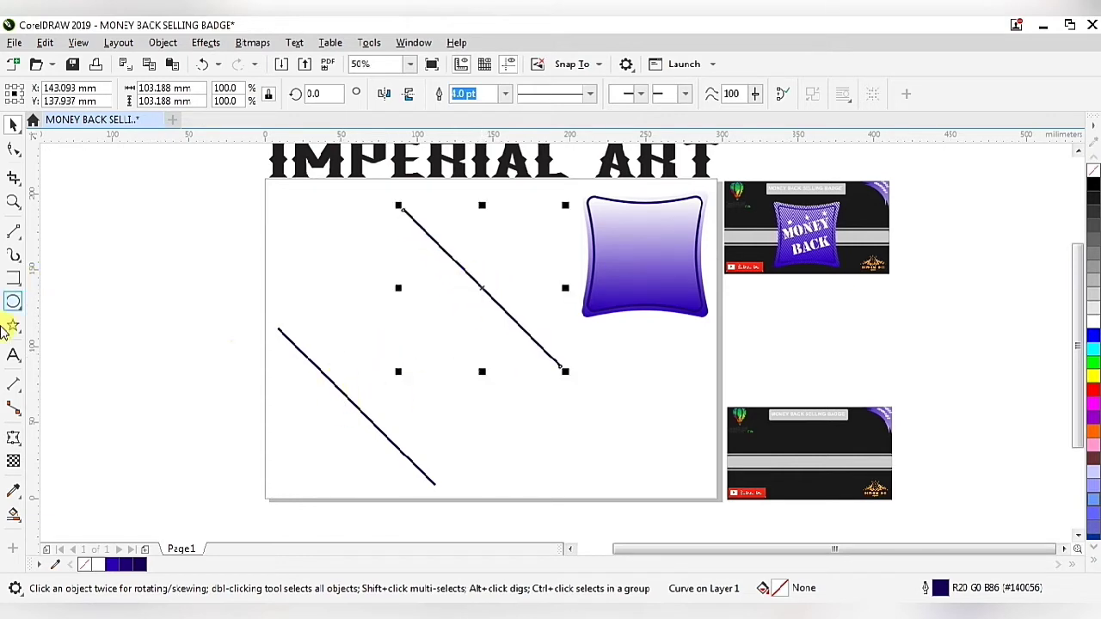
- Blend the two parallel diagonal lines into a striped pattern
{"action": "left_click", "coordinate": [23, 448]}
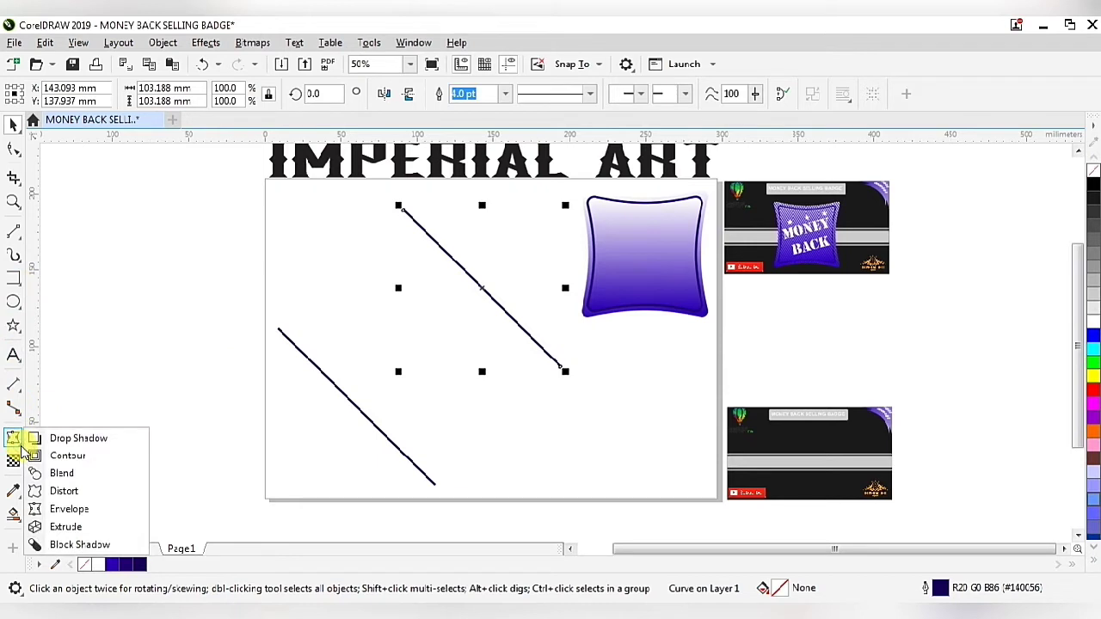
{"action": "left_click", "coordinate": [86, 473]}
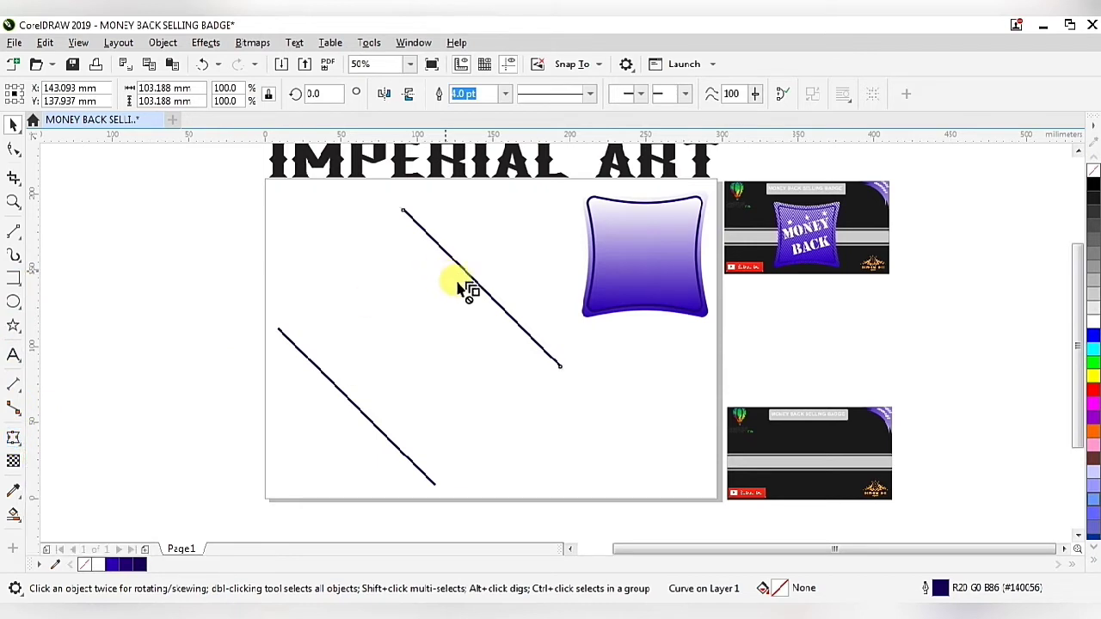
{"action": "left_click_drag", "start_coordinate": [483, 289], "coordinate": [365, 419]}
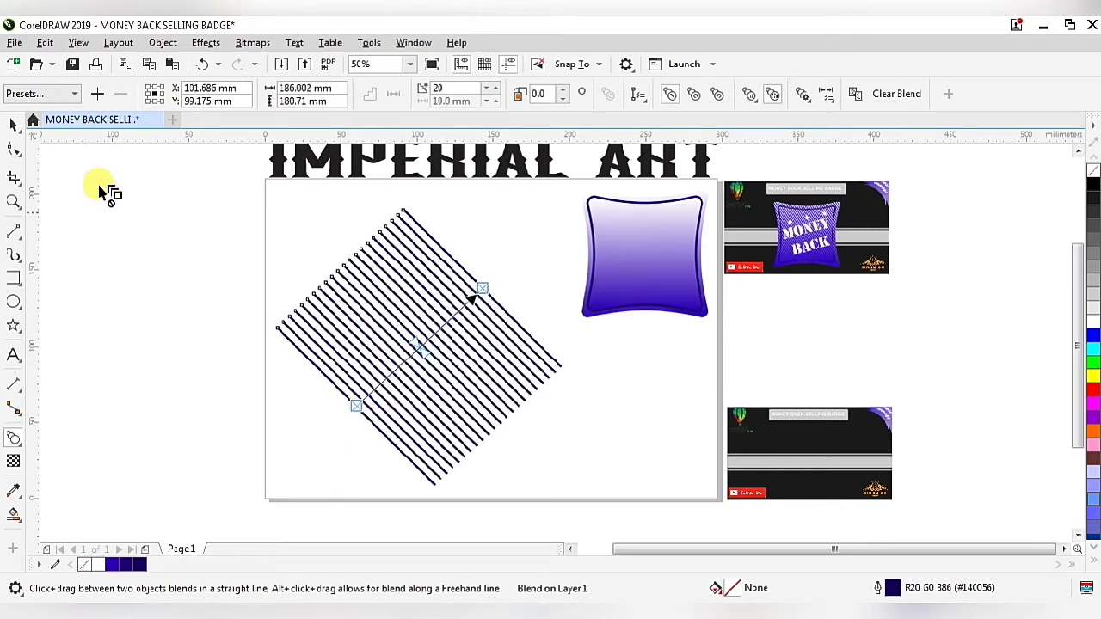
{"action": "left_click", "coordinate": [13, 123]}
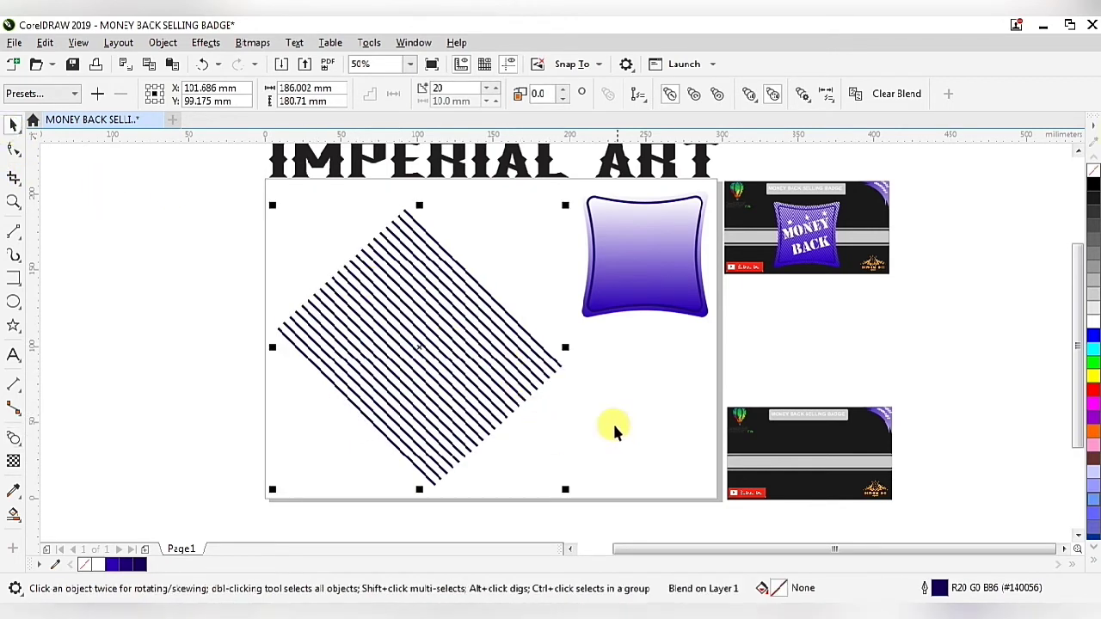
- Set the number of steps in the striped blend to 50
{"action": "left_click_drag", "start_coordinate": [496, 89], "coordinate": [497, 90]}
{"action": "left_click", "coordinate": [496, 89]}
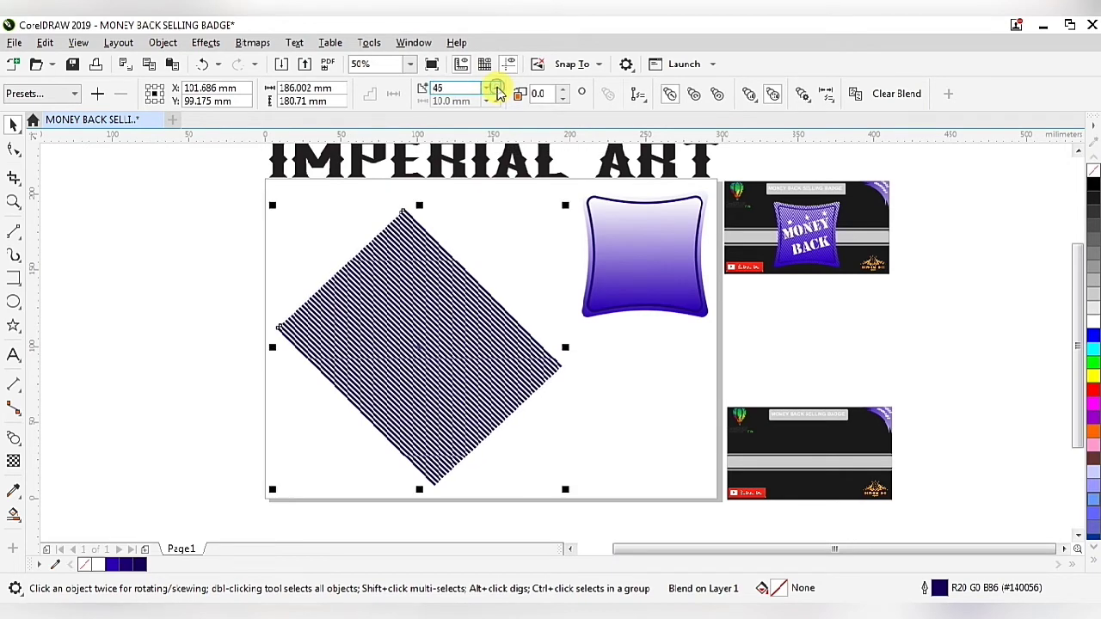
{"action": "left_click", "coordinate": [497, 89]}
{"action": "left_click", "coordinate": [496, 90]}
{"action": "left_click", "coordinate": [496, 90]}
{"action": "left_click", "coordinate": [496, 90]}
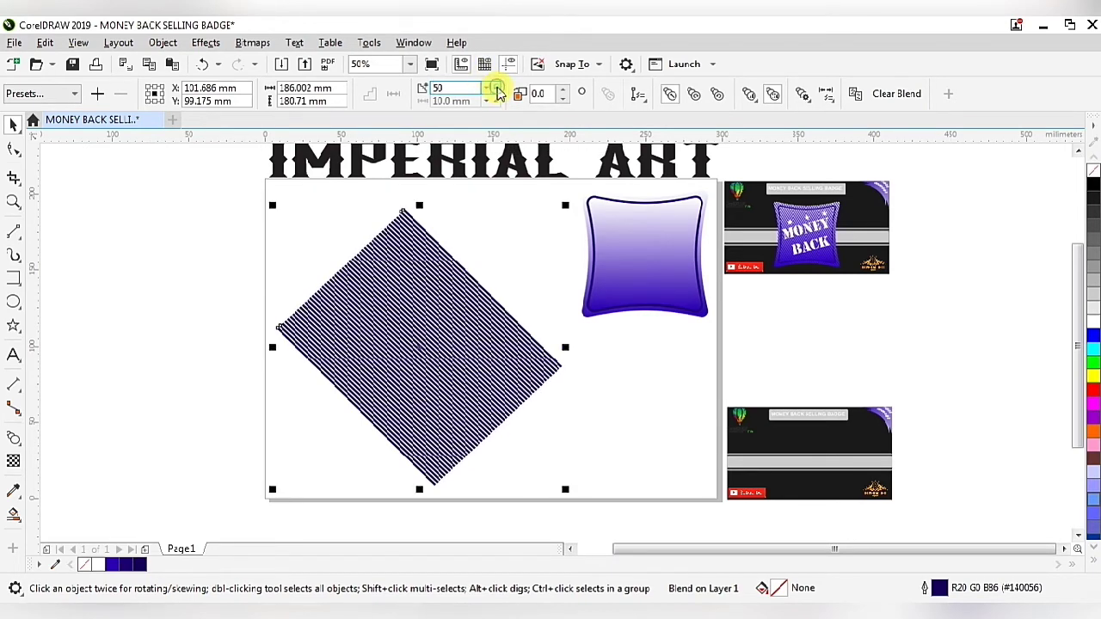
- Group the striped blend and place a copy of the group outside the page's left edge
{"action": "right_click", "coordinate": [417, 355]}
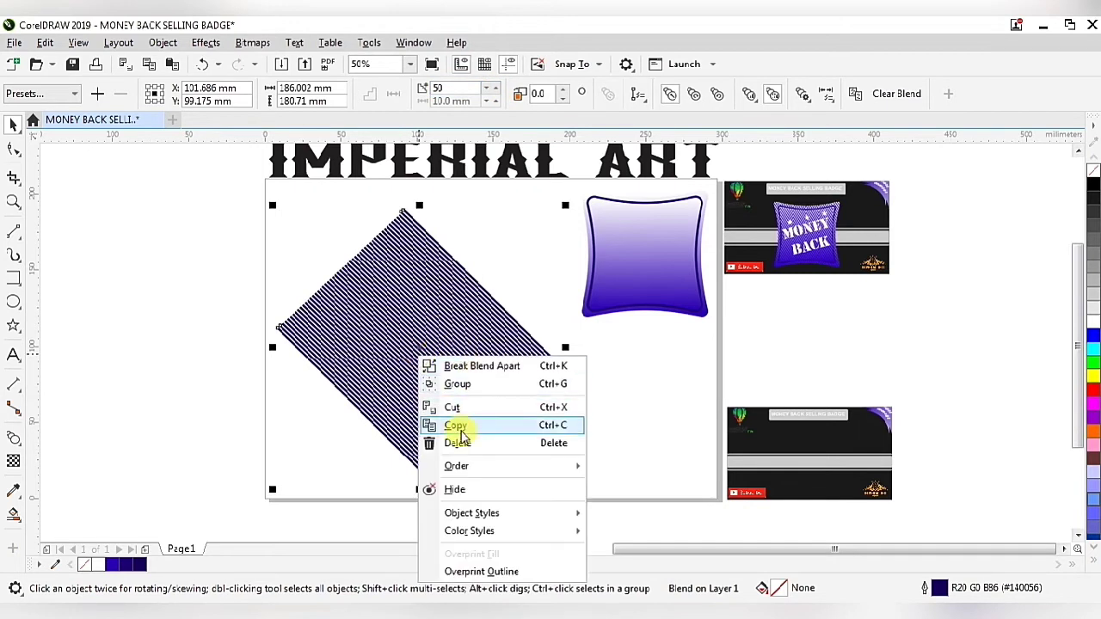
{"action": "left_click", "coordinate": [457, 383]}
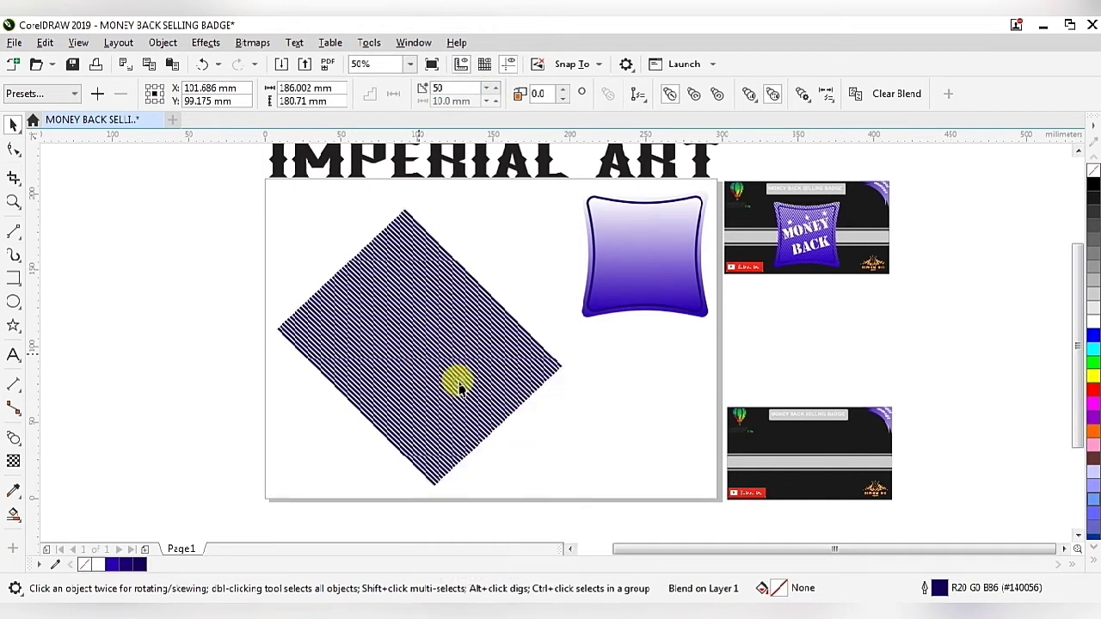
{"action": "scroll", "coordinate": [471, 415], "scroll_direction": "down", "scroll_amount": 2}
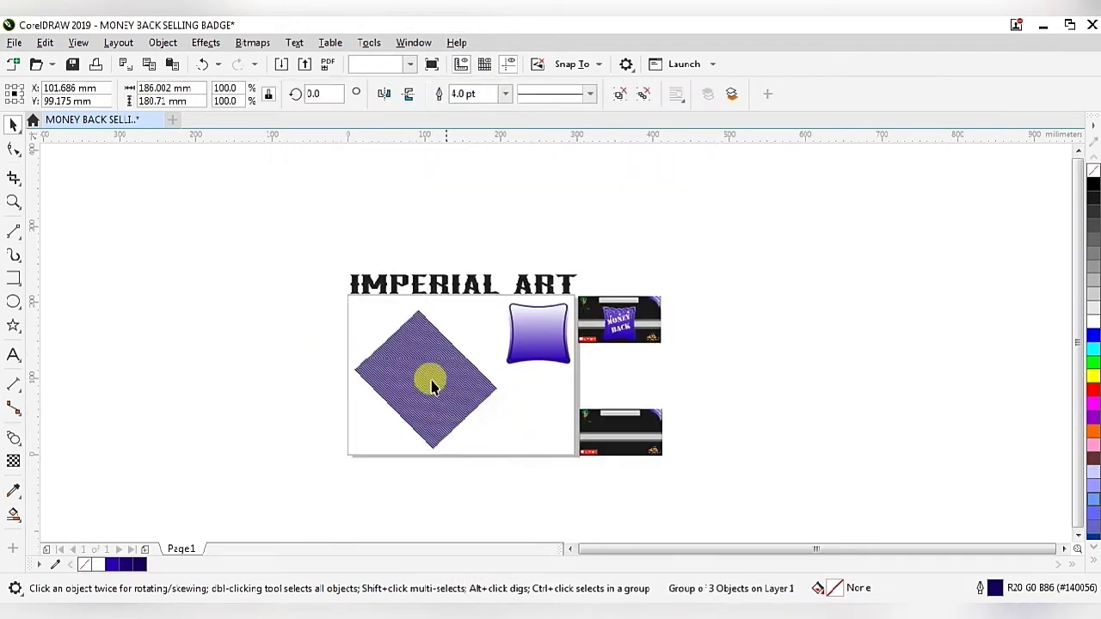
{"action": "left_click", "coordinate": [351, 319]}
{"action": "left_click", "coordinate": [437, 375]}
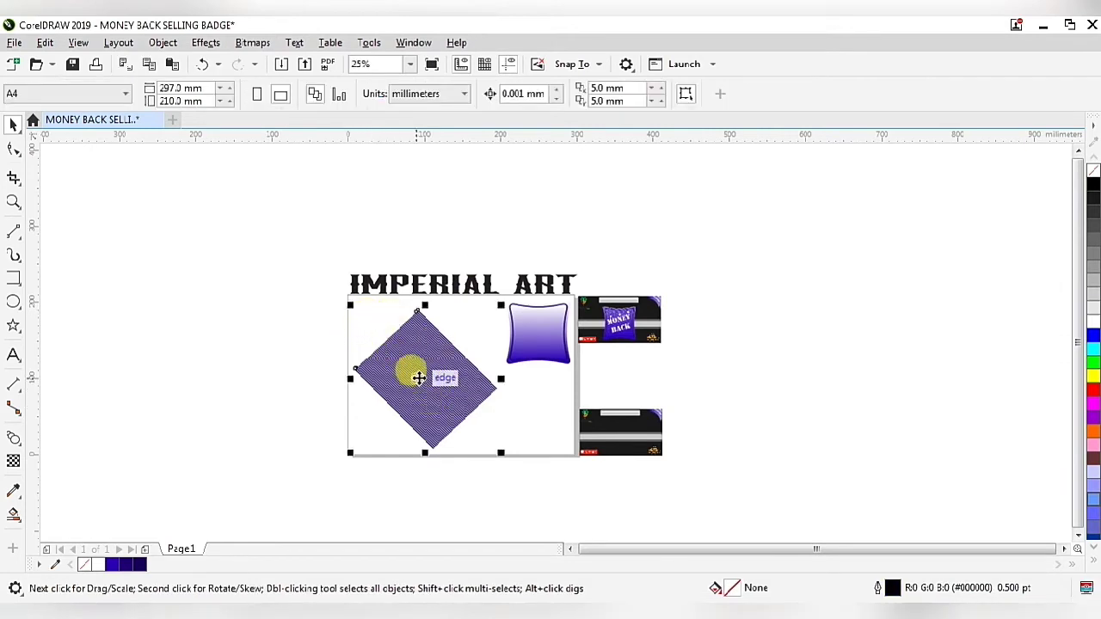
{"action": "left_click_drag", "start_coordinate": [408, 375], "coordinate": [215, 366]}
- PowerClip the striped group on the page inside the badge's inner curved shape
{"action": "left_click", "coordinate": [438, 368]}
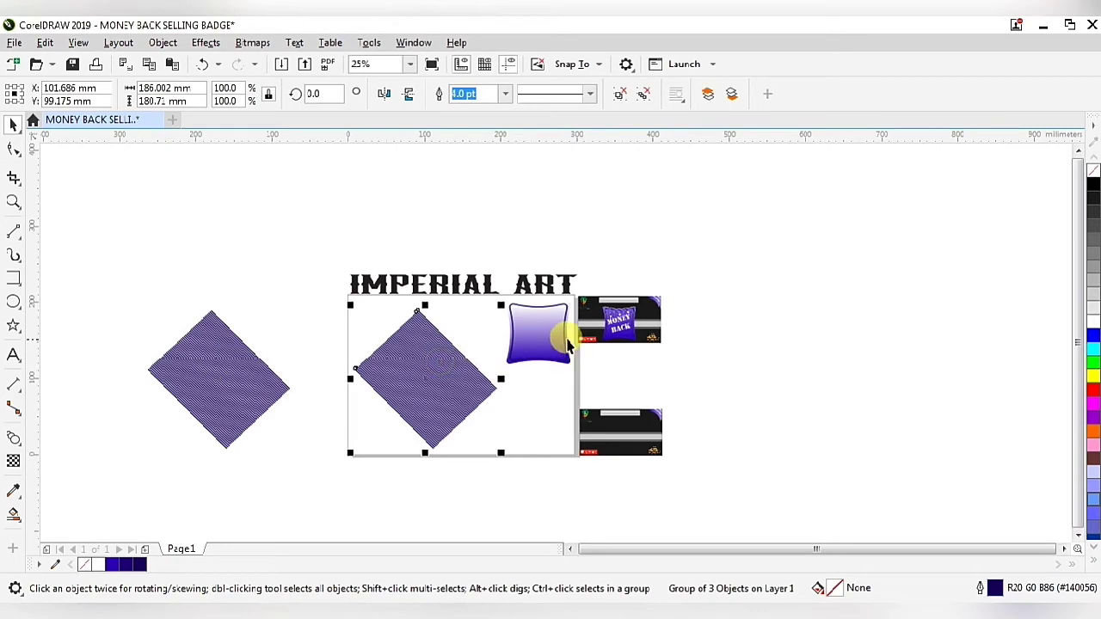
{"action": "scroll", "coordinate": [545, 339], "scroll_direction": "up", "scroll_amount": 2}
{"action": "right_click", "coordinate": [290, 427]}
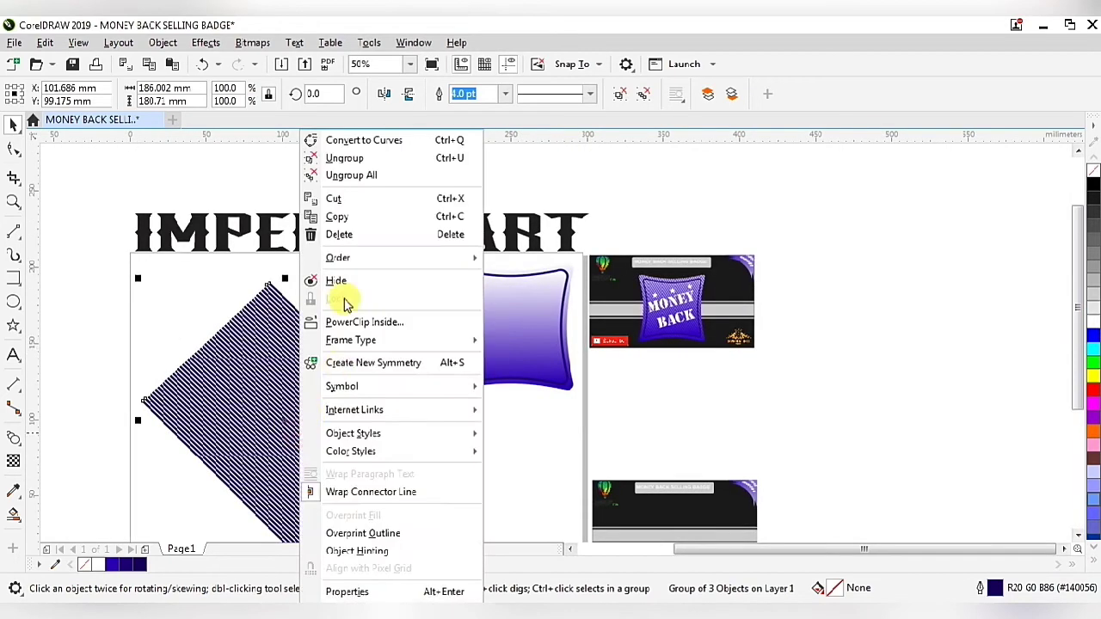
{"action": "left_click", "coordinate": [364, 322]}
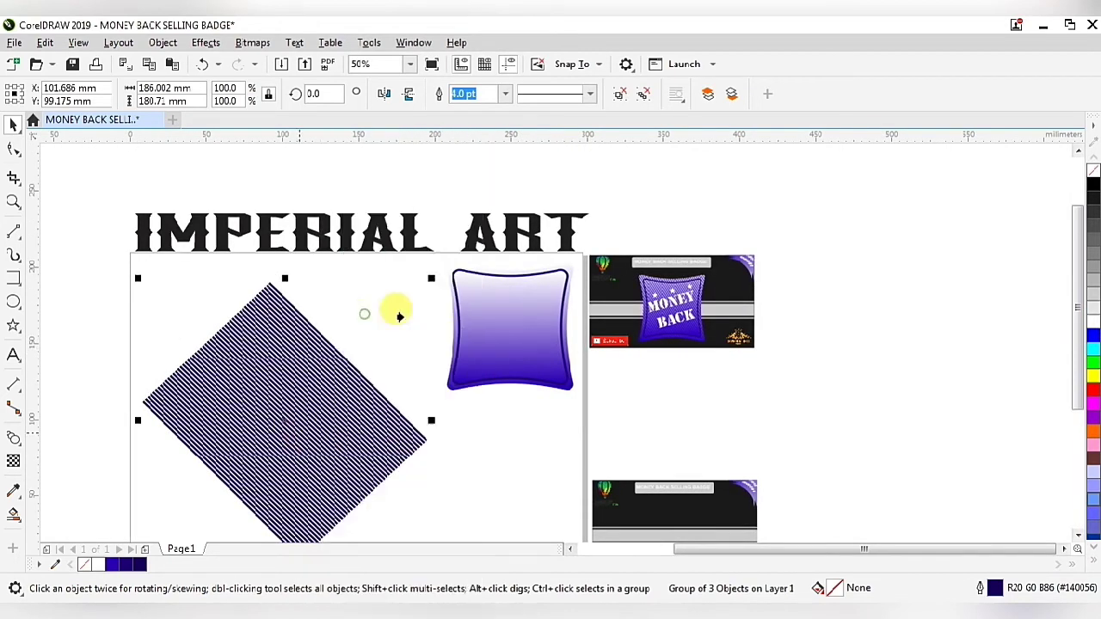
{"action": "left_click", "coordinate": [479, 309]}
{"action": "left_click", "coordinate": [366, 373]}
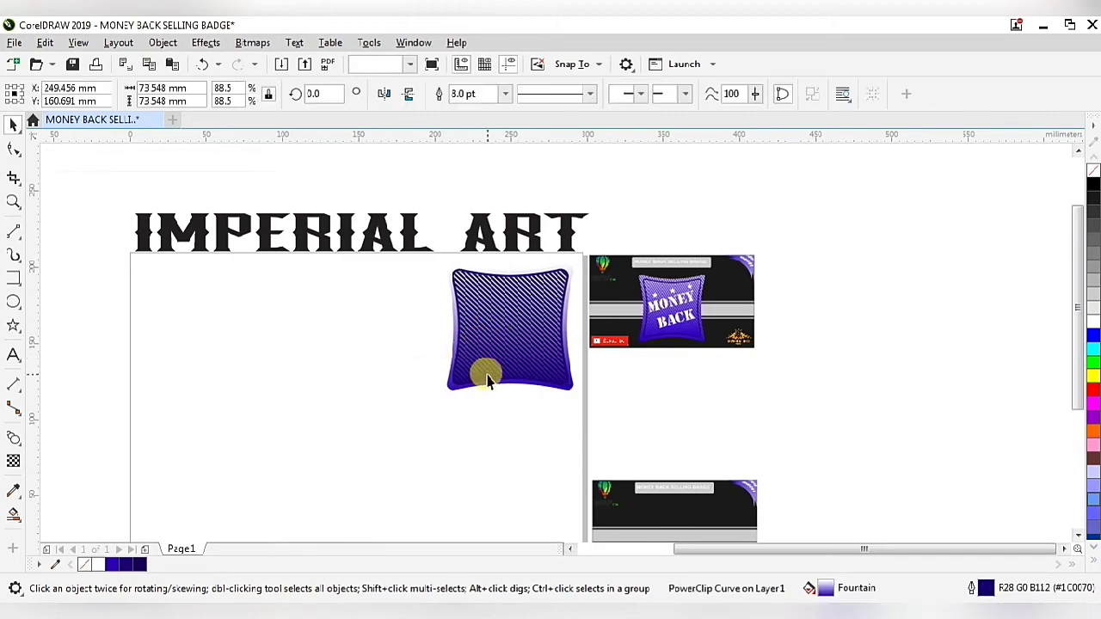
- Move the spare striped group onto the page beside the badge, centred at about X 106 mm, Y 128 mm
{"action": "scroll", "coordinate": [487, 373], "scroll_direction": "down", "scroll_amount": 2}
{"action": "scroll", "coordinate": [503, 383], "scroll_direction": "up", "scroll_amount": 2}
{"action": "scroll", "coordinate": [503, 382], "scroll_direction": "down", "scroll_amount": 2}
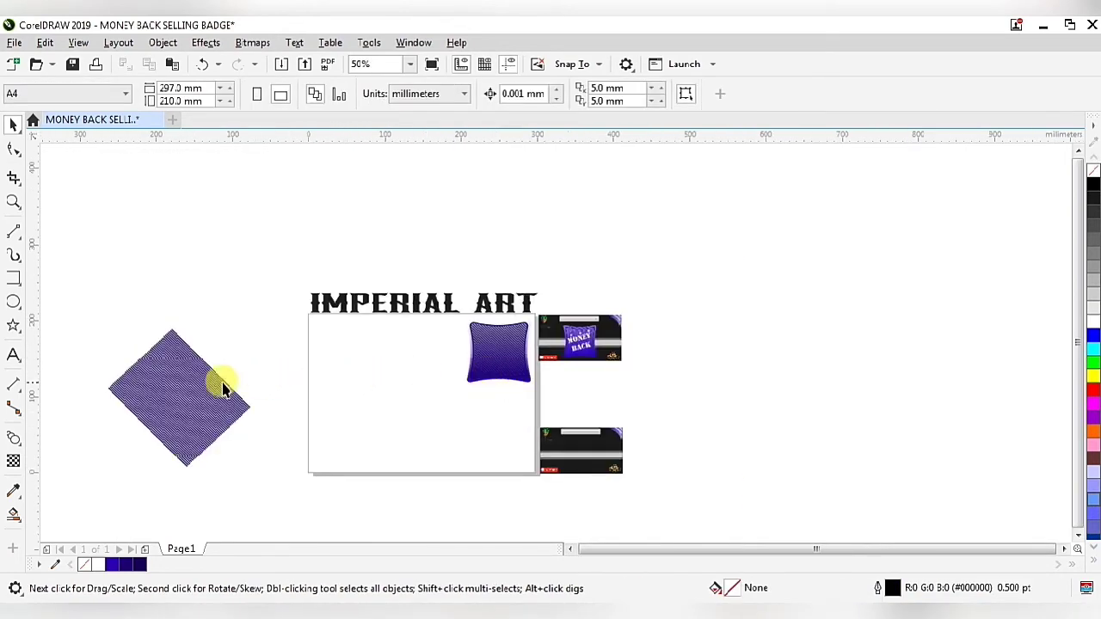
{"action": "left_click", "coordinate": [192, 398]}
{"action": "left_click_drag", "start_coordinate": [172, 386], "coordinate": [388, 381]}
- PowerClip the second striped group inside the badge's outer curved shape
{"action": "scroll", "coordinate": [516, 352], "scroll_direction": "up", "scroll_amount": 2}
{"action": "scroll", "coordinate": [464, 376], "scroll_direction": "up", "scroll_amount": 1}
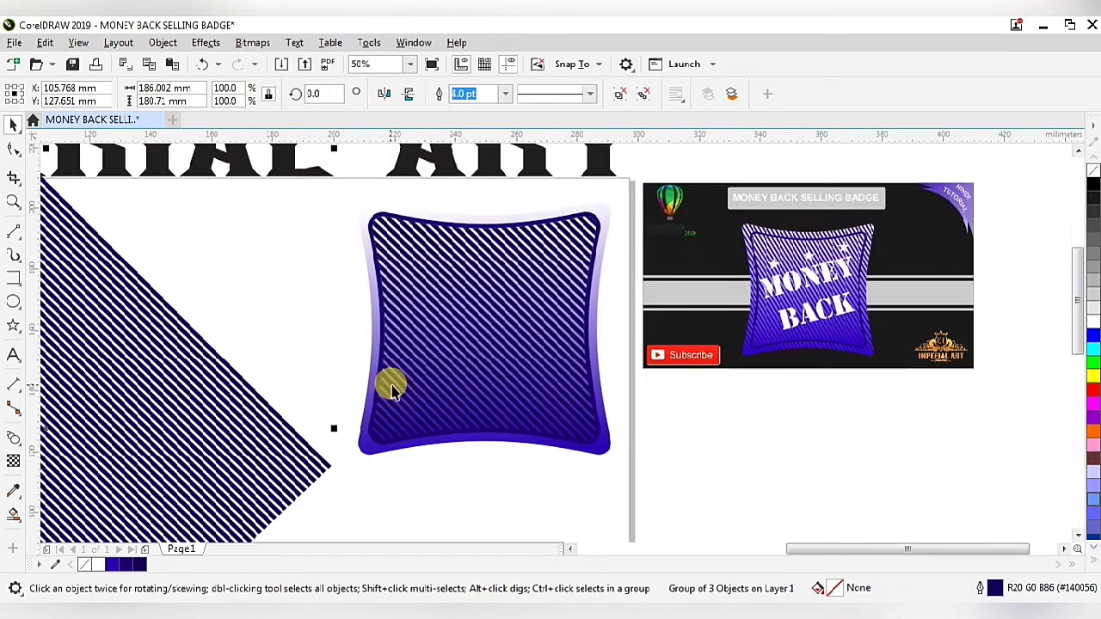
{"action": "right_click", "coordinate": [196, 423]}
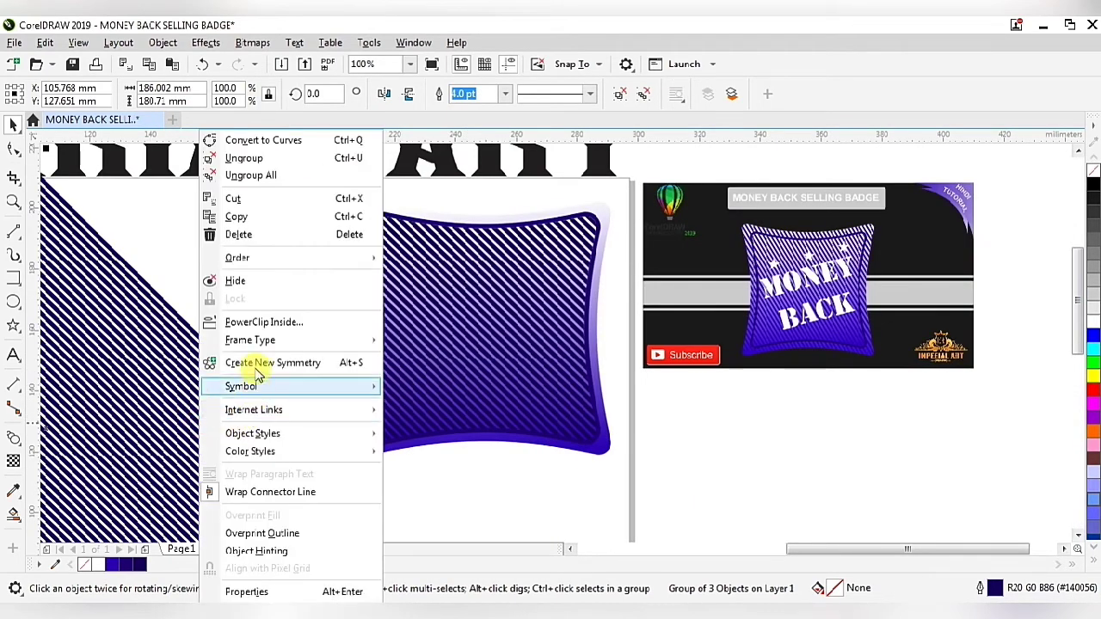
{"action": "left_click", "coordinate": [253, 321]}
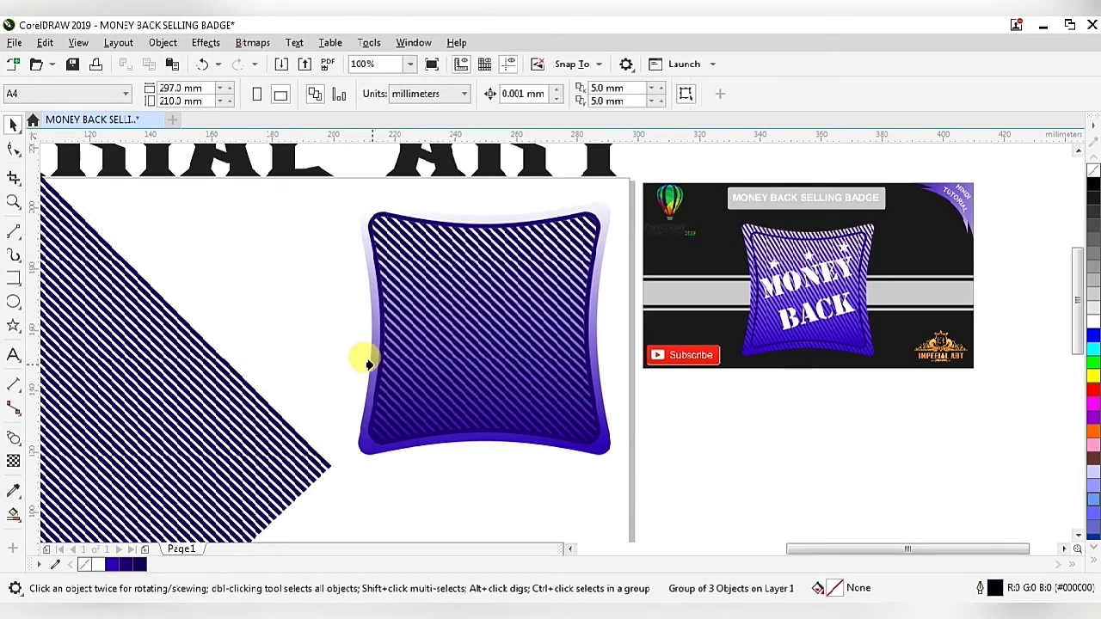
{"action": "left_click", "coordinate": [370, 362]}
{"action": "left_click", "coordinate": [290, 381]}
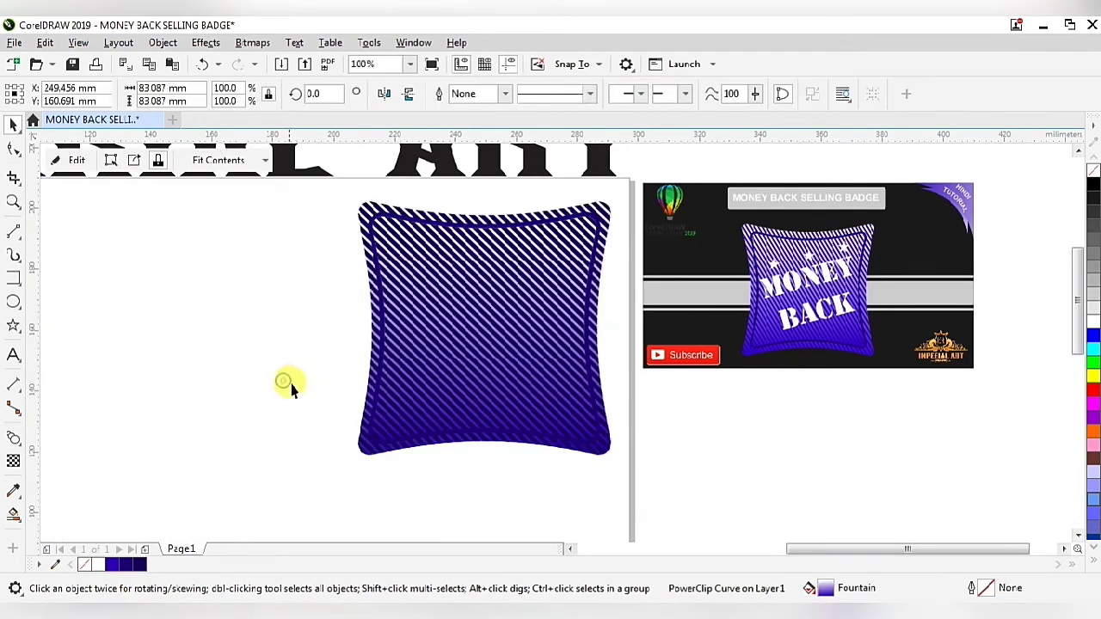
- Select both striped badge shapes and move them near the page's middle, centred at about X 156 mm, Y 110 mm
{"action": "scroll", "coordinate": [342, 385], "scroll_direction": "down", "scroll_amount": 2}
{"action": "left_click_drag", "start_coordinate": [267, 454], "coordinate": [422, 337]}
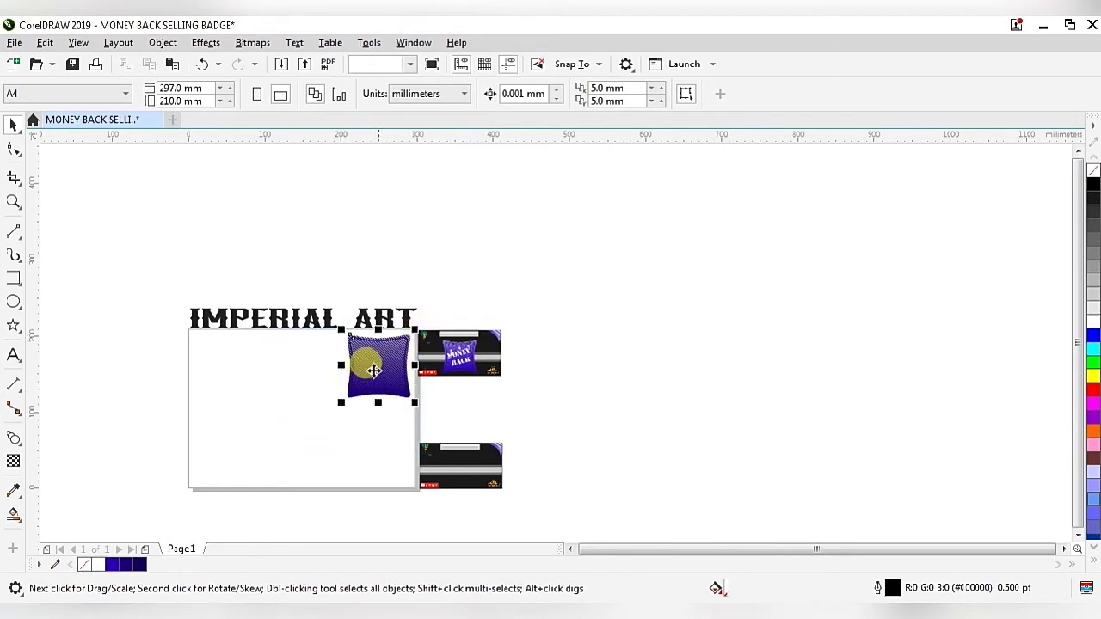
{"action": "left_click_drag", "start_coordinate": [374, 366], "coordinate": [303, 404]}
{"action": "scroll", "coordinate": [400, 408], "scroll_direction": "down", "scroll_amount": 2}
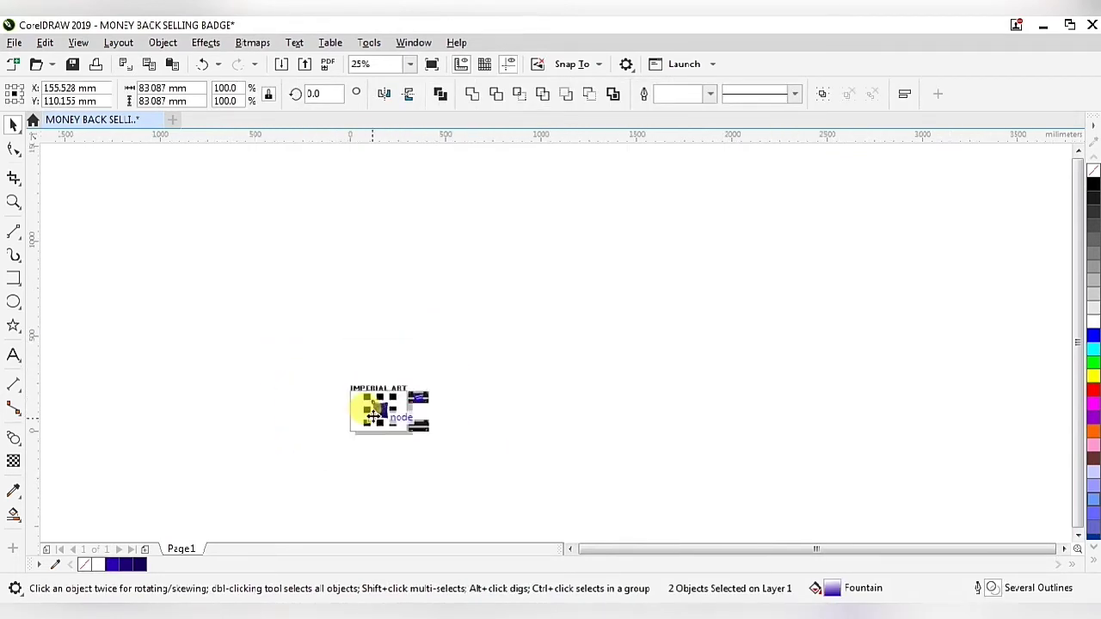
{"action": "scroll", "coordinate": [375, 417], "scroll_direction": "up", "scroll_amount": 5}
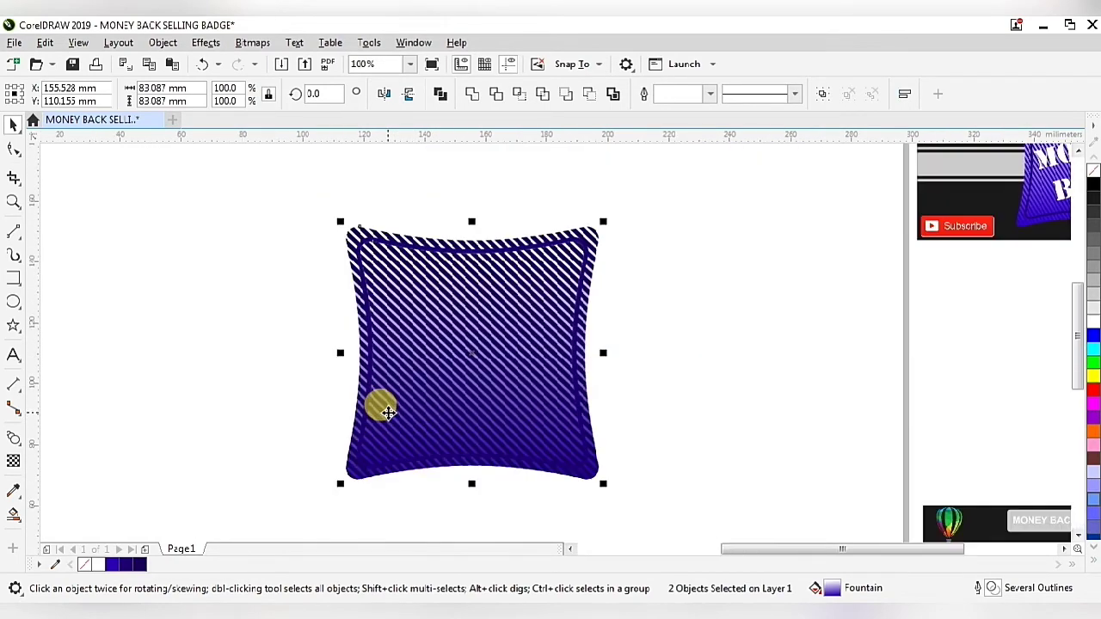
{"action": "scroll", "coordinate": [383, 413], "scroll_direction": "down", "scroll_amount": 2}
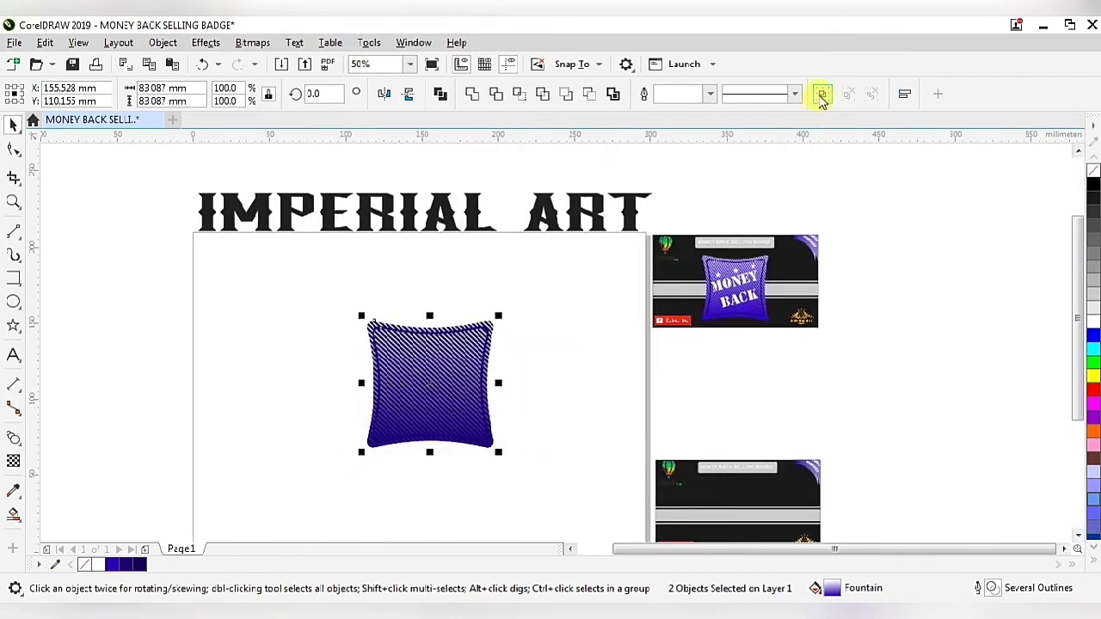
{"action": "left_click", "coordinate": [594, 344]}
{"action": "scroll", "coordinate": [467, 330], "scroll_direction": "down", "scroll_amount": 1}
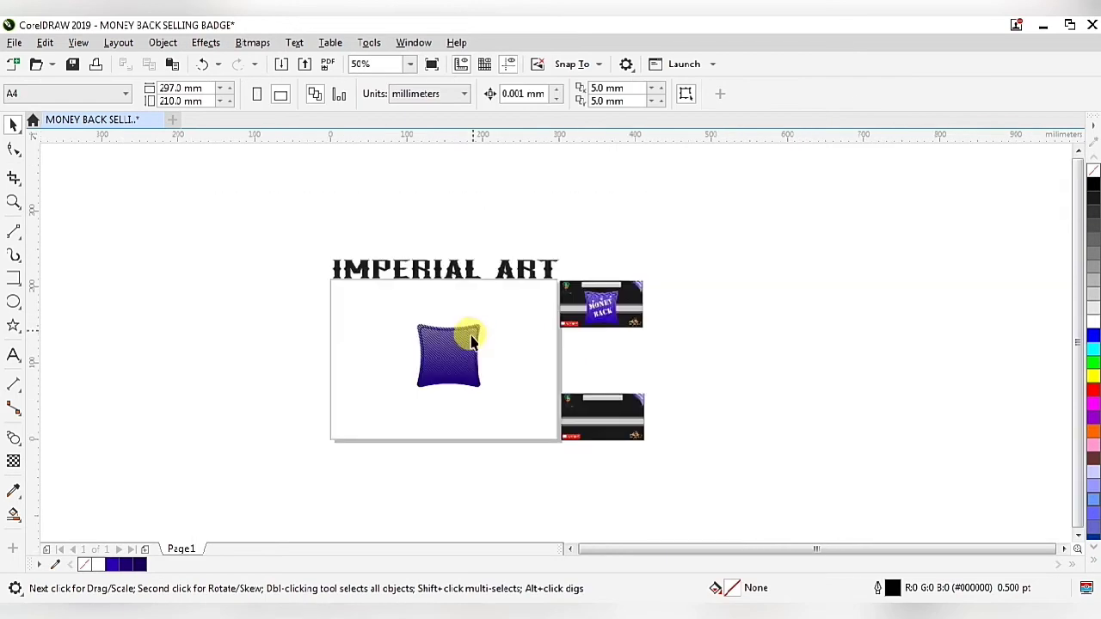
- Add the artistic text MONEY BACK on two lines below the badge
{"action": "left_click", "coordinate": [13, 355]}
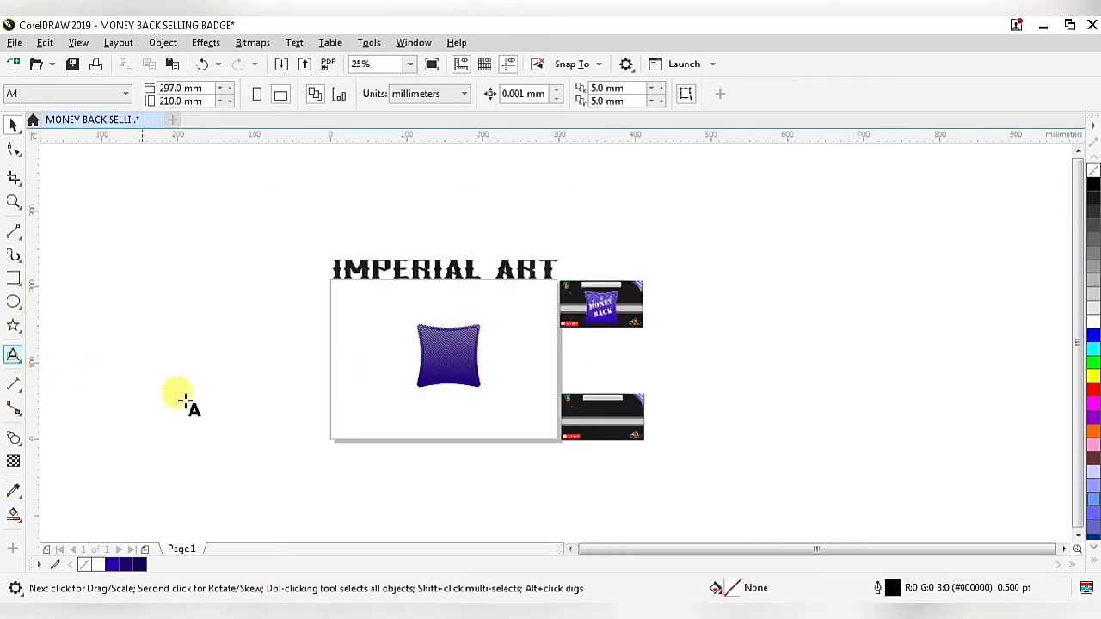
{"action": "left_click", "coordinate": [386, 407]}
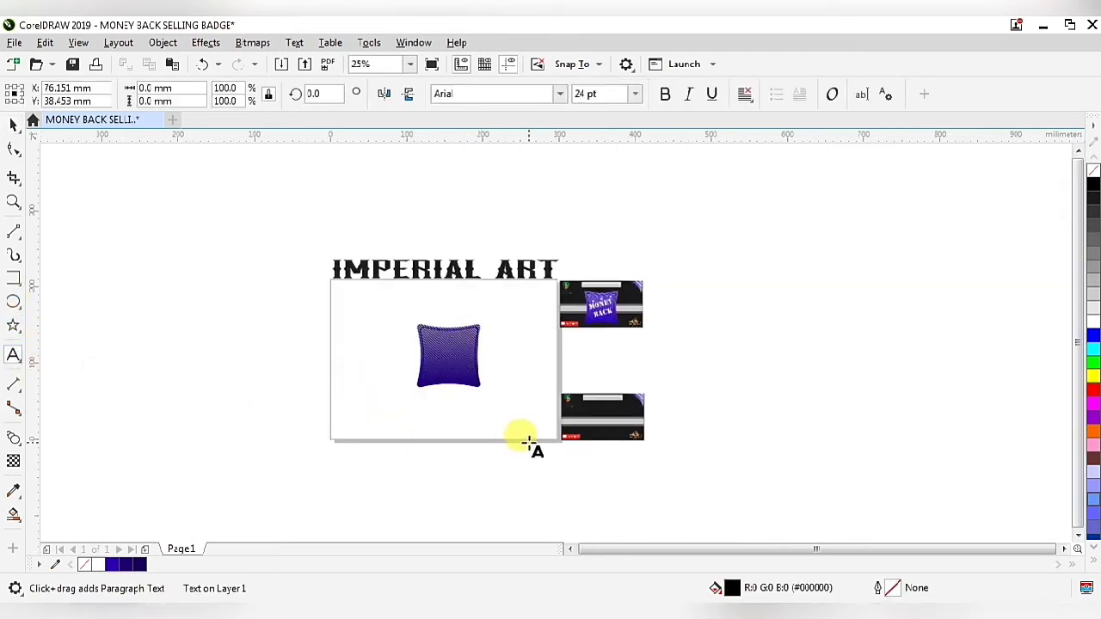
{"action": "type", "text": "MONEY"}
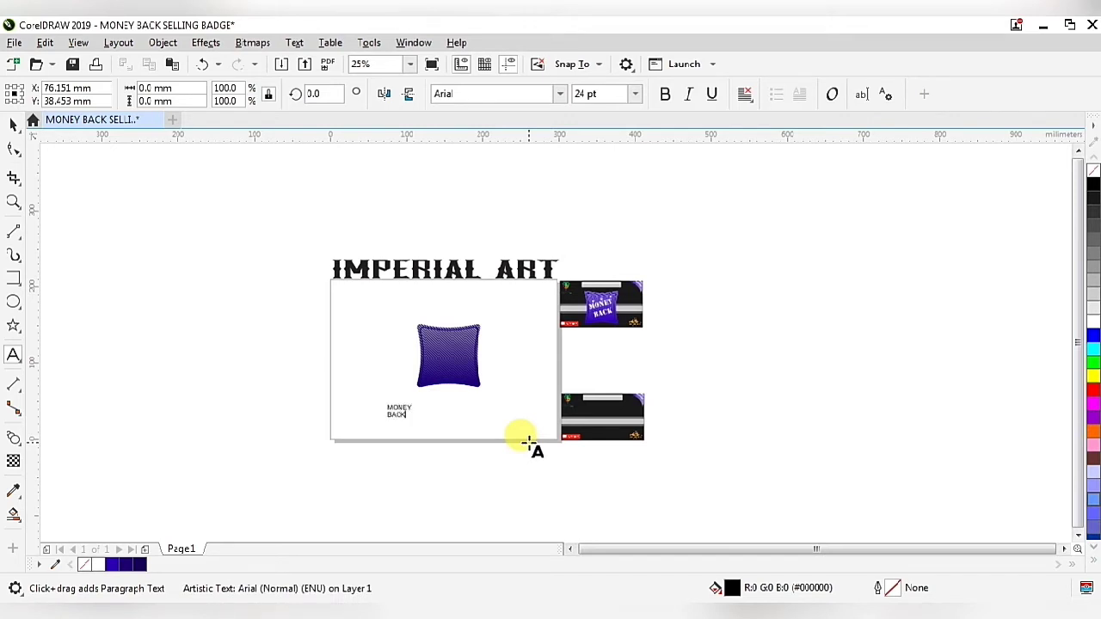
- Centre-align the two lines of the MONEY BACK text
{"action": "scroll", "coordinate": [361, 393], "scroll_direction": "up", "scroll_amount": 2}
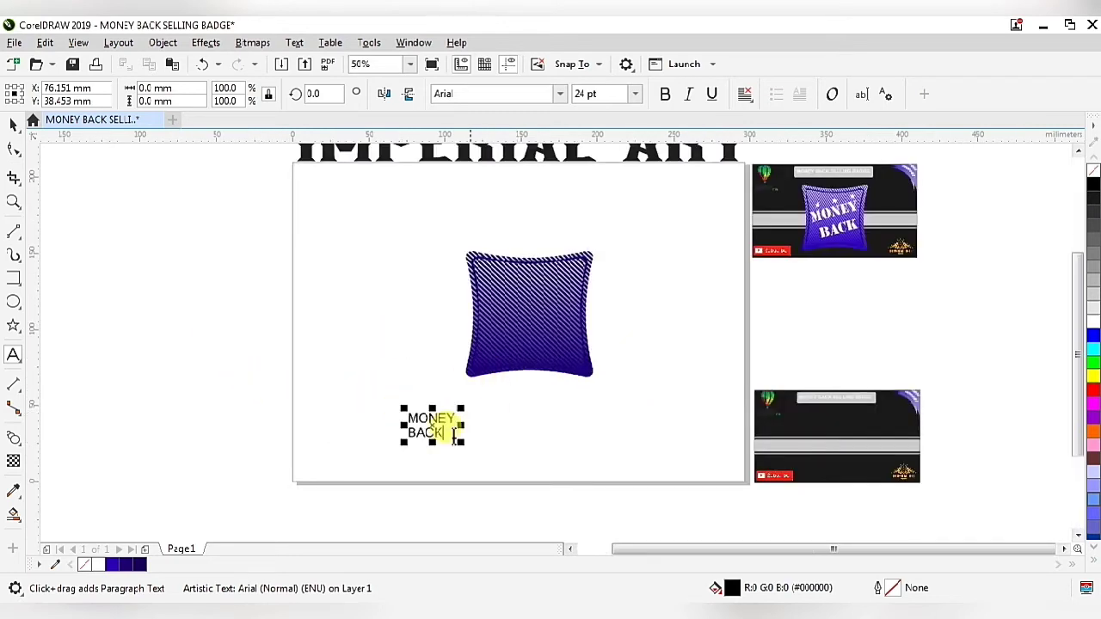
{"action": "scroll", "coordinate": [412, 422], "scroll_direction": "up", "scroll_amount": 2}
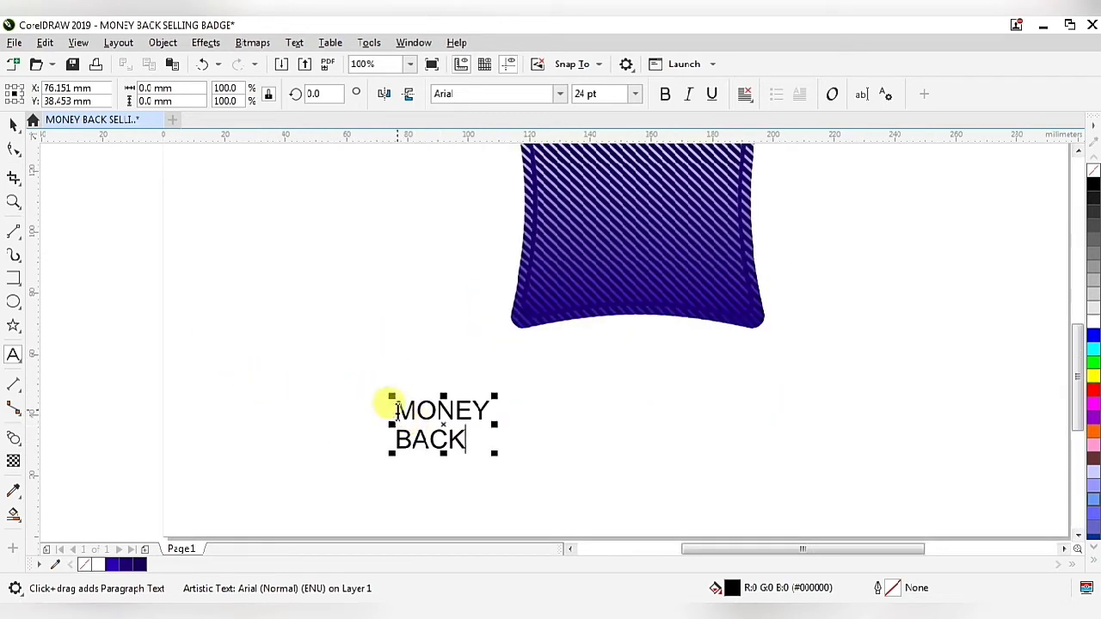
{"action": "left_click_drag", "start_coordinate": [391, 404], "coordinate": [471, 442]}
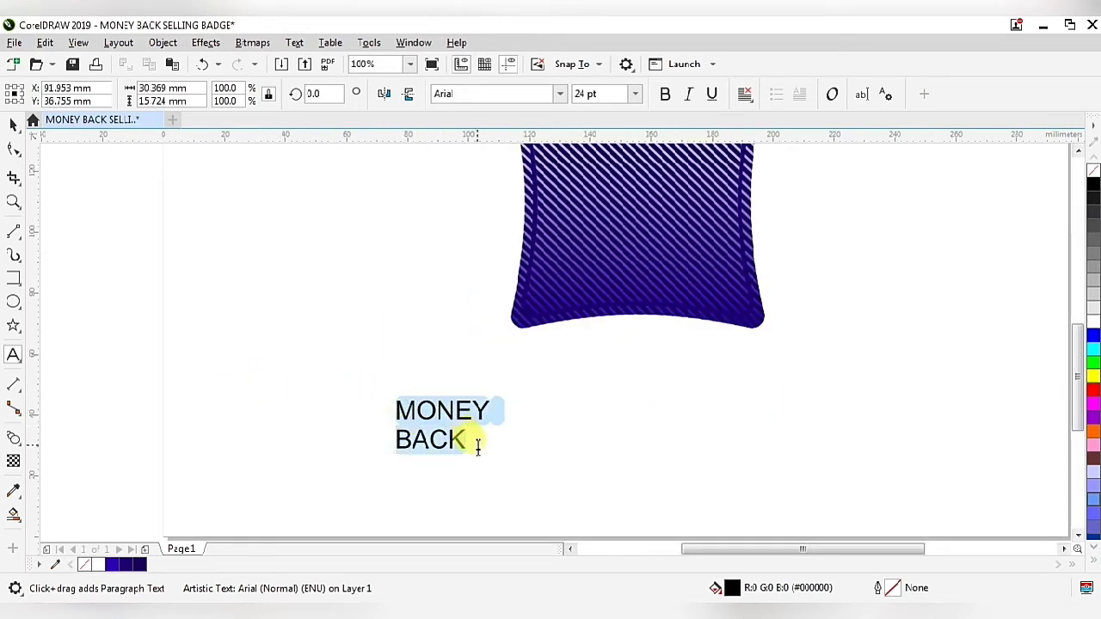
{"action": "left_click", "coordinate": [744, 95]}
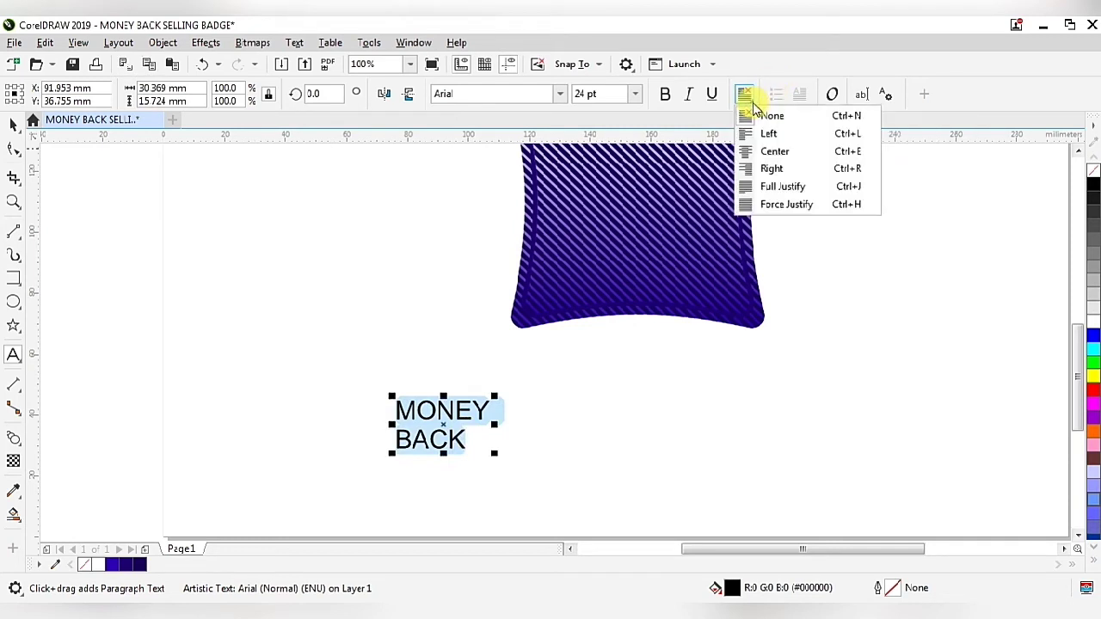
{"action": "left_click", "coordinate": [767, 152]}
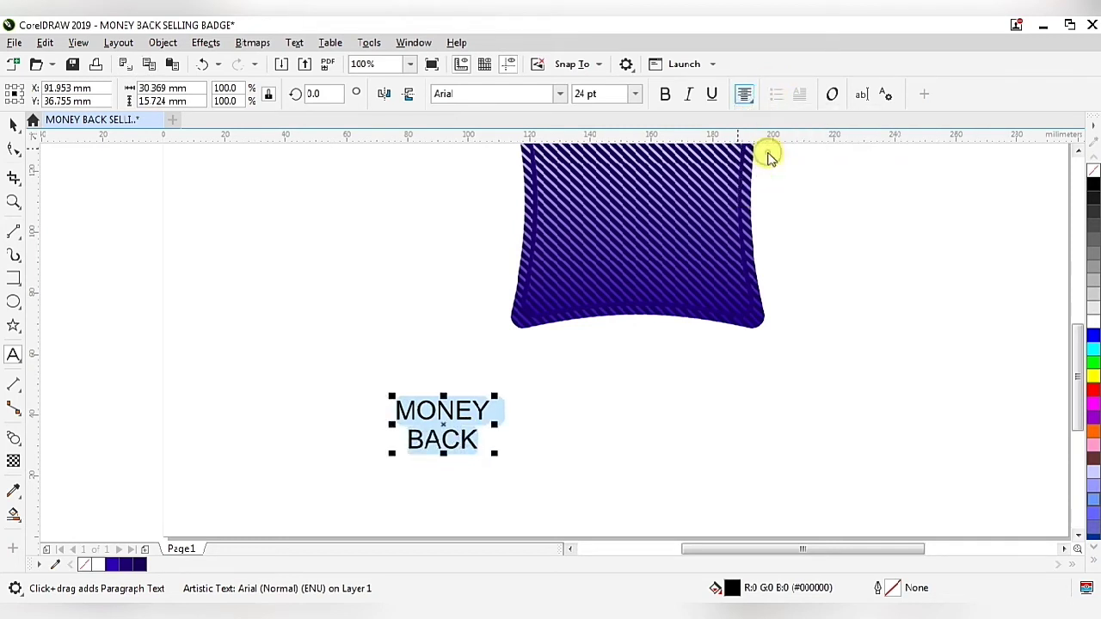
{"action": "left_click", "coordinate": [12, 127]}
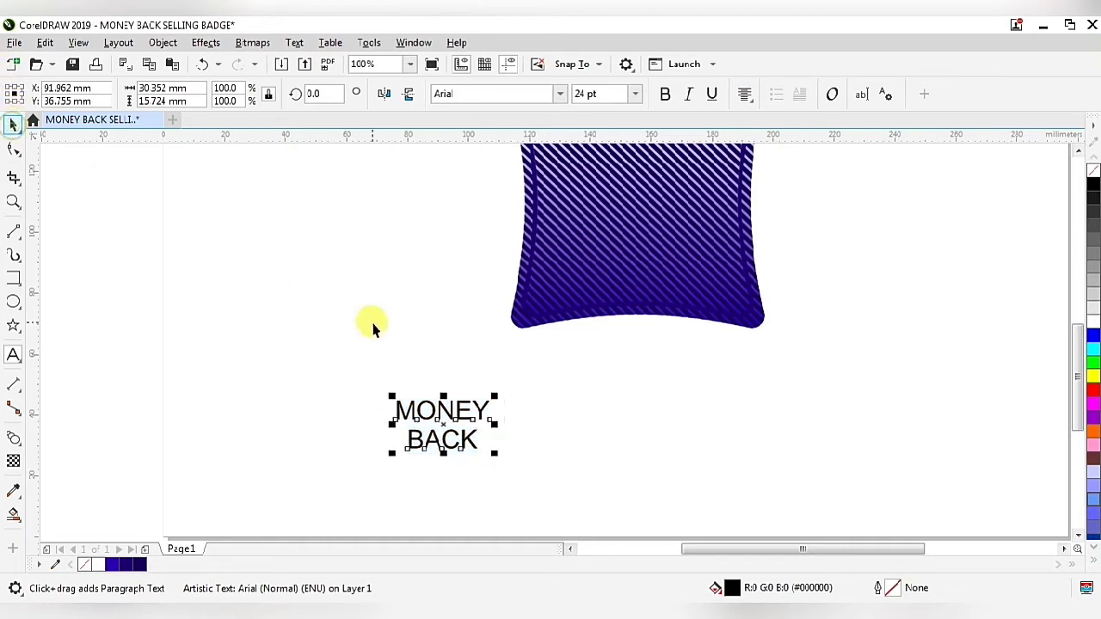
- Enlarge the MONEY BACK text to about 60 mm wide and move it beside the badge, at about X 39 mm, Y 107 mm
{"action": "scroll", "coordinate": [393, 430], "scroll_direction": "down", "scroll_amount": 1}
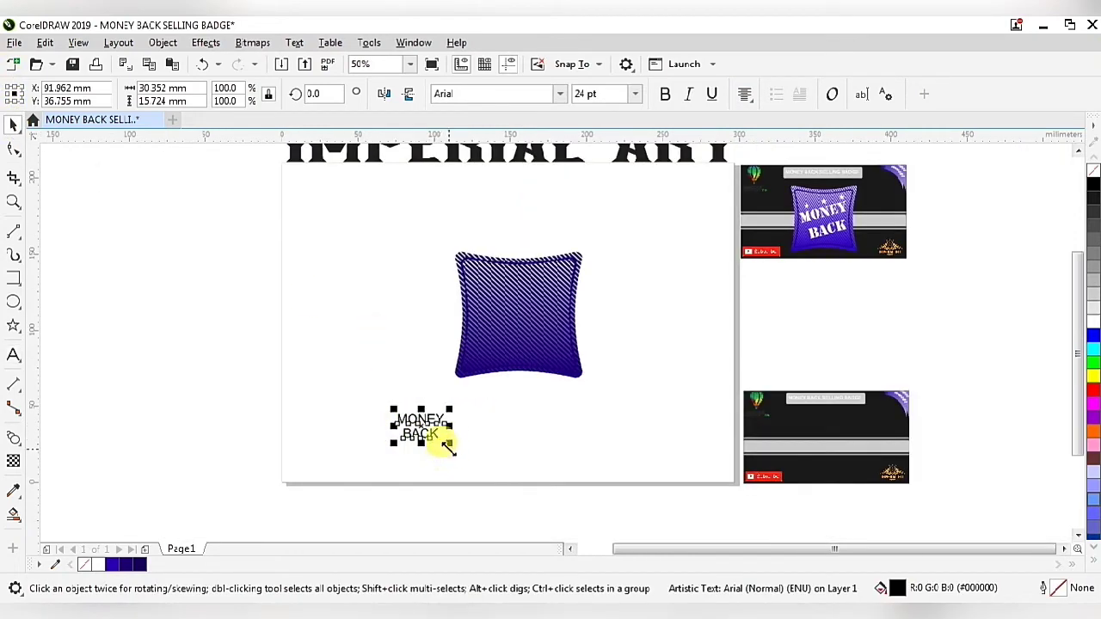
{"action": "left_click_drag", "start_coordinate": [449, 448], "coordinate": [472, 455]}
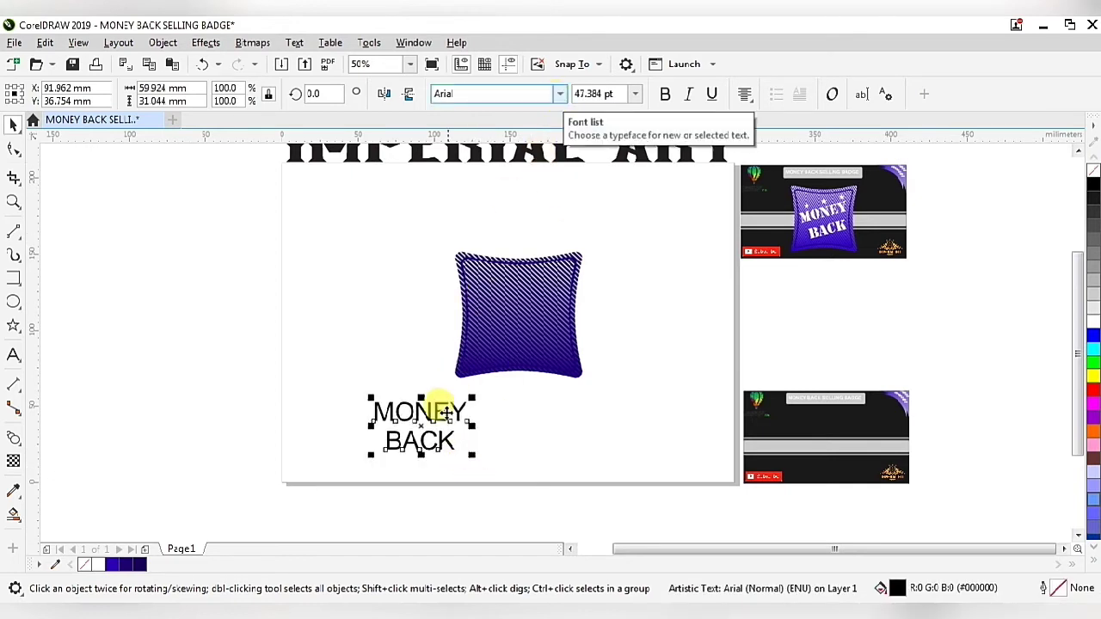
{"action": "key", "text": "Delete"}
{"action": "left_click", "coordinate": [341, 320]}
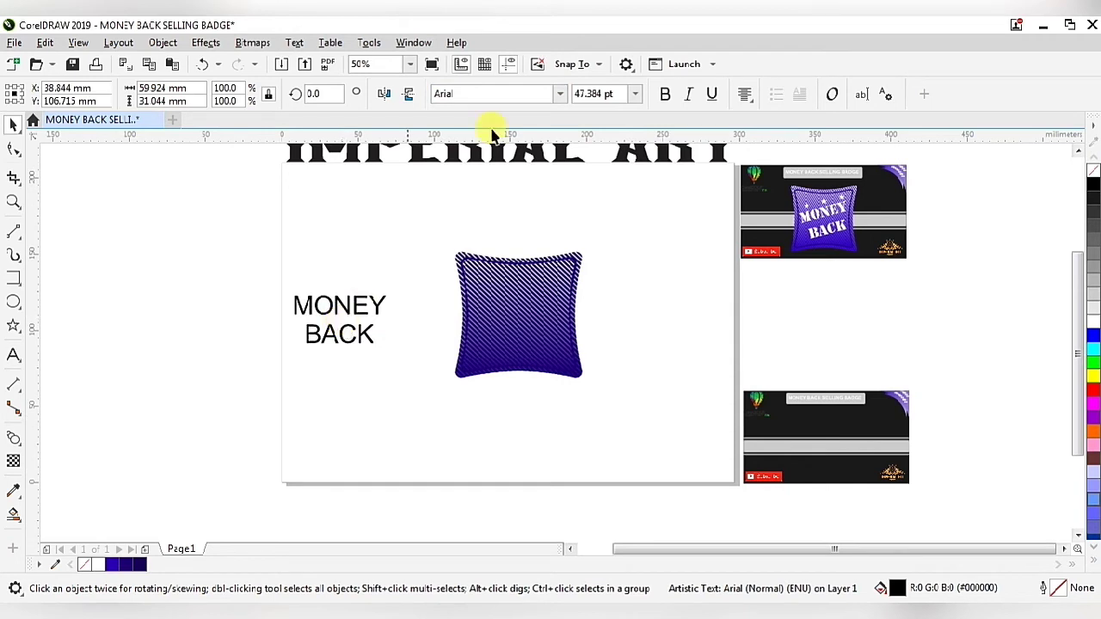
- Set the font of the MONEY BACK text to Stencil
{"action": "left_click", "coordinate": [564, 96]}
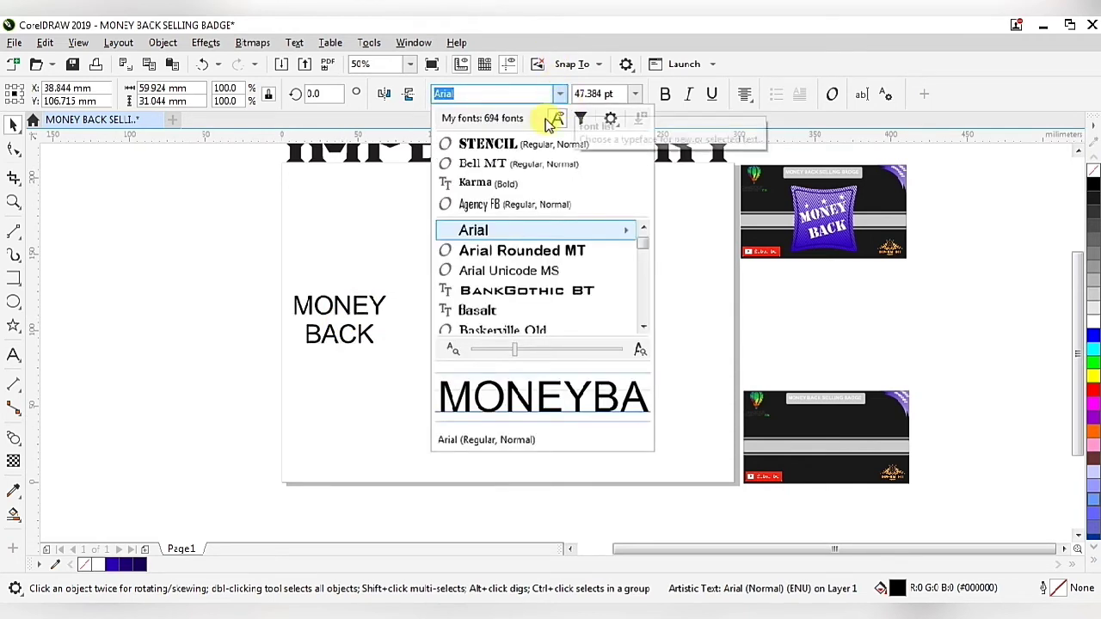
{"action": "left_click", "coordinate": [503, 145]}
{"action": "left_click", "coordinate": [348, 325]}
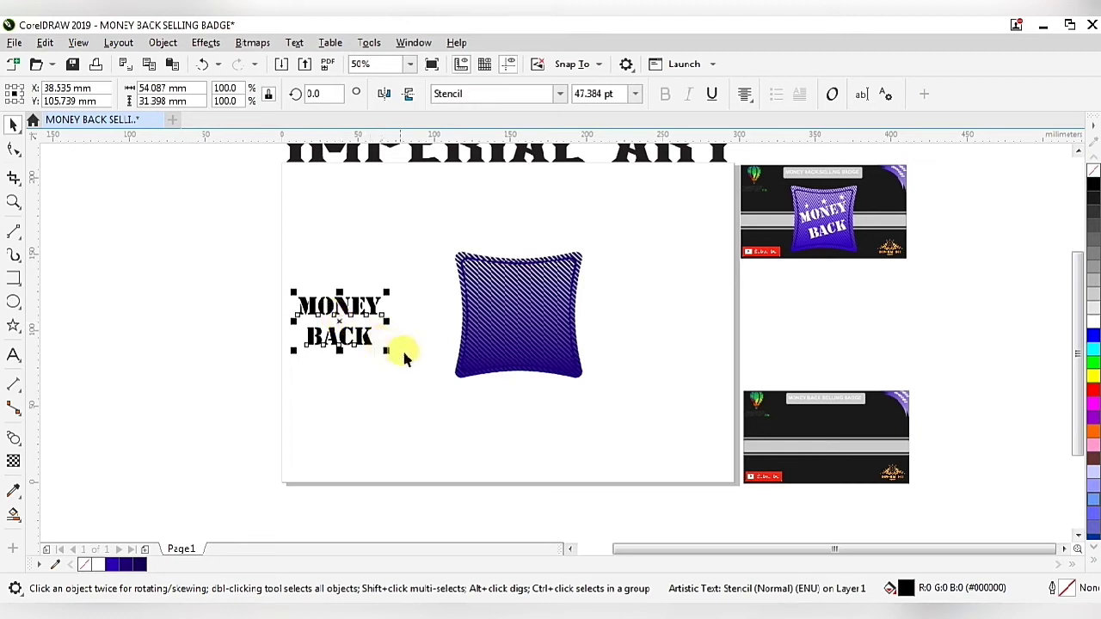
- Move the text closer to the badge, enlarge it to about 58 mm wide and rotate it about 36 degrees counterclockwise
{"action": "mouse_move", "coordinate": [342, 319]}
{"action": "left_mouse_down"}
{"action": "mouse_move", "coordinate": [521, 316]}
{"action": "mouse_move", "coordinate": [364, 322]}
{"action": "left_mouse_up"}
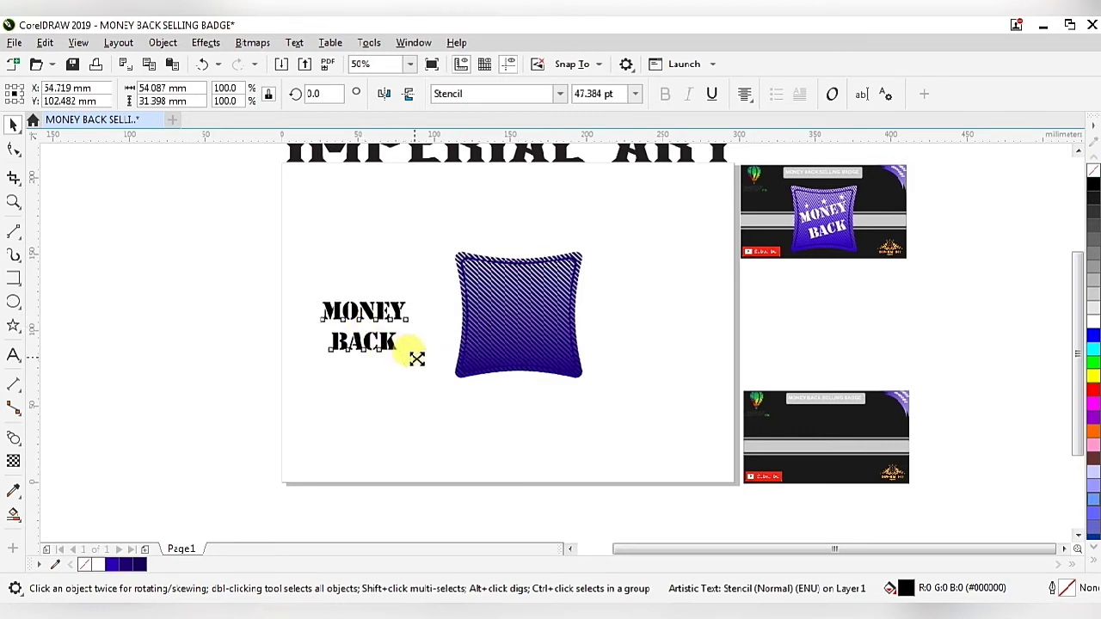
{"action": "left_click_drag", "start_coordinate": [416, 358], "coordinate": [413, 356]}
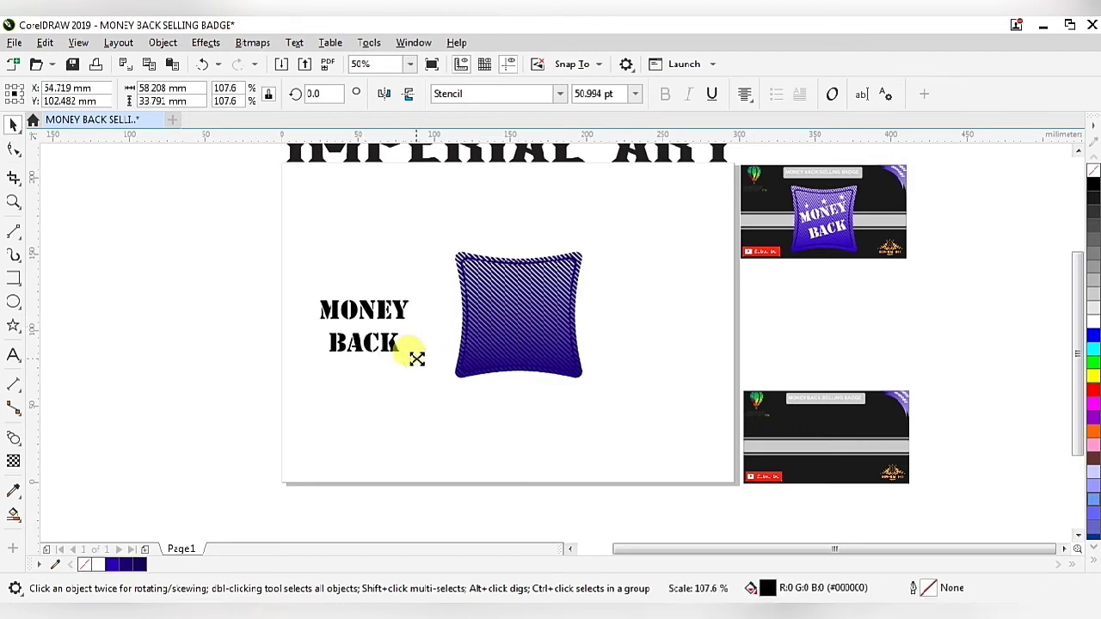
{"action": "left_click", "coordinate": [361, 322]}
{"action": "left_click_drag", "start_coordinate": [310, 290], "coordinate": [304, 331]}
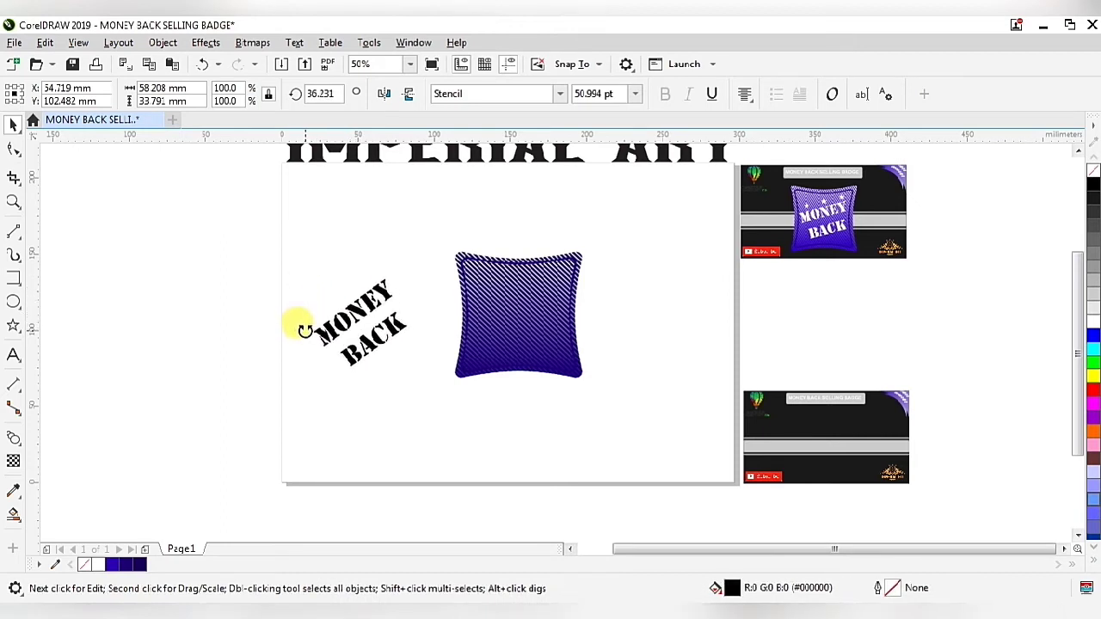
{"action": "left_click", "coordinate": [402, 385]}
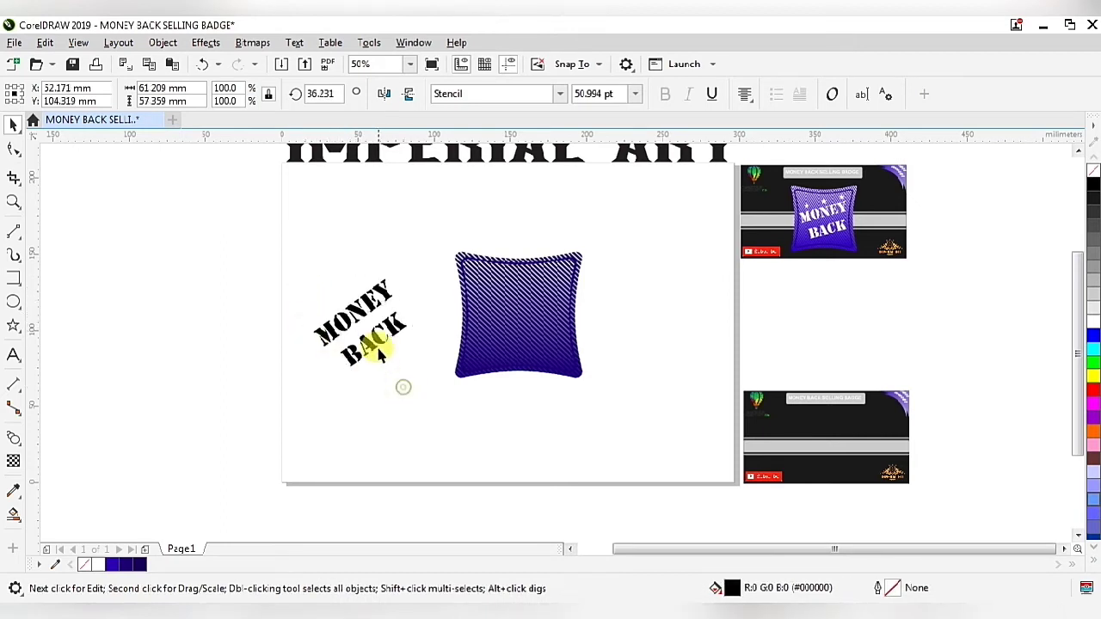
- Place the MONEY BACK text on the centre of the badge and reduce its rotation to about 33 degrees
{"action": "left_click_drag", "start_coordinate": [378, 346], "coordinate": [522, 325]}
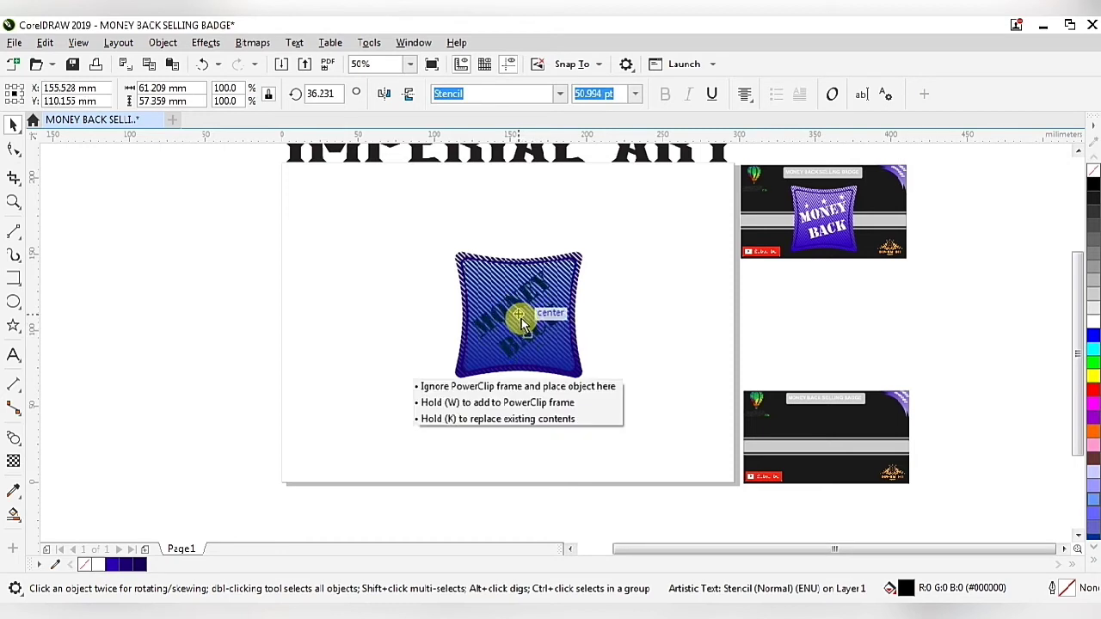
{"action": "left_click_drag", "start_coordinate": [522, 322], "coordinate": [521, 316]}
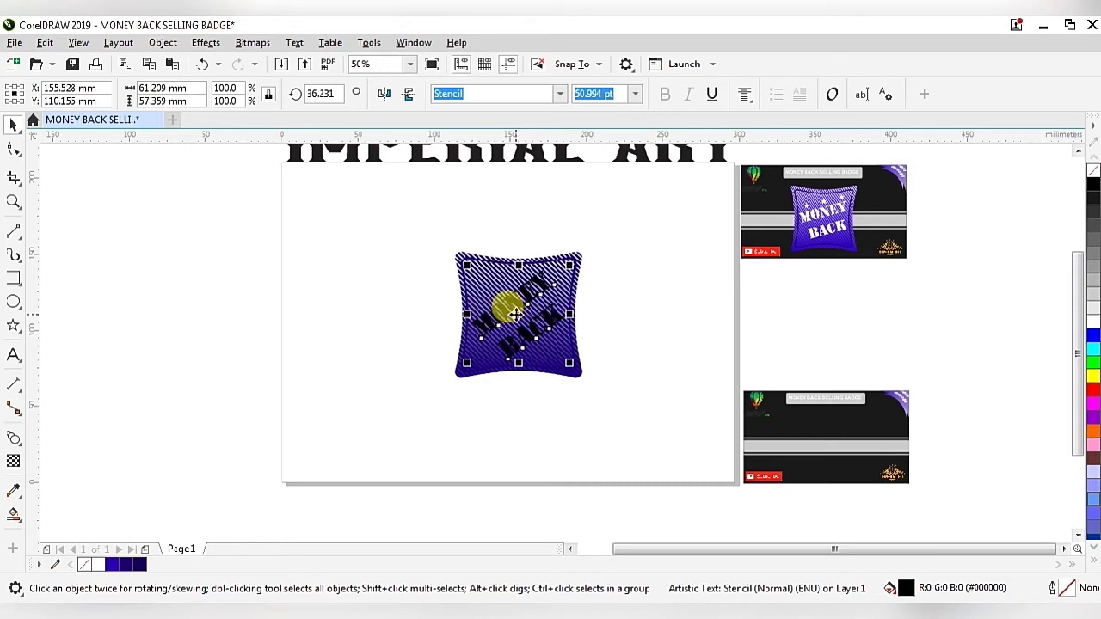
{"action": "left_click", "coordinate": [514, 314]}
{"action": "left_click_drag", "start_coordinate": [572, 367], "coordinate": [564, 363]}
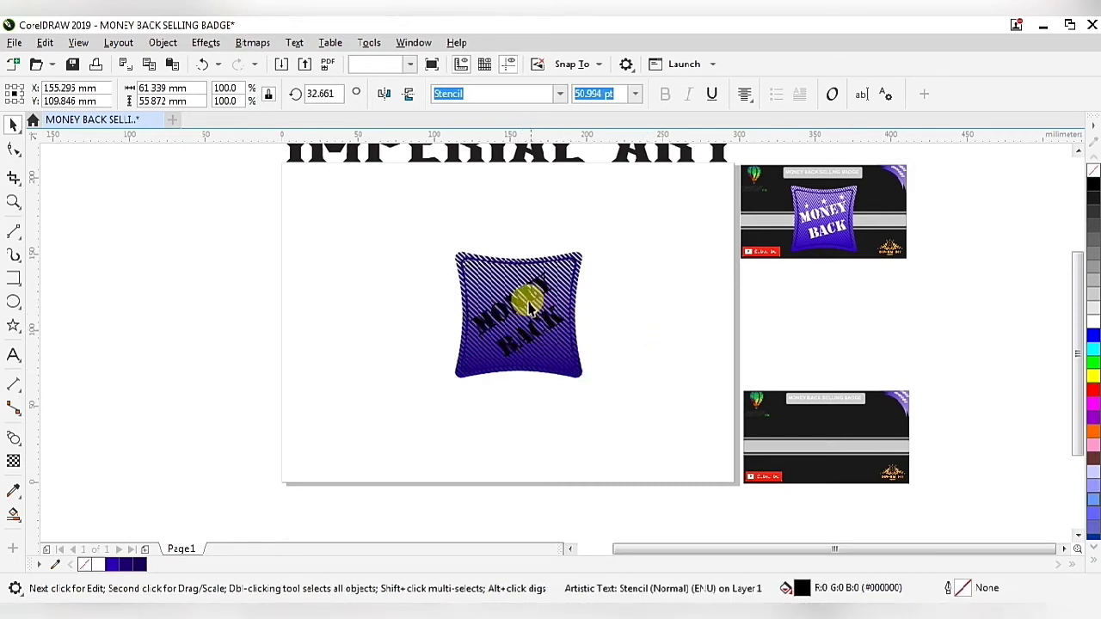
- Reposition the MONEY BACK text on the badge to about X 155.5 mm, Y 110.2 mm and fill it white
{"action": "left_click", "coordinate": [499, 316]}
{"action": "left_click", "coordinate": [511, 319]}
{"action": "scroll", "coordinate": [516, 325], "scroll_direction": "up", "scroll_amount": 1}
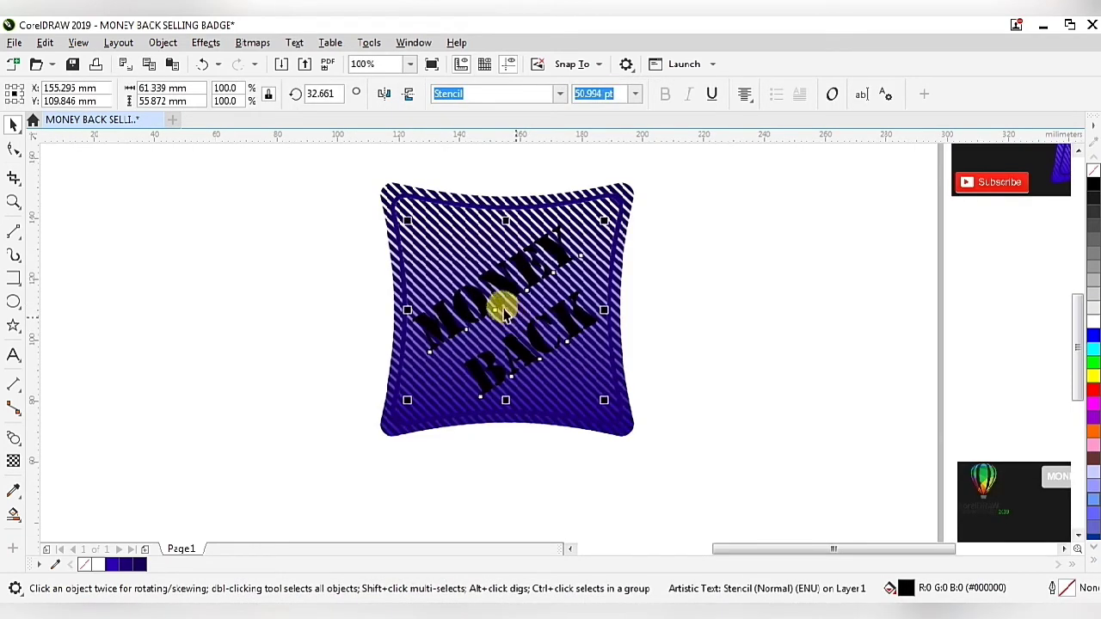
{"action": "left_click_drag", "start_coordinate": [503, 308], "coordinate": [507, 316]}
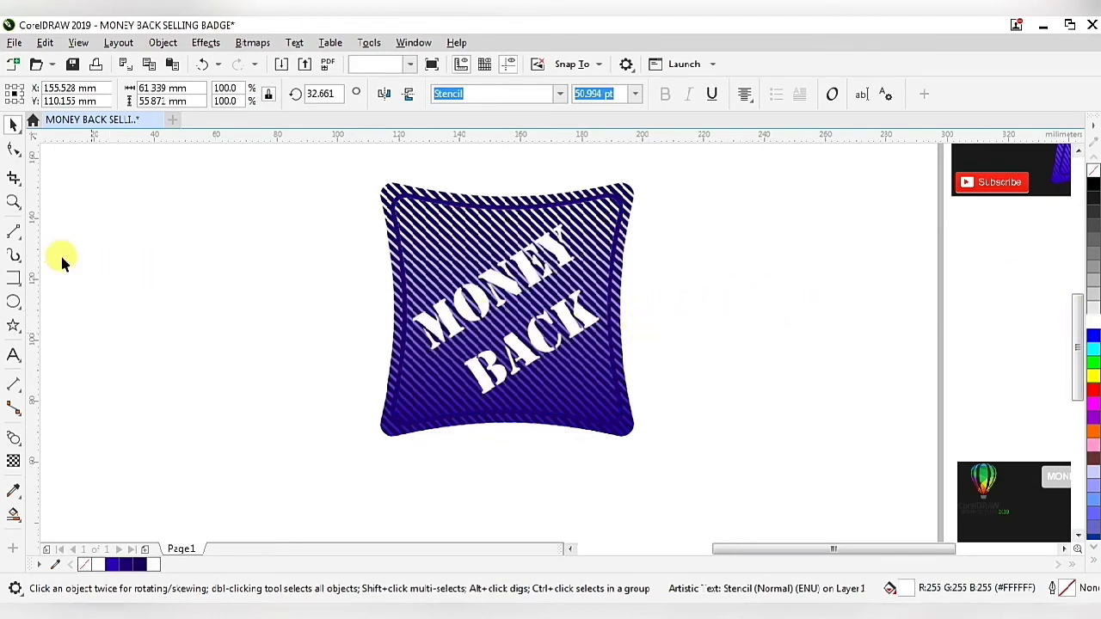
{"action": "key", "text": "Escape"}
- Draw a five-pointed star about 9 mm wide beside the badge and sharpen its points to a sharpness of 60
{"action": "left_click", "coordinate": [15, 328]}
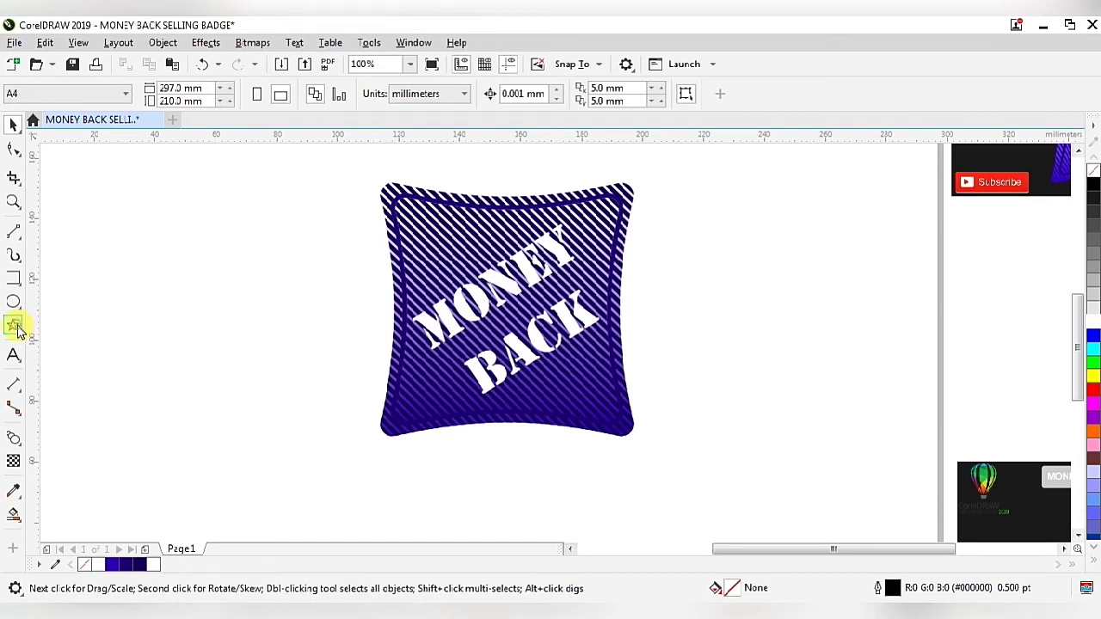
{"action": "left_click_drag", "start_coordinate": [162, 351], "coordinate": [170, 365]}
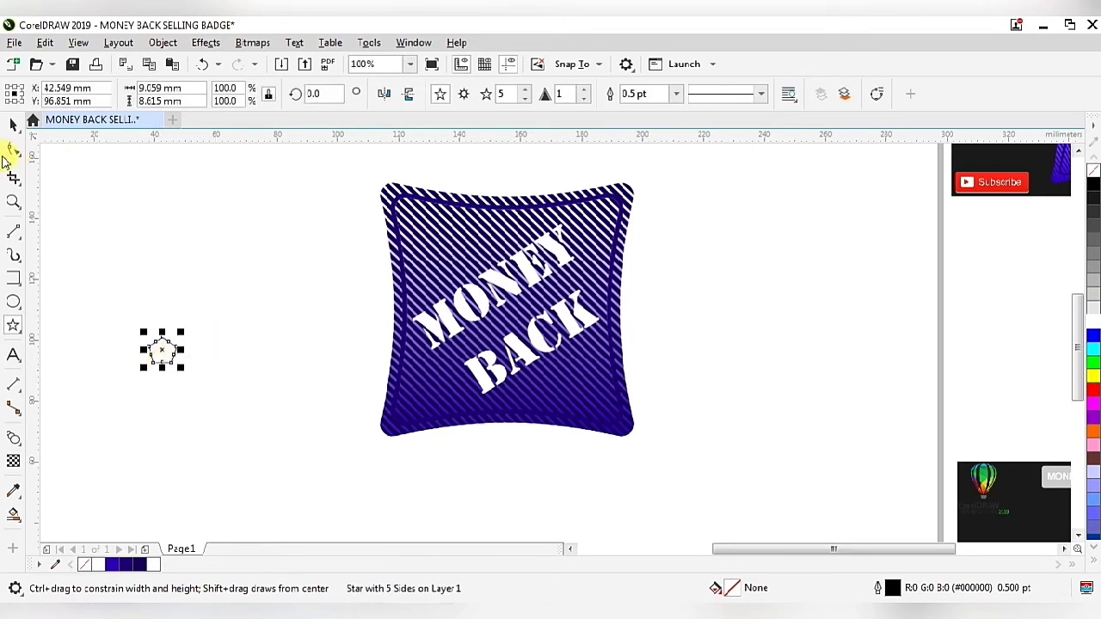
{"action": "left_click", "coordinate": [13, 152]}
{"action": "scroll", "coordinate": [155, 361], "scroll_direction": "up", "scroll_amount": 2}
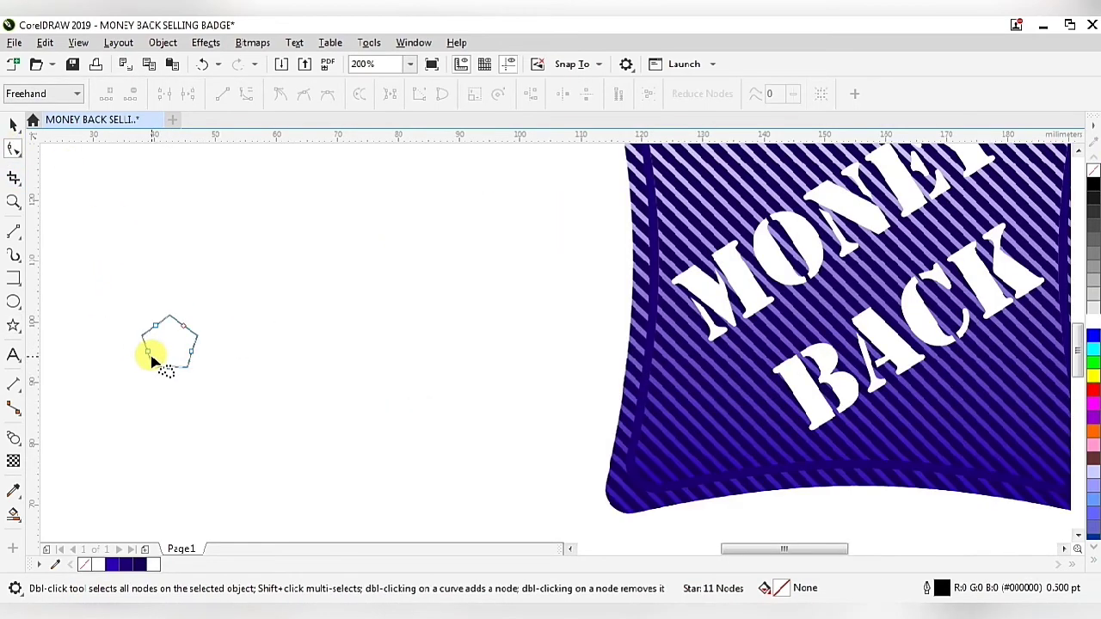
{"action": "left_click_drag", "start_coordinate": [148, 353], "coordinate": [162, 352]}
{"action": "left_click", "coordinate": [14, 127]}
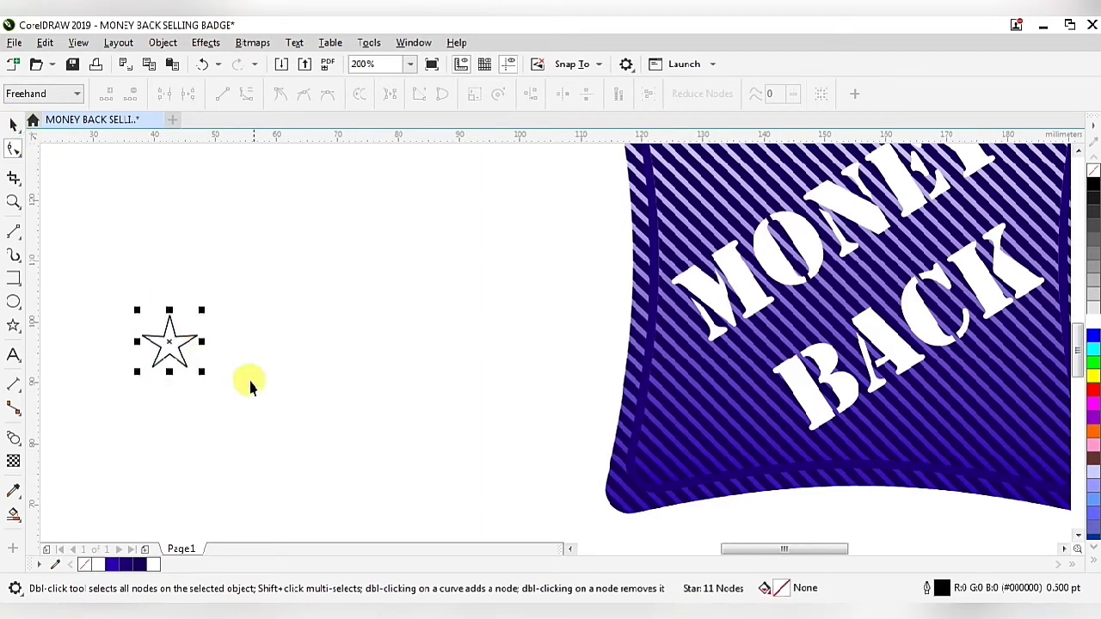
- Move the star onto the badge above the M of MONEY and shrink it to about 6.8 mm wide
{"action": "scroll", "coordinate": [194, 385], "scroll_direction": "down", "scroll_amount": 2}
{"action": "left_click_drag", "start_coordinate": [247, 362], "coordinate": [454, 301]}
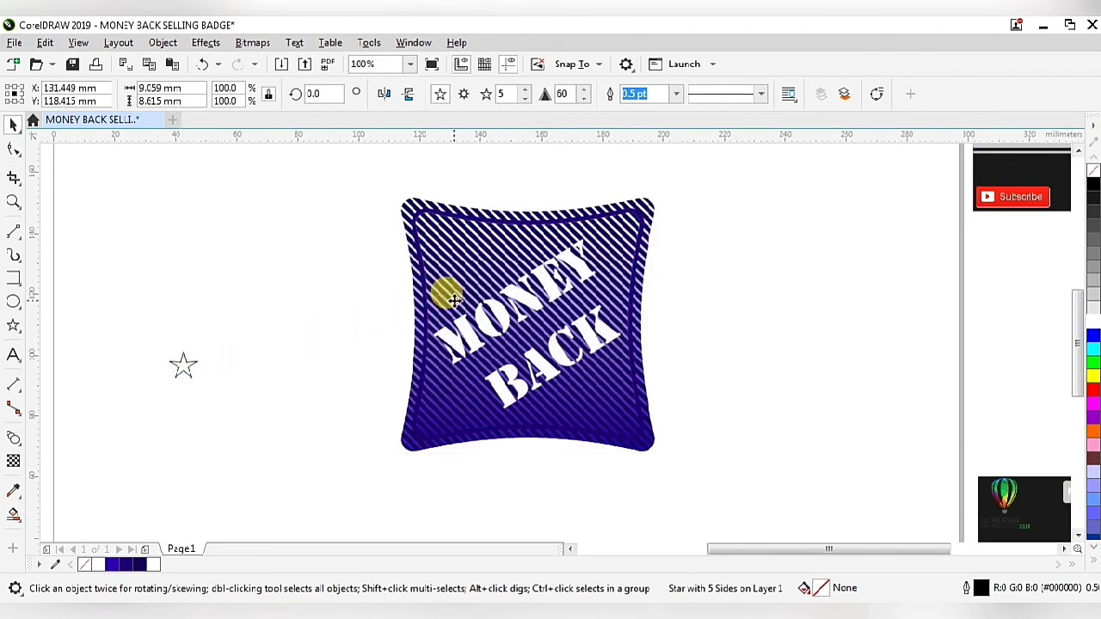
{"action": "scroll", "coordinate": [456, 301], "scroll_direction": "up", "scroll_amount": 4}
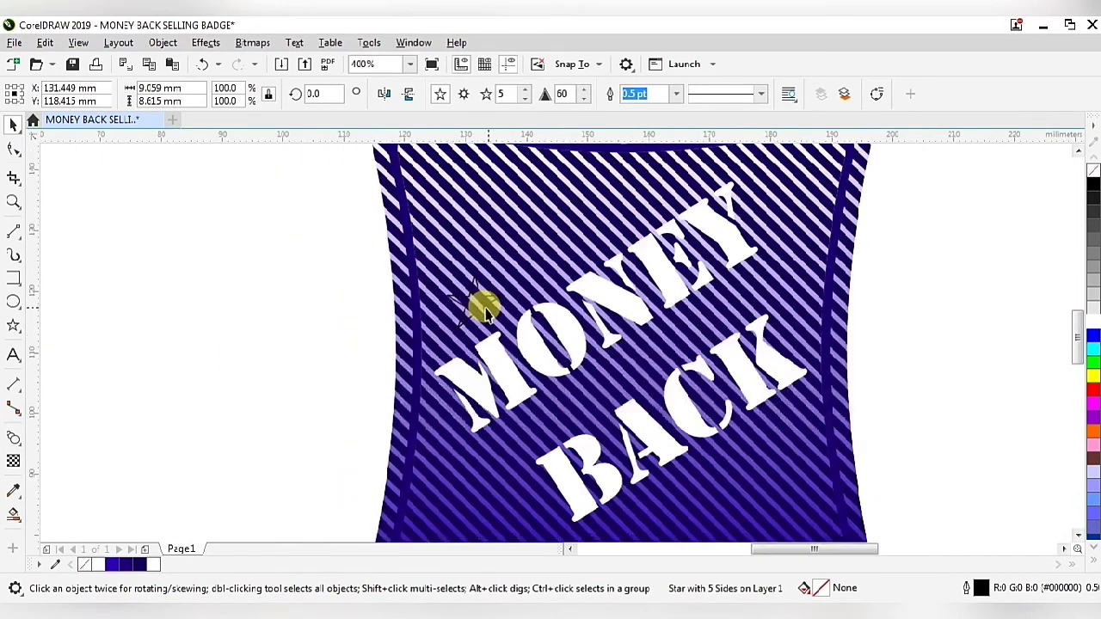
{"action": "scroll", "coordinate": [467, 319], "scroll_direction": "down", "scroll_amount": 2}
{"action": "left_click_drag", "start_coordinate": [394, 314], "coordinate": [455, 305]}
- Fill the star white and remove its outline
{"action": "scroll", "coordinate": [386, 304], "scroll_direction": "down", "scroll_amount": 2}
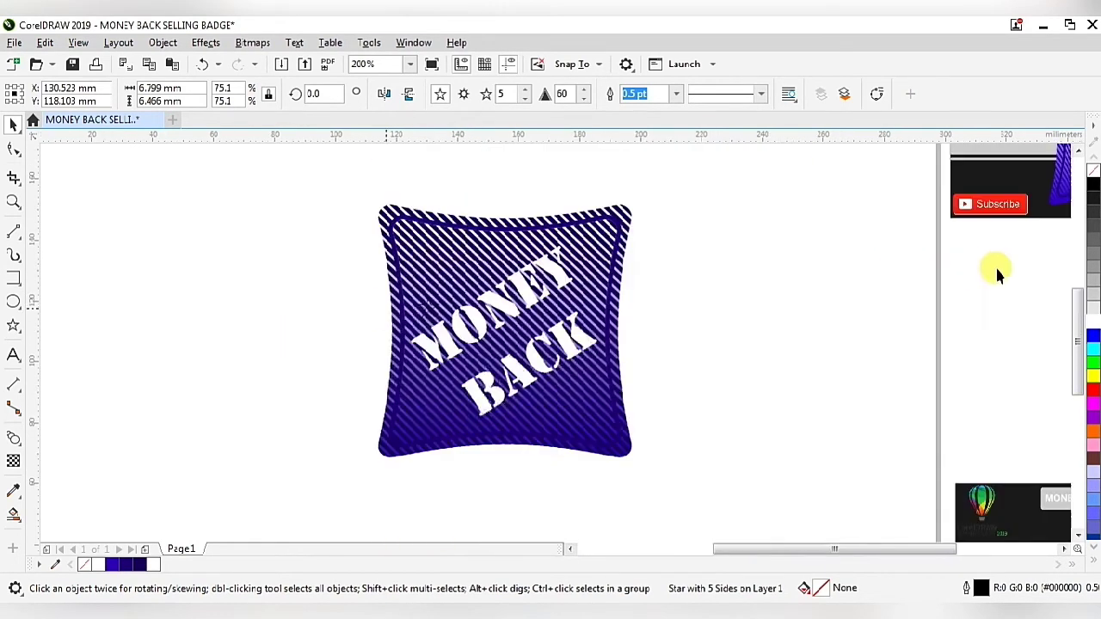
{"action": "left_click", "coordinate": [1093, 321]}
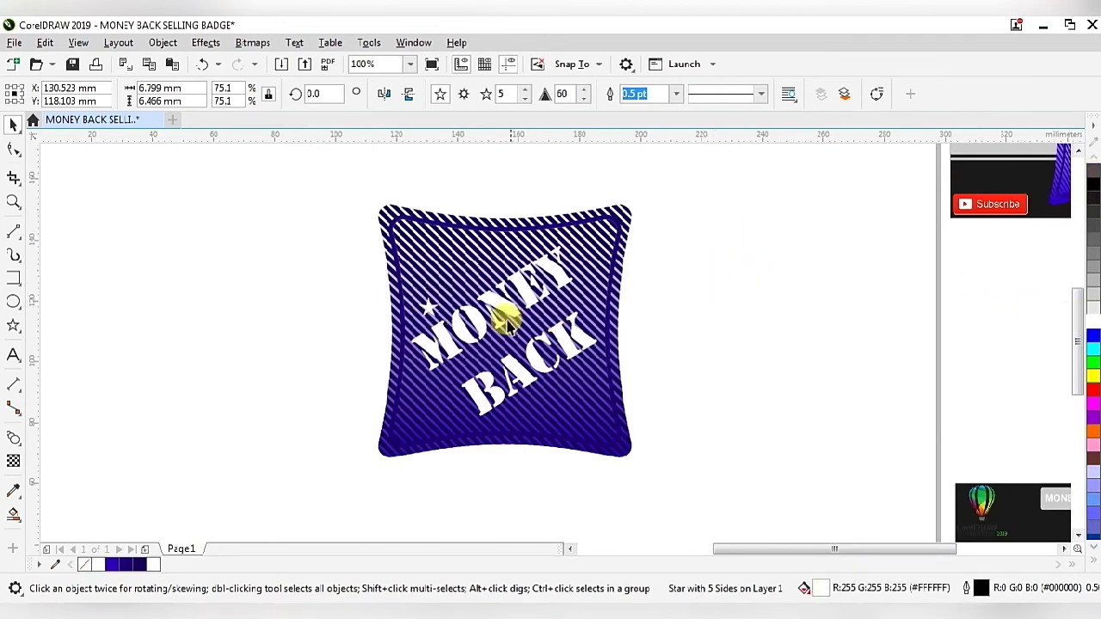
{"action": "scroll", "coordinate": [508, 325], "scroll_direction": "up", "scroll_amount": 2}
{"action": "key", "text": "Escape"}
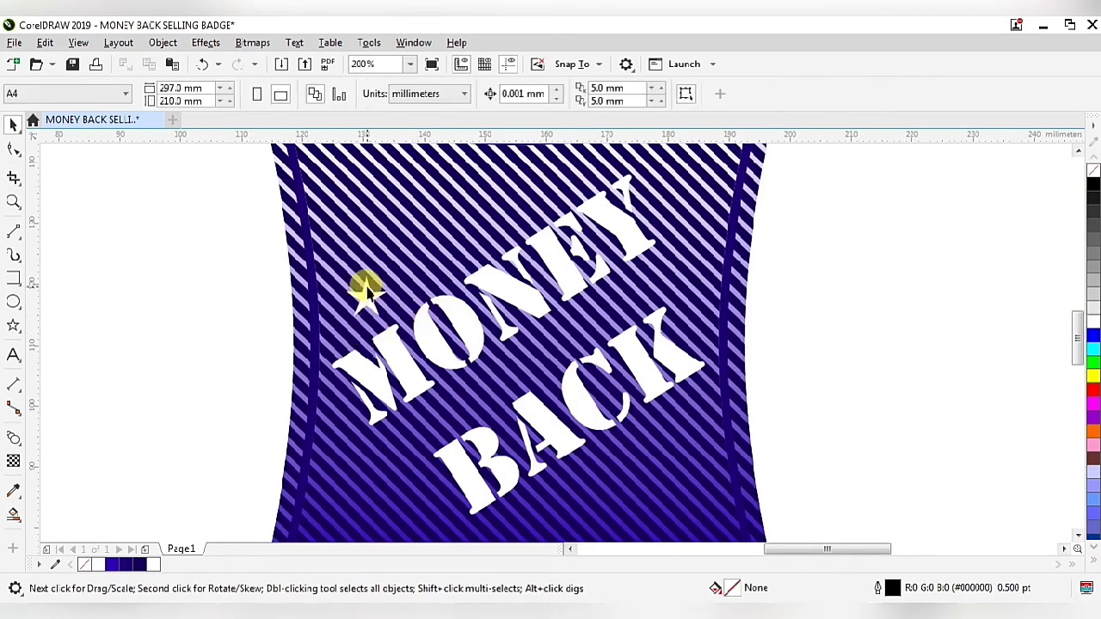
- Place a copy of the white star above the N of MONEY, at about X 150 mm, Y 130.5 mm
{"action": "left_click", "coordinate": [367, 293]}
{"action": "left_click_drag", "start_coordinate": [370, 296], "coordinate": [486, 230]}
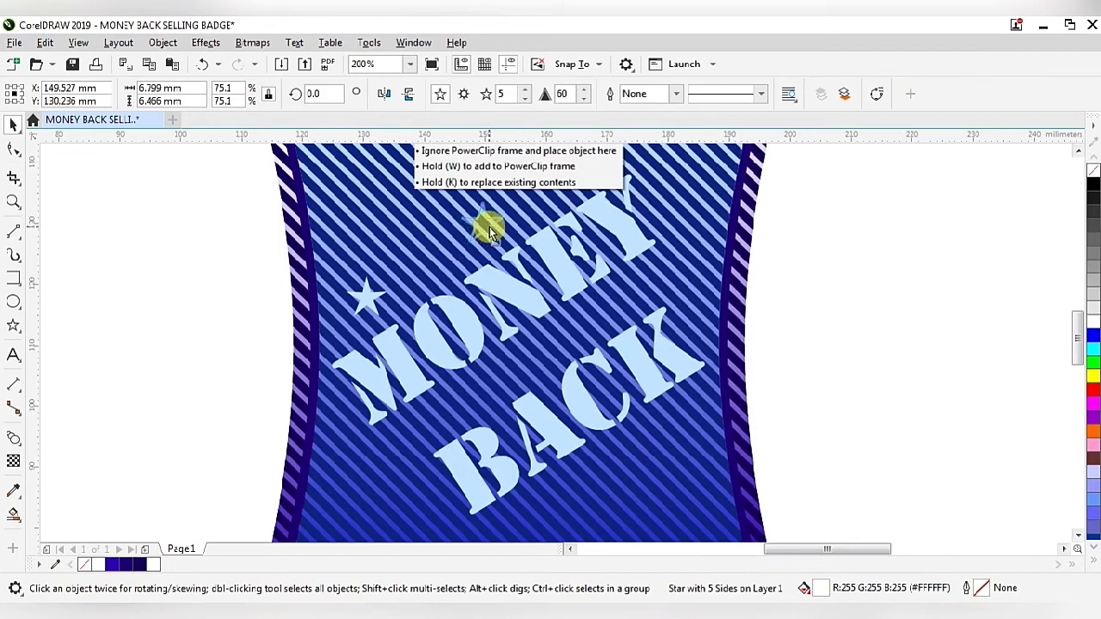
{"action": "left_click_drag", "start_coordinate": [488, 230], "coordinate": [486, 228]}
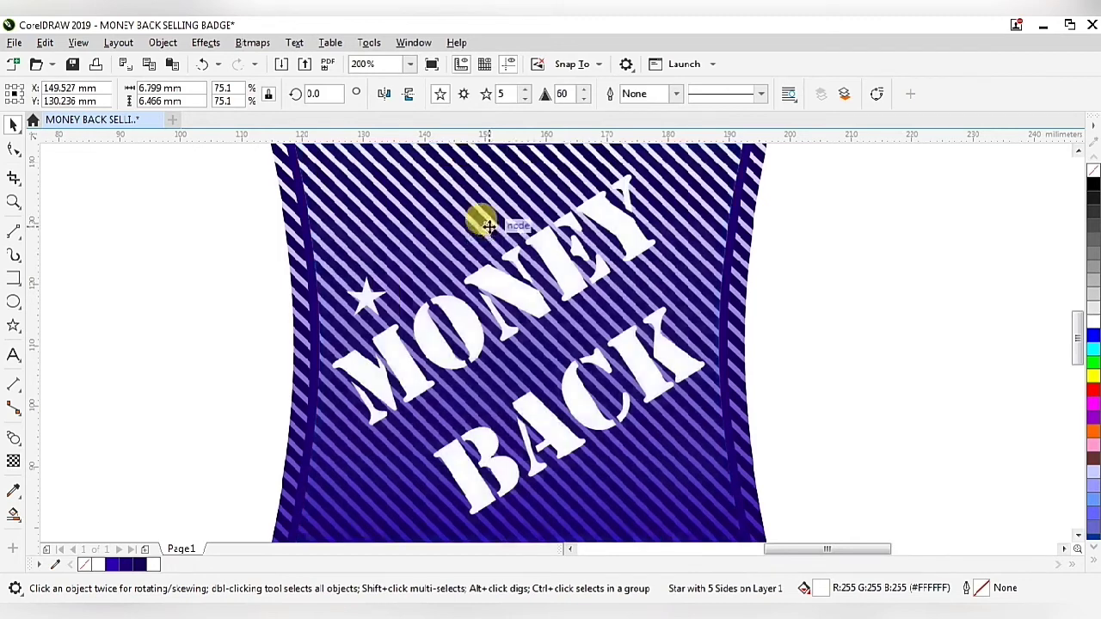
{"action": "left_click", "coordinate": [205, 66]}
{"action": "left_click_drag", "start_coordinate": [363, 289], "coordinate": [590, 157]}
{"action": "key", "text": "Escape"}
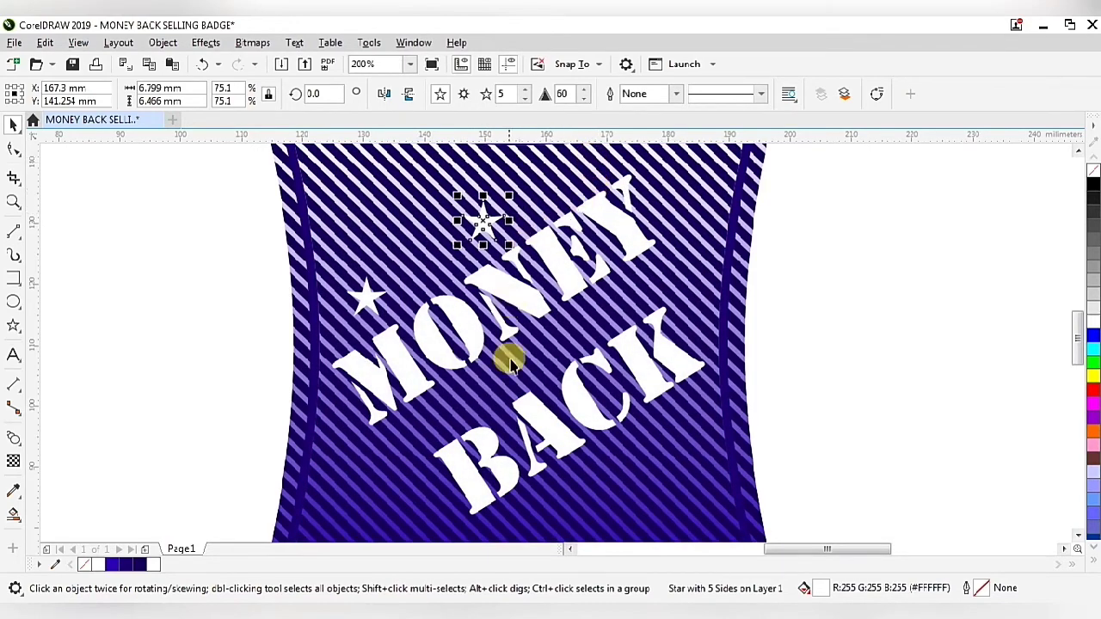
- Place a third copy of the star above the Y of MONEY, at about X 166.6 mm, Y 139.5 mm
{"action": "scroll", "coordinate": [504, 356], "scroll_direction": "down", "scroll_amount": 2}
{"action": "scroll", "coordinate": [543, 275], "scroll_direction": "up", "scroll_amount": 2}
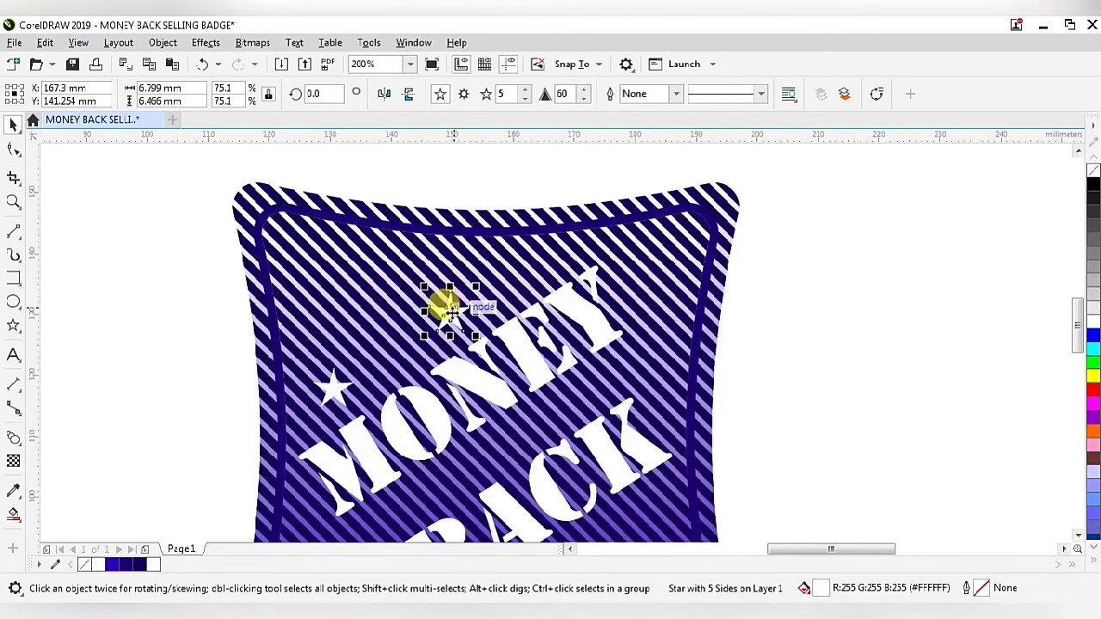
{"action": "left_click_drag", "start_coordinate": [447, 304], "coordinate": [555, 260]}
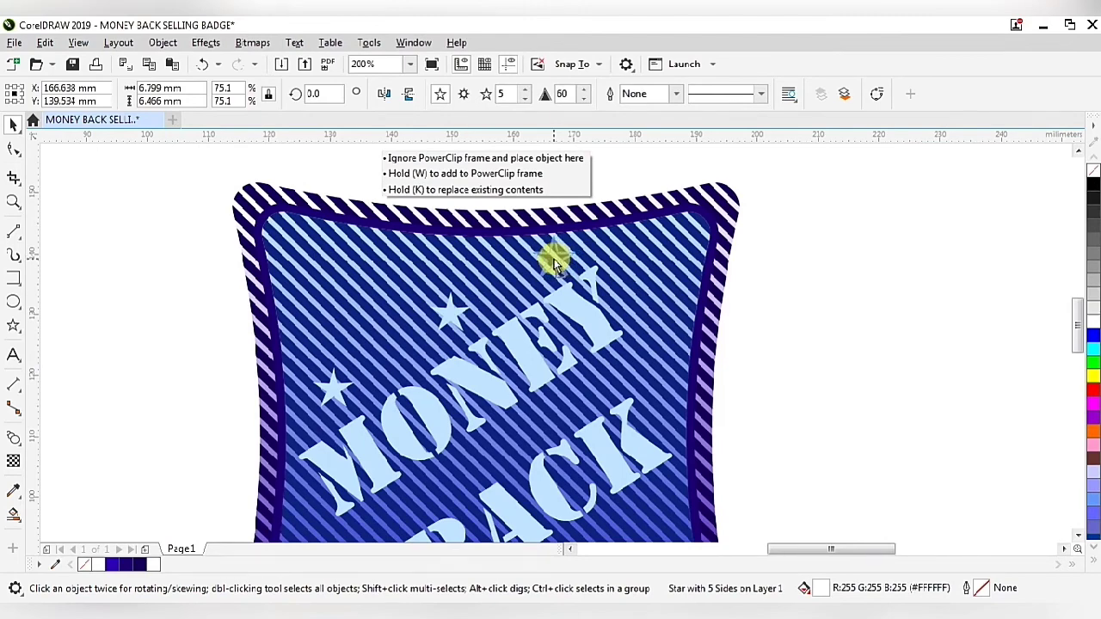
{"action": "left_click_drag", "start_coordinate": [555, 264], "coordinate": [550, 258]}
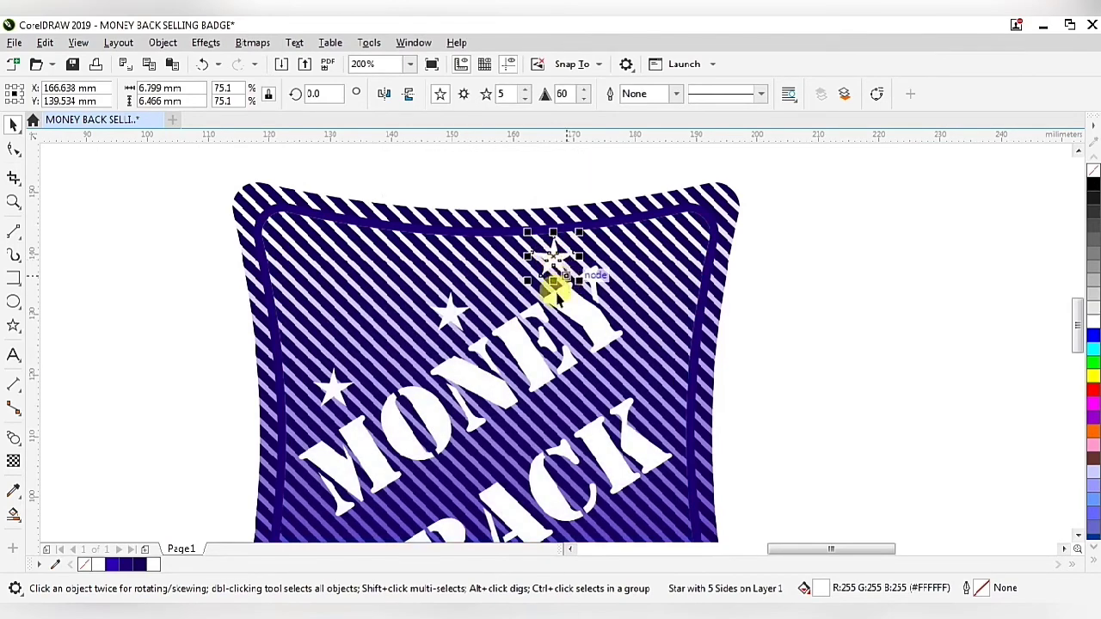
{"action": "scroll", "coordinate": [447, 315], "scroll_direction": "down", "scroll_amount": 2}
{"action": "left_click", "coordinate": [688, 270]}
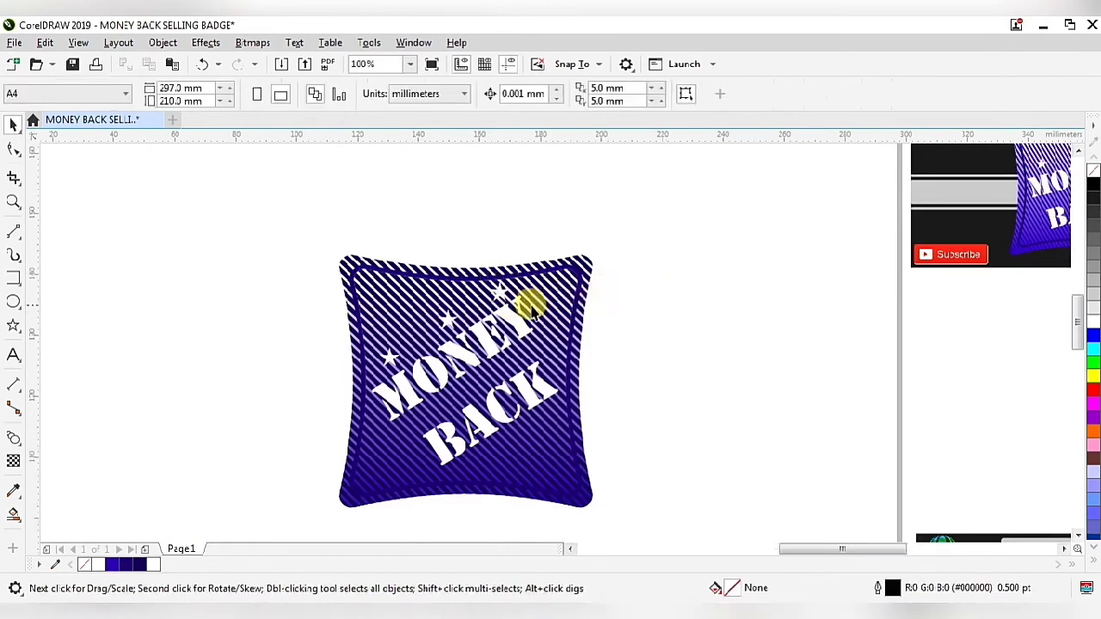
- Draw a straight slanted guide line along the tops of the MONEY letters, spanning about 46 mm by 29 mm
{"action": "scroll", "coordinate": [534, 305], "scroll_direction": "up", "scroll_amount": 2}
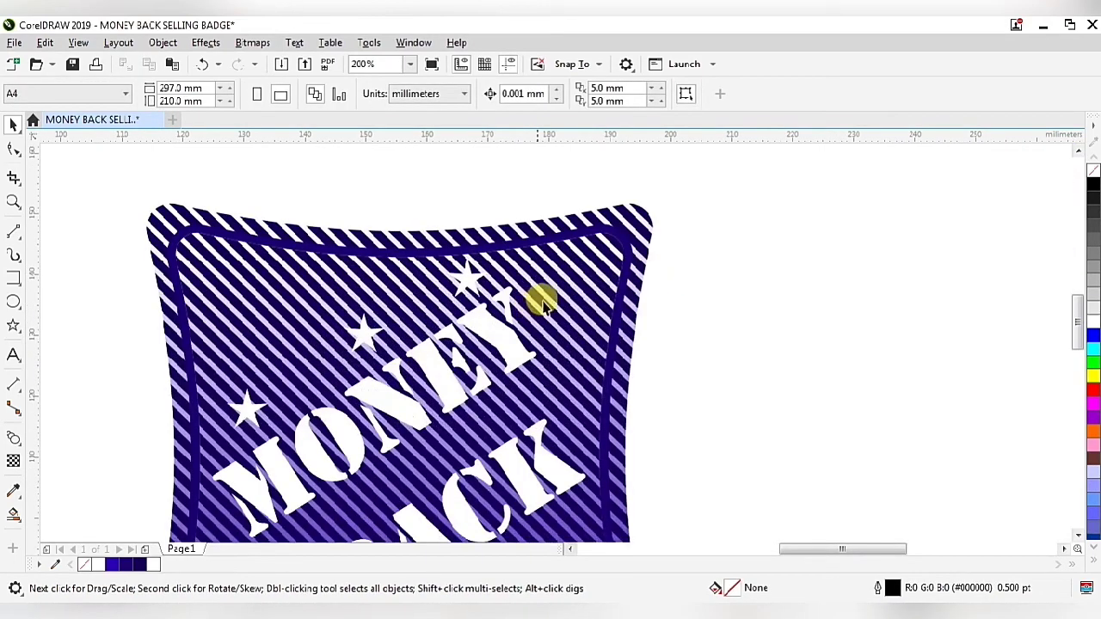
{"action": "left_click", "coordinate": [15, 232]}
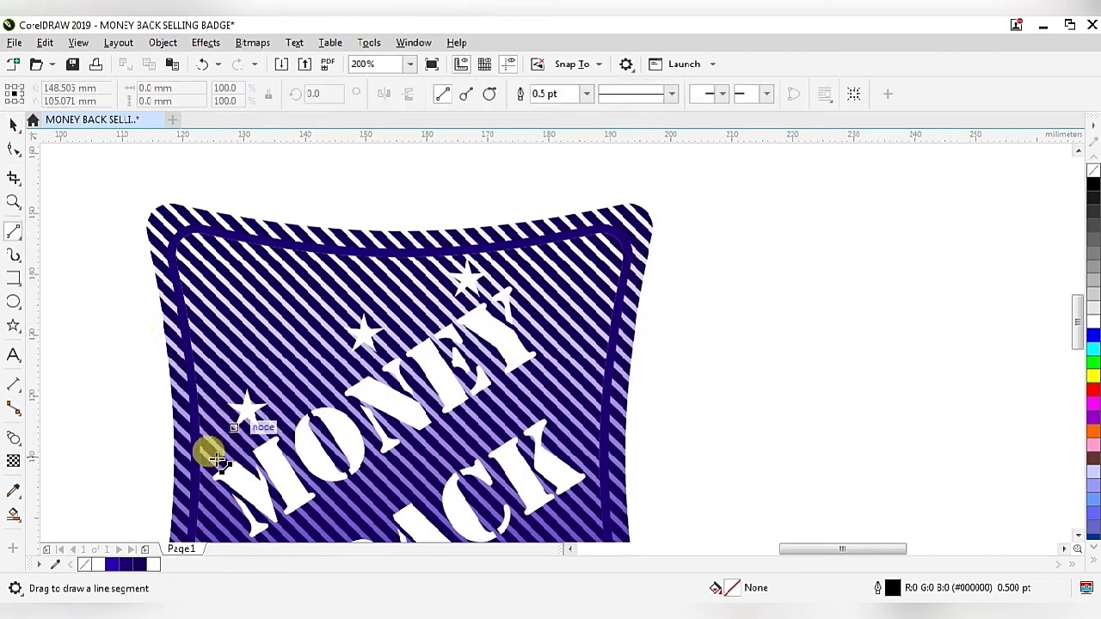
{"action": "left_click_drag", "start_coordinate": [220, 461], "coordinate": [498, 291]}
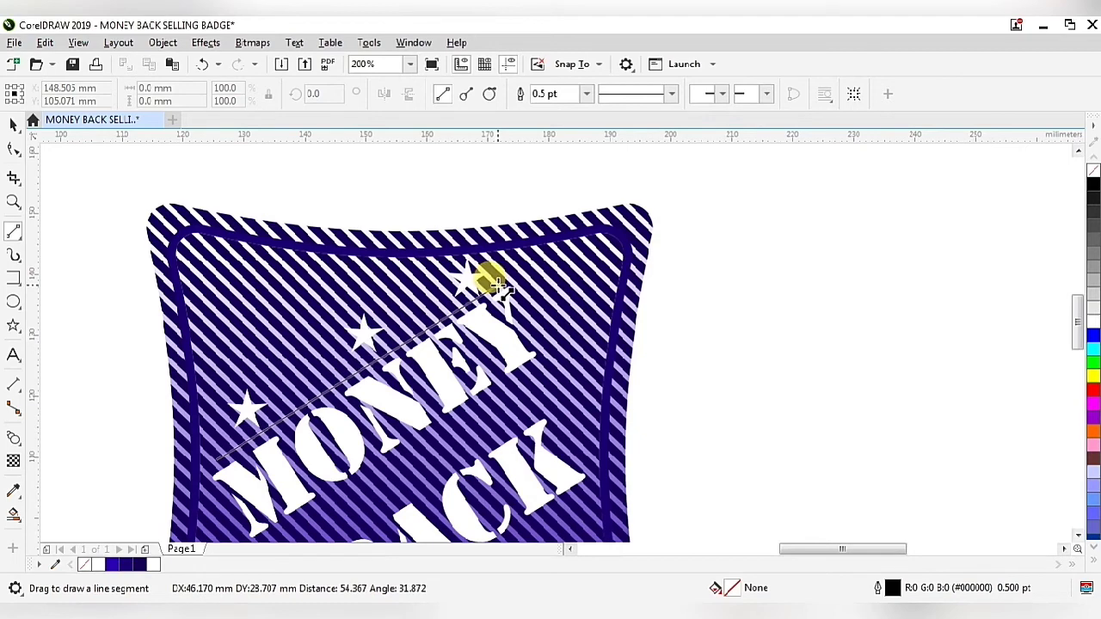
{"action": "left_click_drag", "start_coordinate": [499, 288], "coordinate": [498, 288]}
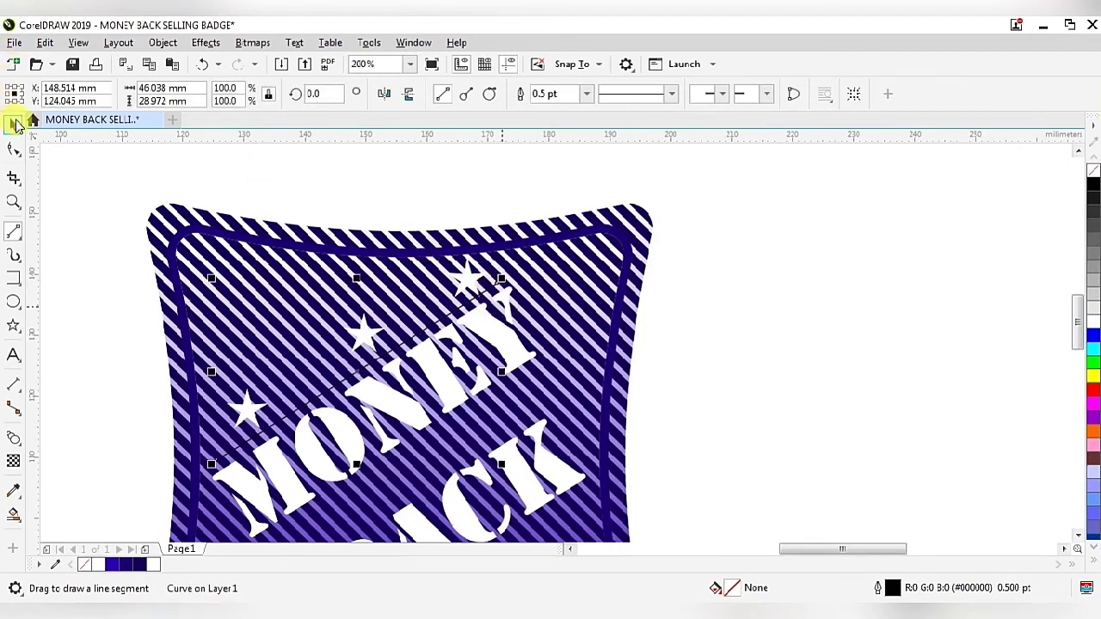
{"action": "left_click", "coordinate": [15, 125]}
{"action": "key", "text": "Escape"}
- Lower the star above the M to the guide line, at about X 130.9 mm, Y 117.5 mm
{"action": "scroll", "coordinate": [254, 437], "scroll_direction": "up", "scroll_amount": 2}
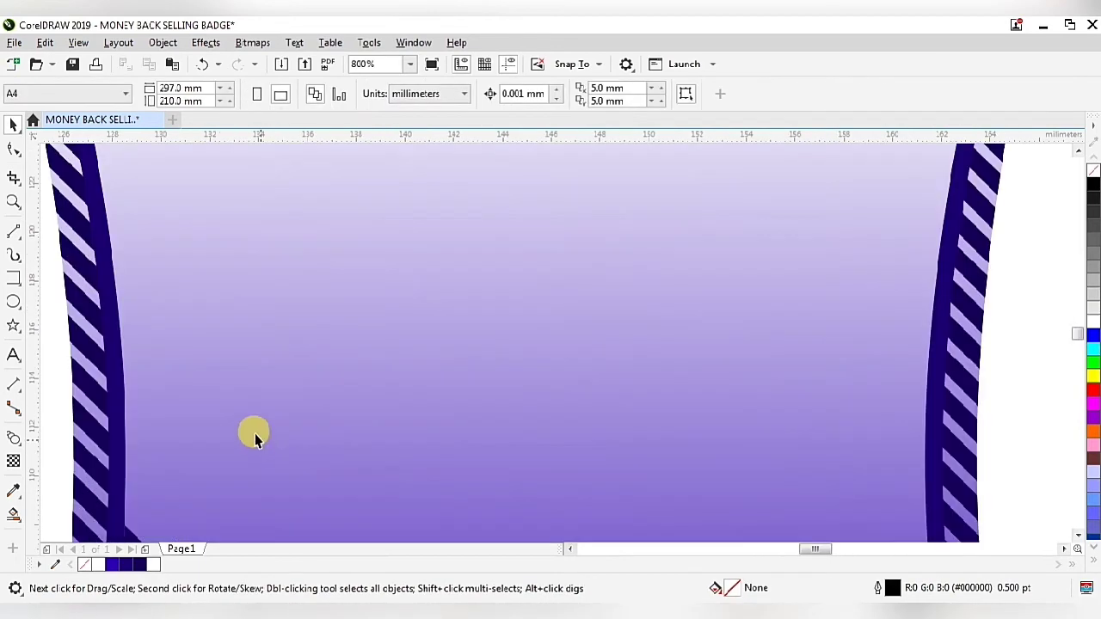
{"action": "left_click", "coordinate": [196, 312]}
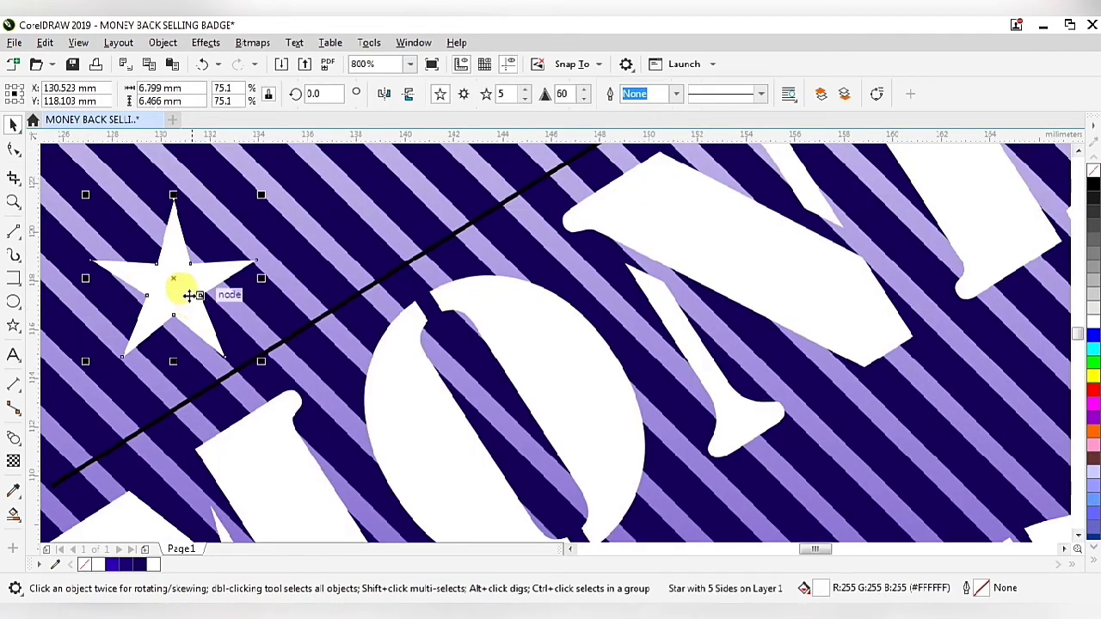
{"action": "left_click_drag", "start_coordinate": [181, 290], "coordinate": [184, 305]}
{"action": "scroll", "coordinate": [203, 393], "scroll_direction": "down", "scroll_amount": 2}
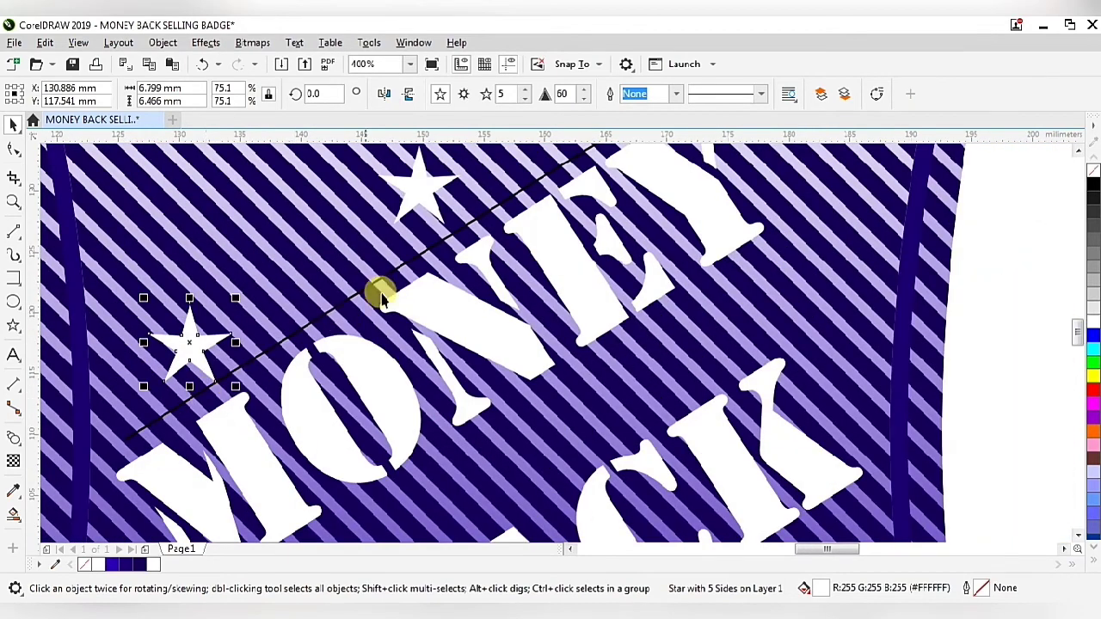
- Lower the middle star to the guide line, at about X 150.3 mm, Y 129.8 mm
{"action": "scroll", "coordinate": [435, 202], "scroll_direction": "up", "scroll_amount": 4}
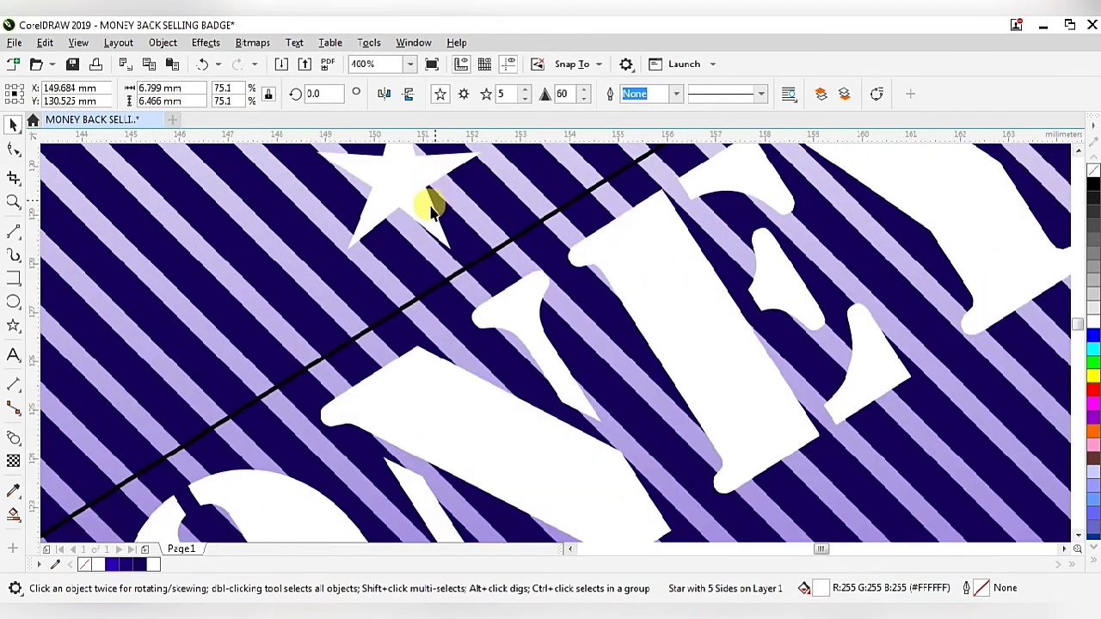
{"action": "left_click_drag", "start_coordinate": [431, 215], "coordinate": [454, 241]}
{"action": "scroll", "coordinate": [386, 263], "scroll_direction": "down", "scroll_amount": 2}
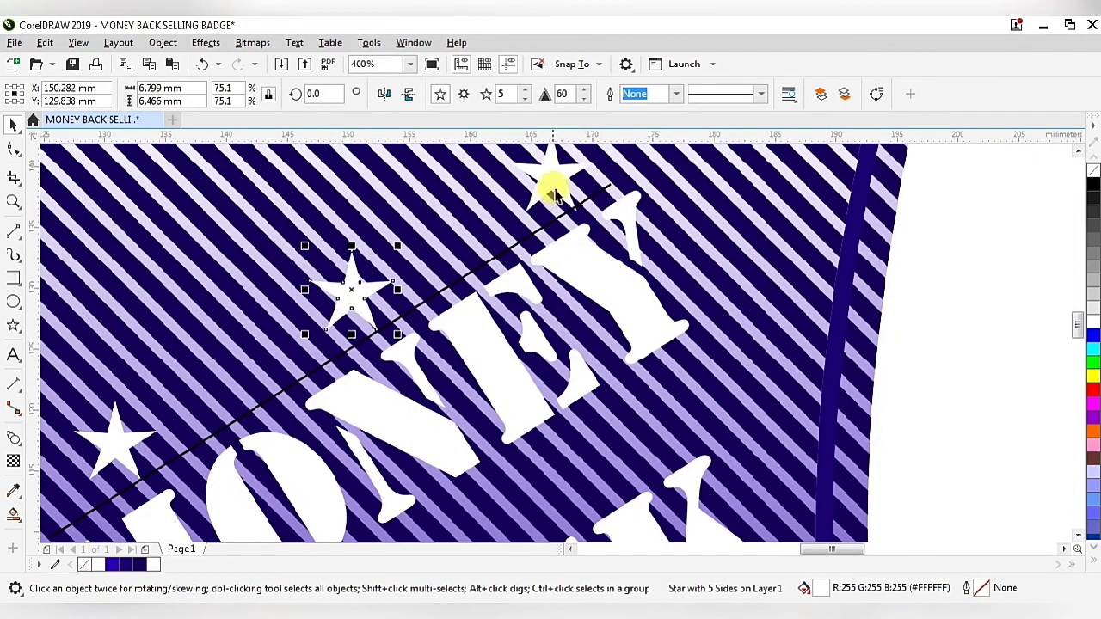
- Align the star above the Y with the guide line, at about X 166.4 mm, Y 140 mm
{"action": "scroll", "coordinate": [554, 176], "scroll_direction": "up", "scroll_amount": 1}
{"action": "scroll", "coordinate": [570, 193], "scroll_direction": "up", "scroll_amount": 1}
{"action": "scroll", "coordinate": [539, 241], "scroll_direction": "down", "scroll_amount": 3}
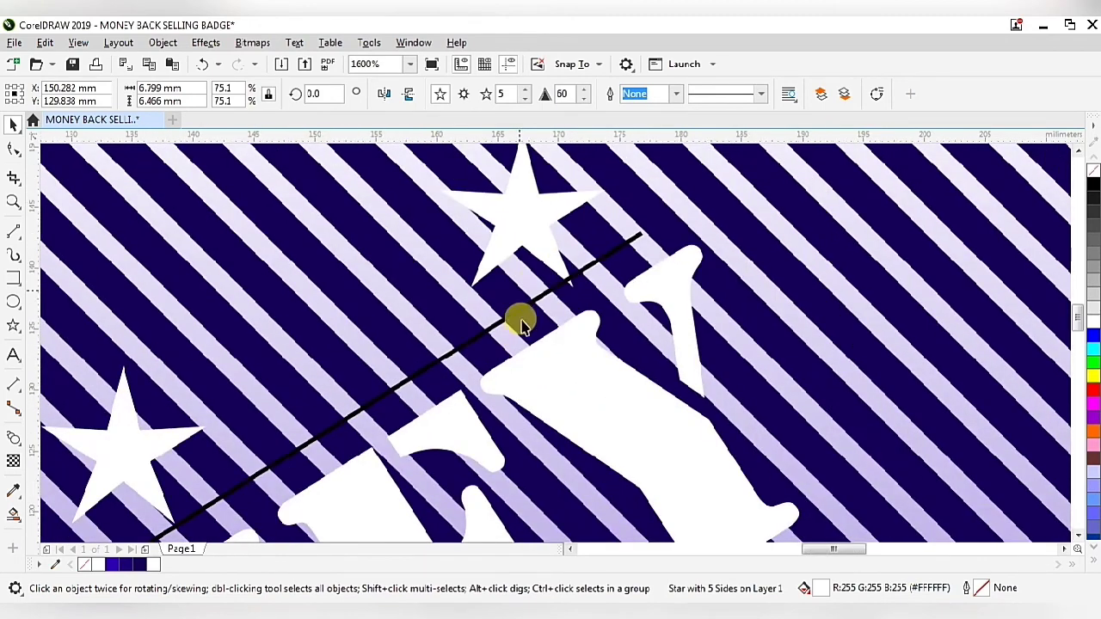
{"action": "scroll", "coordinate": [522, 275], "scroll_direction": "up", "scroll_amount": 2}
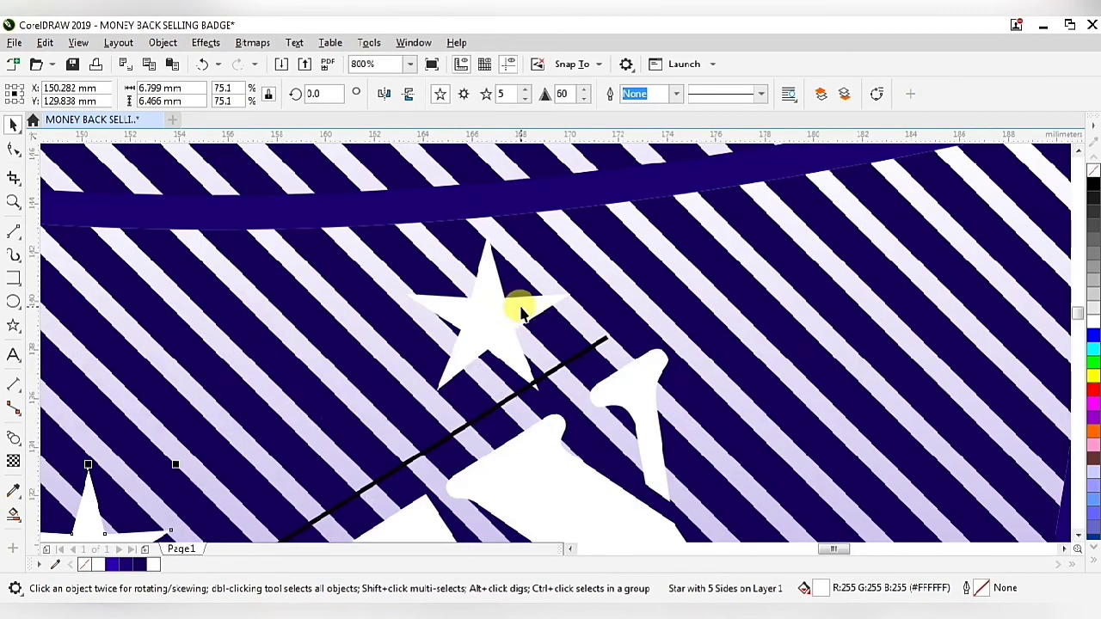
{"action": "left_click", "coordinate": [509, 332]}
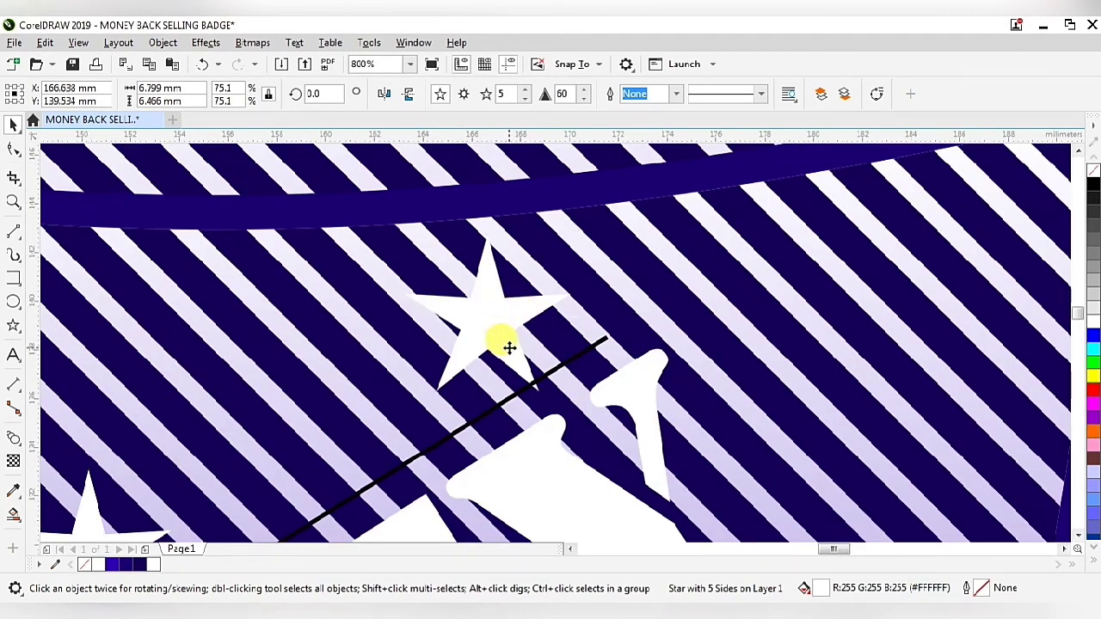
{"action": "left_click_drag", "start_coordinate": [508, 353], "coordinate": [503, 337]}
{"action": "scroll", "coordinate": [503, 337], "scroll_direction": "down", "scroll_amount": 5}
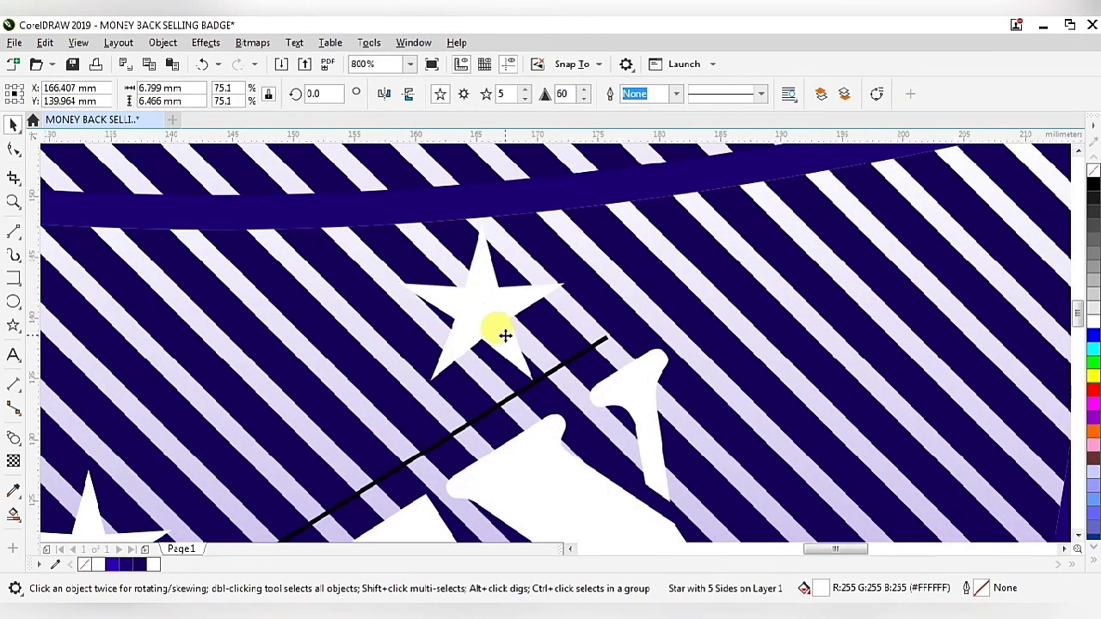
{"action": "scroll", "coordinate": [636, 391], "scroll_direction": "down", "scroll_amount": 2}
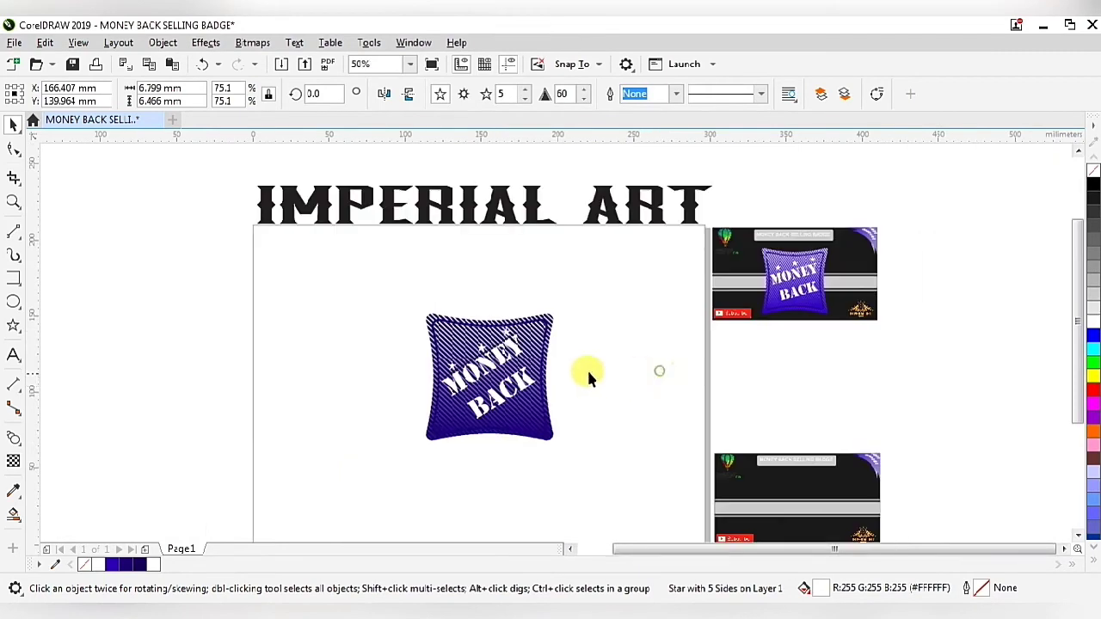
{"action": "key", "text": "Escape"}
- Move the slanted guide line off the badge into the empty page area beside it and delete it
{"action": "scroll", "coordinate": [516, 340], "scroll_direction": "up", "scroll_amount": 2}
{"action": "scroll", "coordinate": [525, 331], "scroll_direction": "up", "scroll_amount": 2}
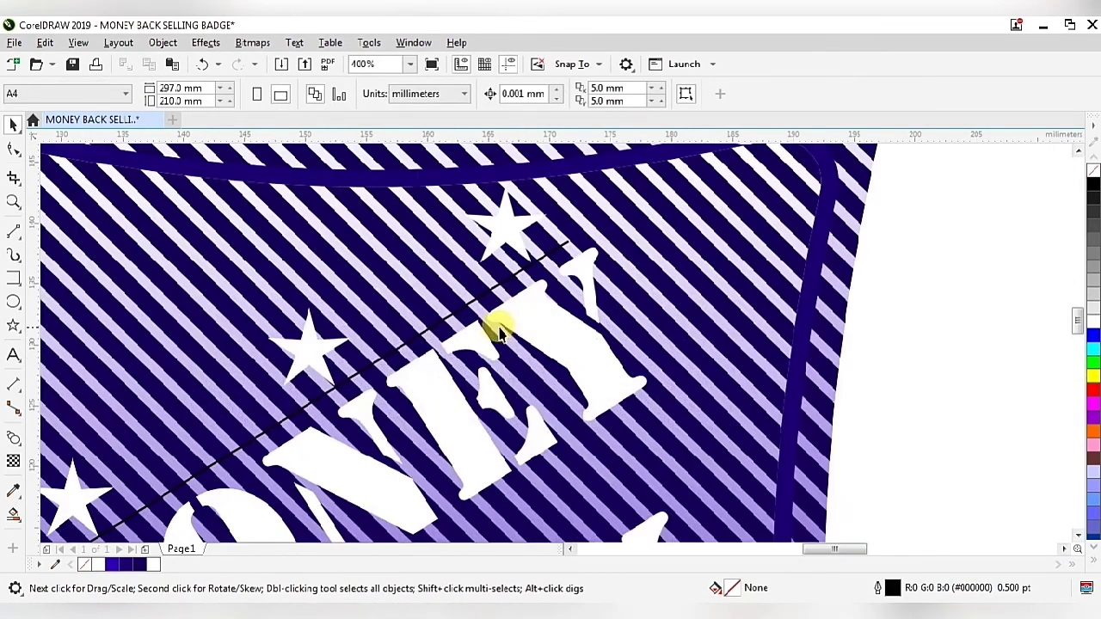
{"action": "left_click", "coordinate": [467, 311]}
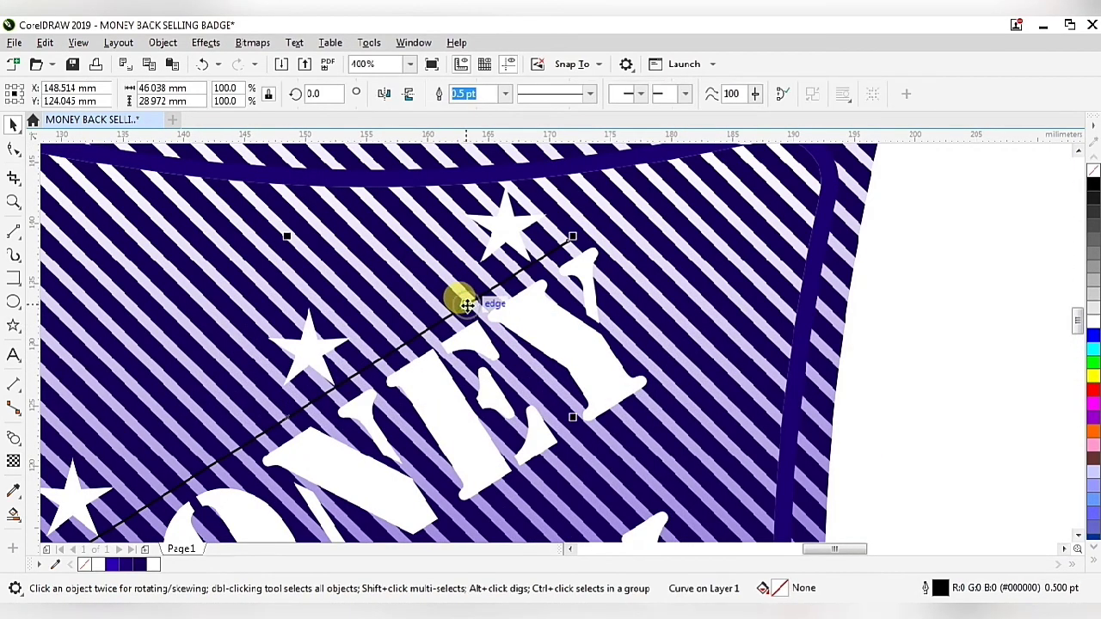
{"action": "scroll", "coordinate": [504, 315], "scroll_direction": "down", "scroll_amount": 2}
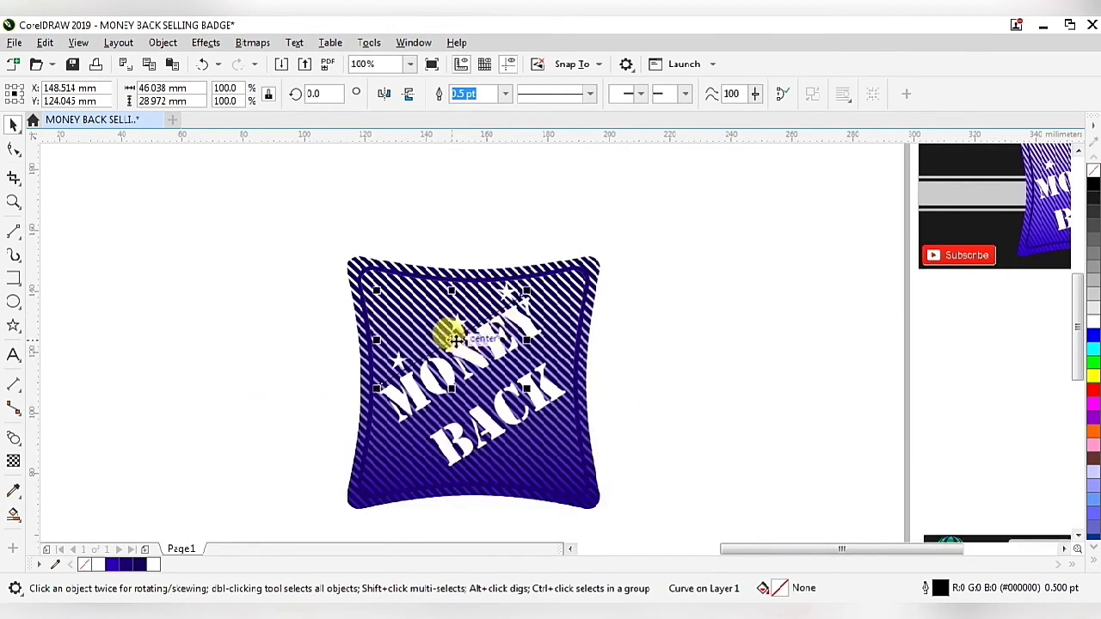
{"action": "left_click_drag", "start_coordinate": [454, 338], "coordinate": [207, 337]}
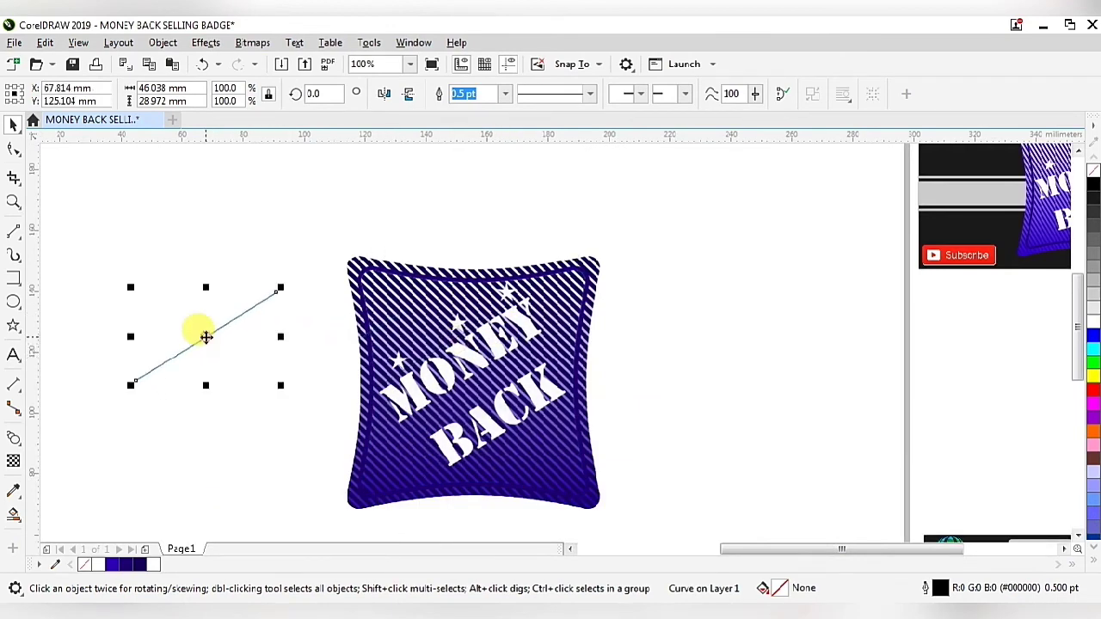
{"action": "right_click", "coordinate": [206, 337]}
{"action": "left_click", "coordinate": [252, 236]}
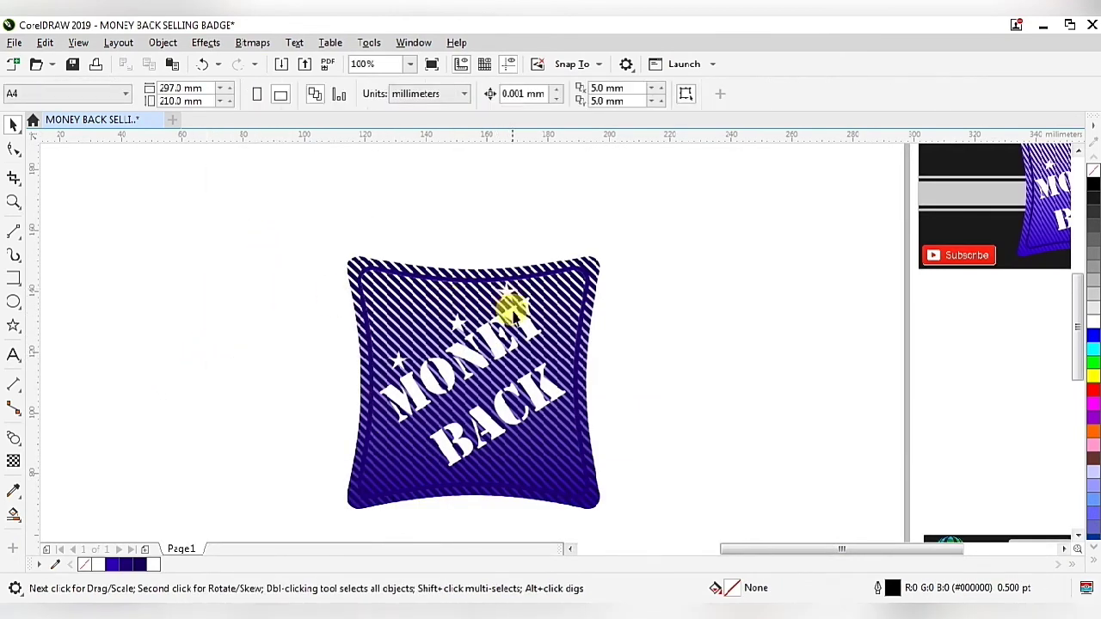
- Select all the badge's objects, including the text and three stars, and group them
{"action": "scroll", "coordinate": [352, 290], "scroll_direction": "down", "scroll_amount": 1}
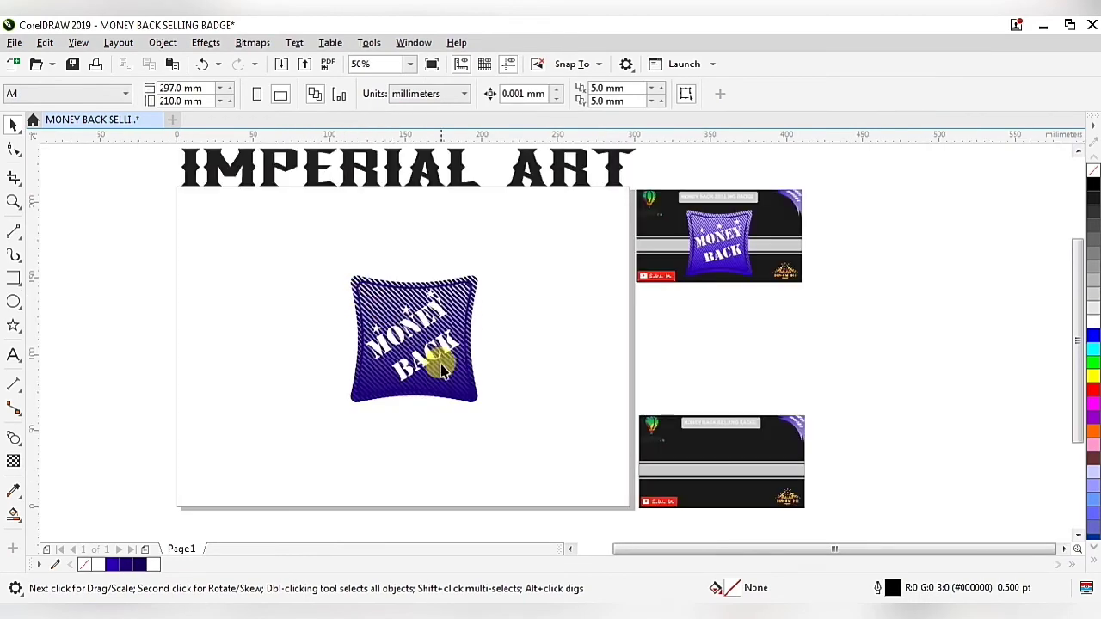
{"action": "left_click_drag", "start_coordinate": [481, 330], "coordinate": [547, 449]}
{"action": "left_click", "coordinate": [822, 94]}
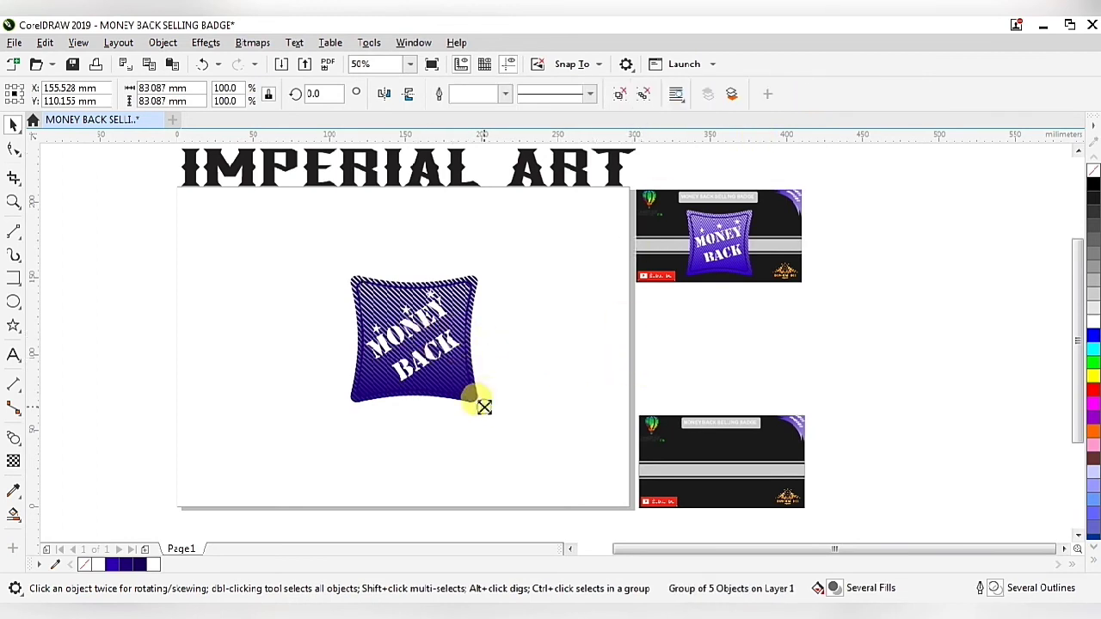
- Scale the badge group to about 52.1 mm square and move it to the page's upper-right area, at about X 257.3 mm, Y 173 mm
{"action": "left_click_drag", "start_coordinate": [484, 406], "coordinate": [462, 384]}
{"action": "left_click_drag", "start_coordinate": [416, 334], "coordinate": [568, 246]}
- Move the dark banner without a badge onto the page and place the badge group over its middle, at about X 146.7 mm, Y 98.9 mm
{"action": "left_click_drag", "start_coordinate": [576, 354], "coordinate": [839, 533]}
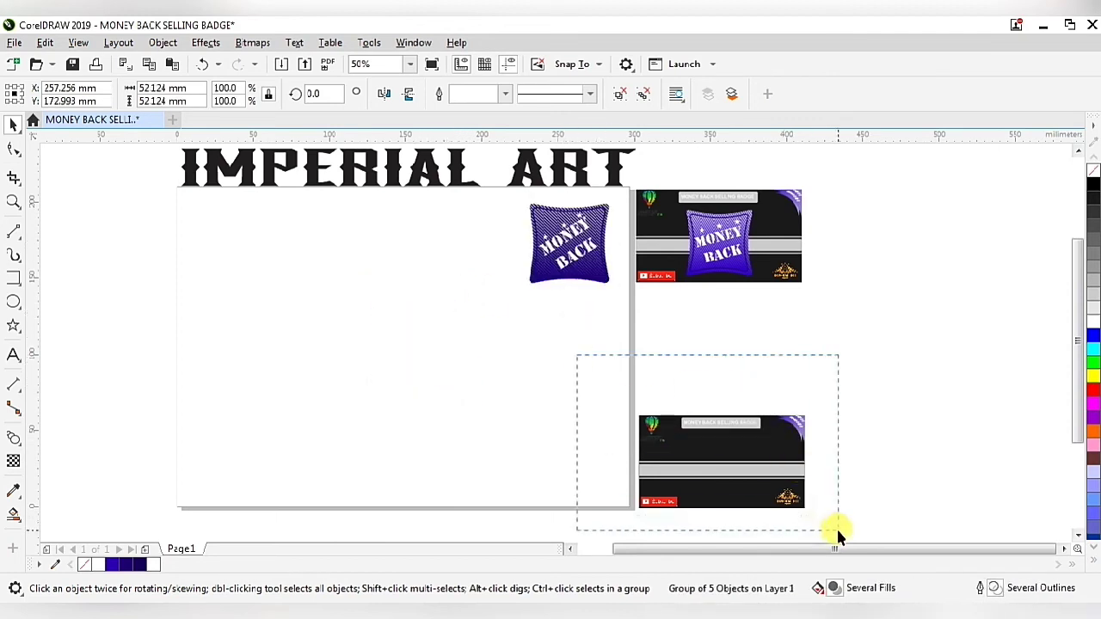
{"action": "left_click_drag", "start_coordinate": [738, 471], "coordinate": [401, 356]}
{"action": "left_click", "coordinate": [571, 246]}
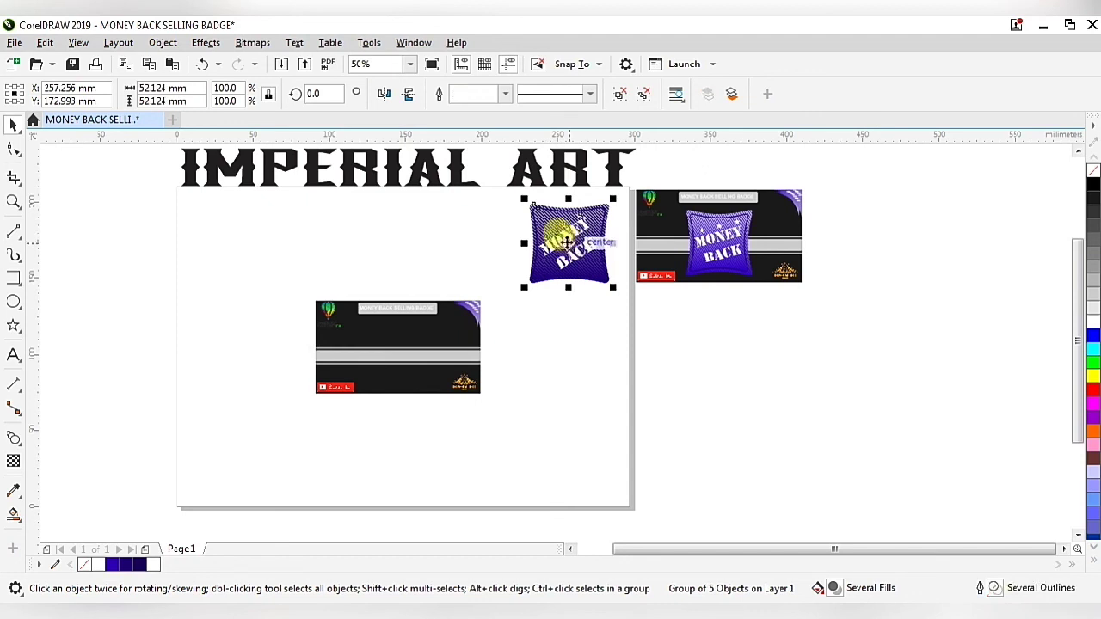
{"action": "left_click_drag", "start_coordinate": [567, 241], "coordinate": [396, 359]}
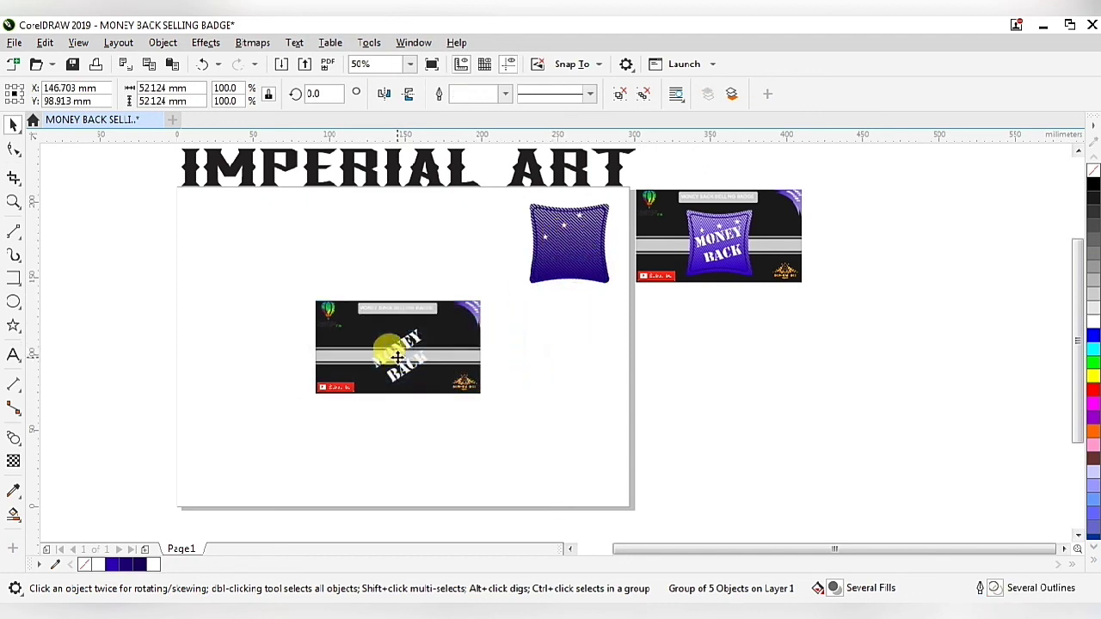
- Resize the badge group to about 42.8 mm square and reposition it on the banner at about X 145.1 mm, Y 99.2 mm
{"action": "scroll", "coordinate": [386, 395], "scroll_direction": "up", "scroll_amount": 2}
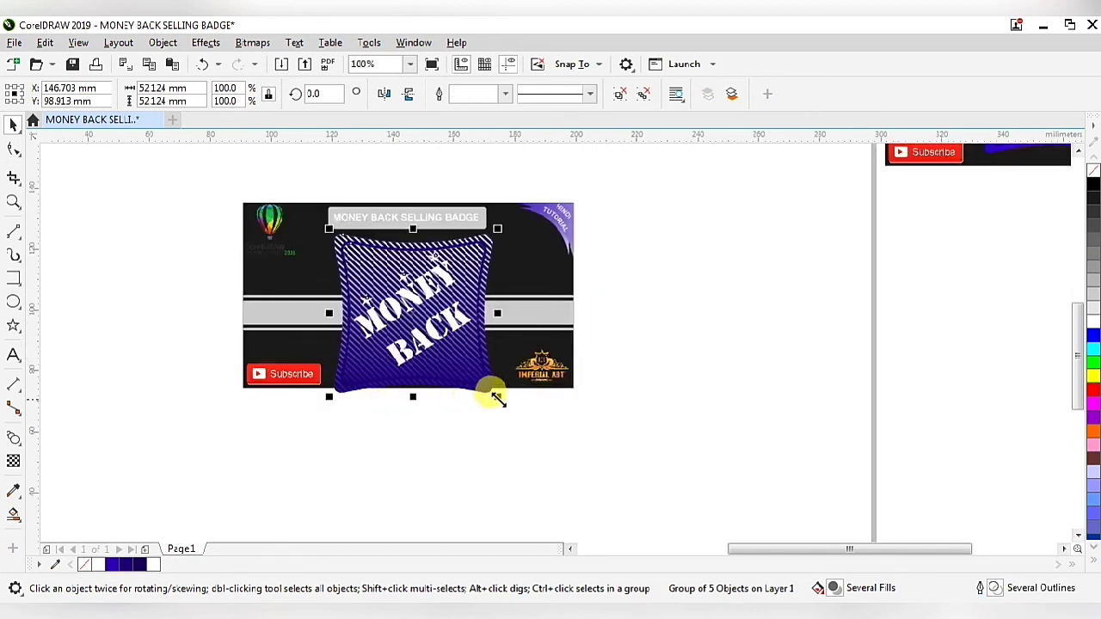
{"action": "left_click_drag", "start_coordinate": [499, 399], "coordinate": [475, 378]}
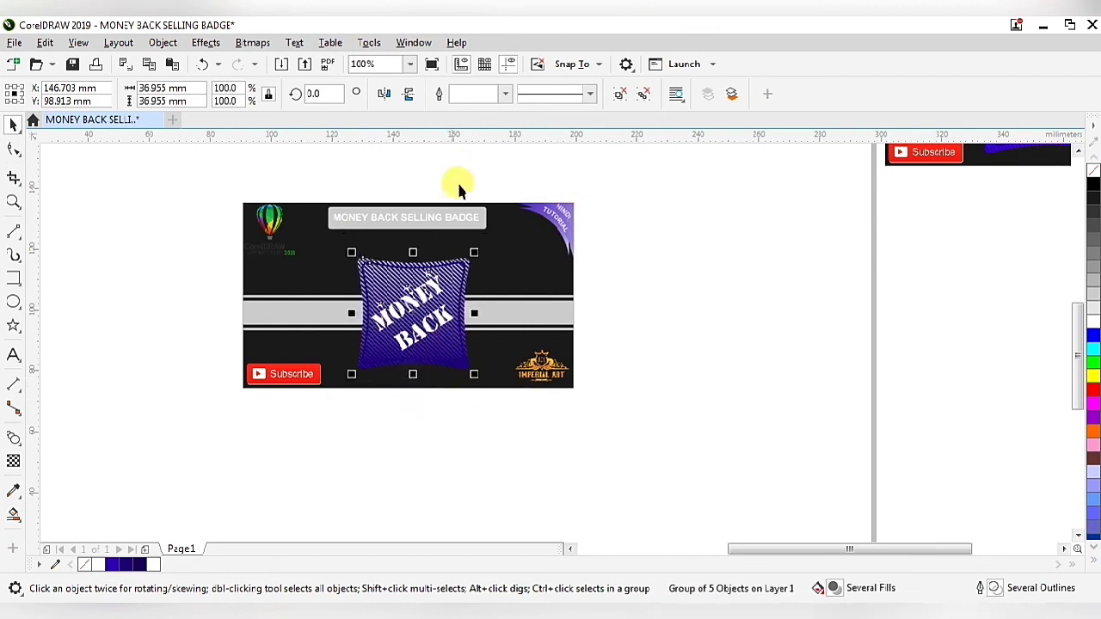
{"action": "scroll", "coordinate": [404, 303], "scroll_direction": "up", "scroll_amount": 2}
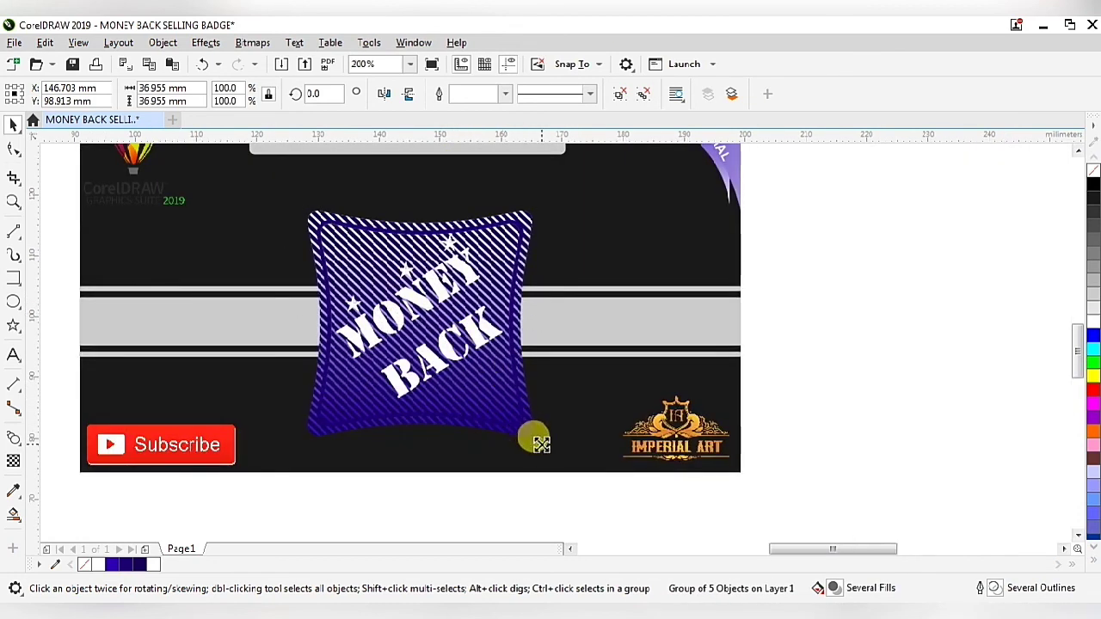
{"action": "left_click_drag", "start_coordinate": [535, 437], "coordinate": [556, 455]}
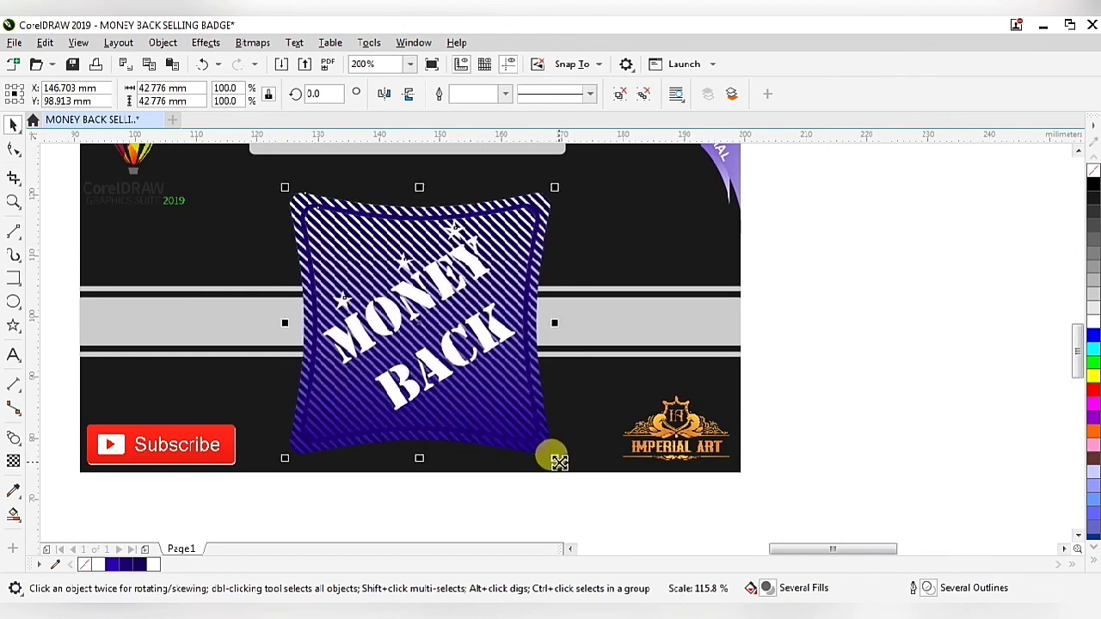
{"action": "scroll", "coordinate": [533, 479], "scroll_direction": "down", "scroll_amount": 2}
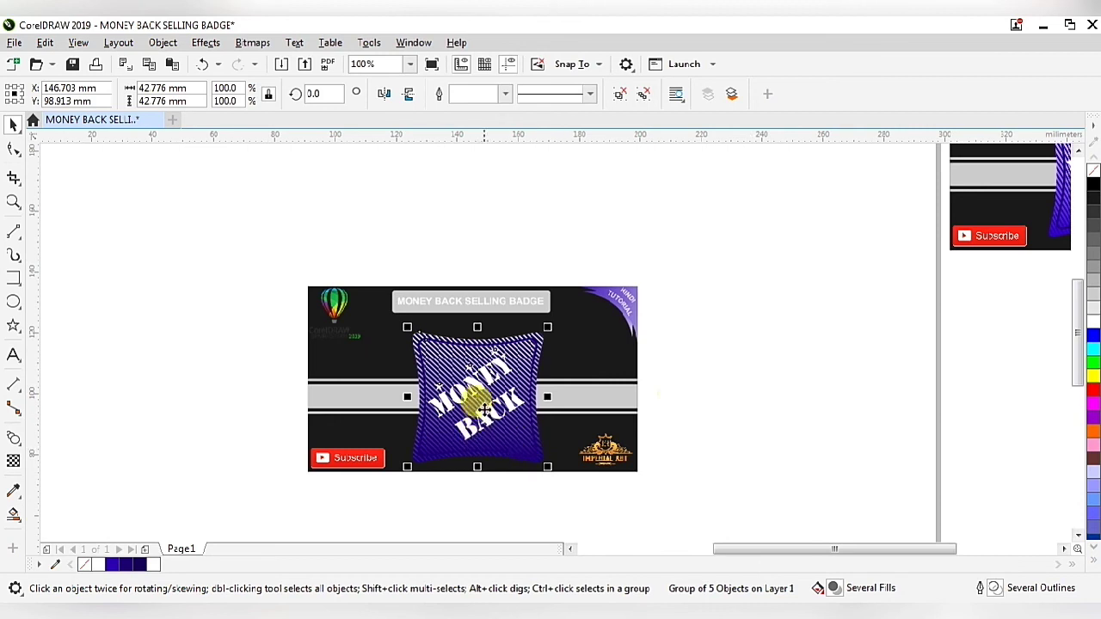
{"action": "left_click_drag", "start_coordinate": [506, 401], "coordinate": [470, 397]}
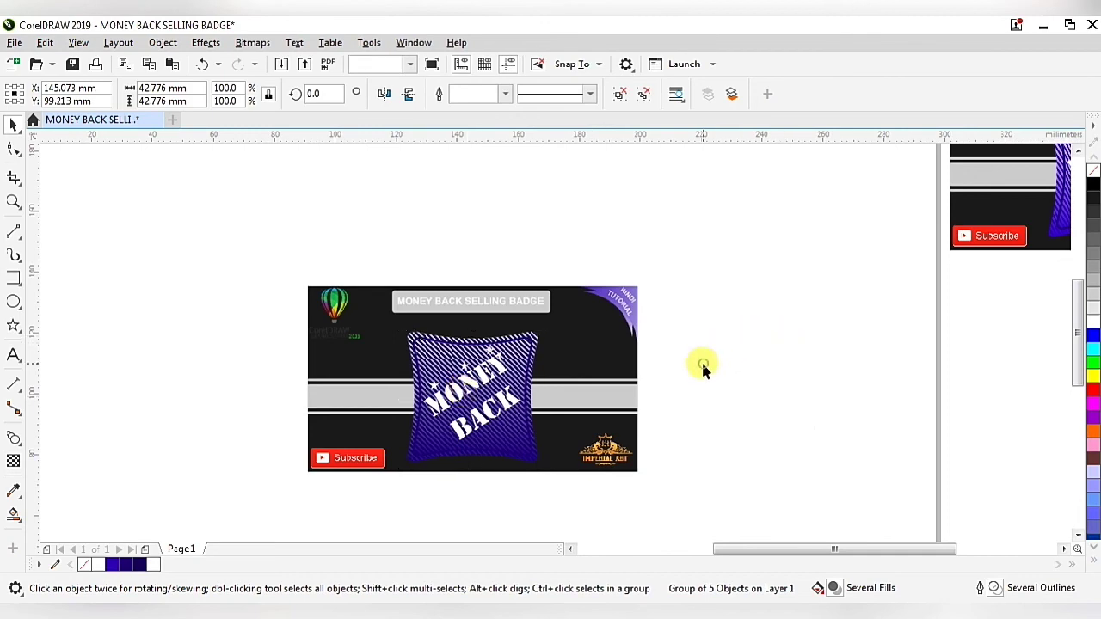
{"action": "left_click", "coordinate": [703, 365]}
- Examine the badge's fit and detail against the whole dark banner
{"action": "scroll", "coordinate": [401, 453], "scroll_direction": "up", "scroll_amount": 2}
{"action": "scroll", "coordinate": [401, 480], "scroll_direction": "down", "scroll_amount": 2}
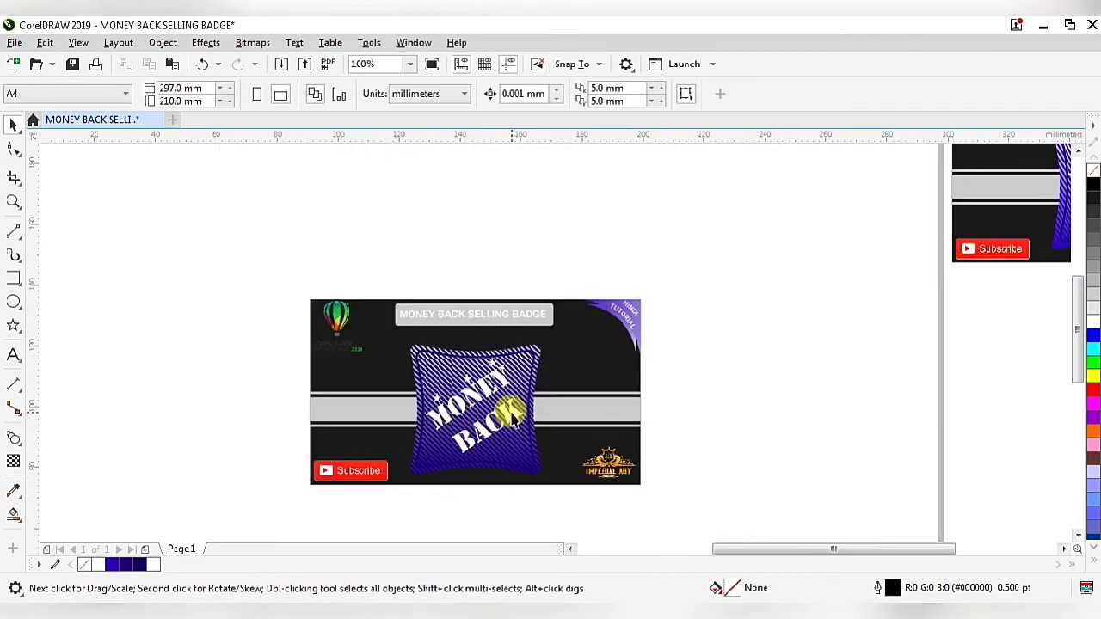
{"action": "scroll", "coordinate": [514, 416], "scroll_direction": "up", "scroll_amount": 2}
{"action": "scroll", "coordinate": [629, 369], "scroll_direction": "down", "scroll_amount": 2}
{"action": "scroll", "coordinate": [571, 393], "scroll_direction": "up", "scroll_amount": 2}
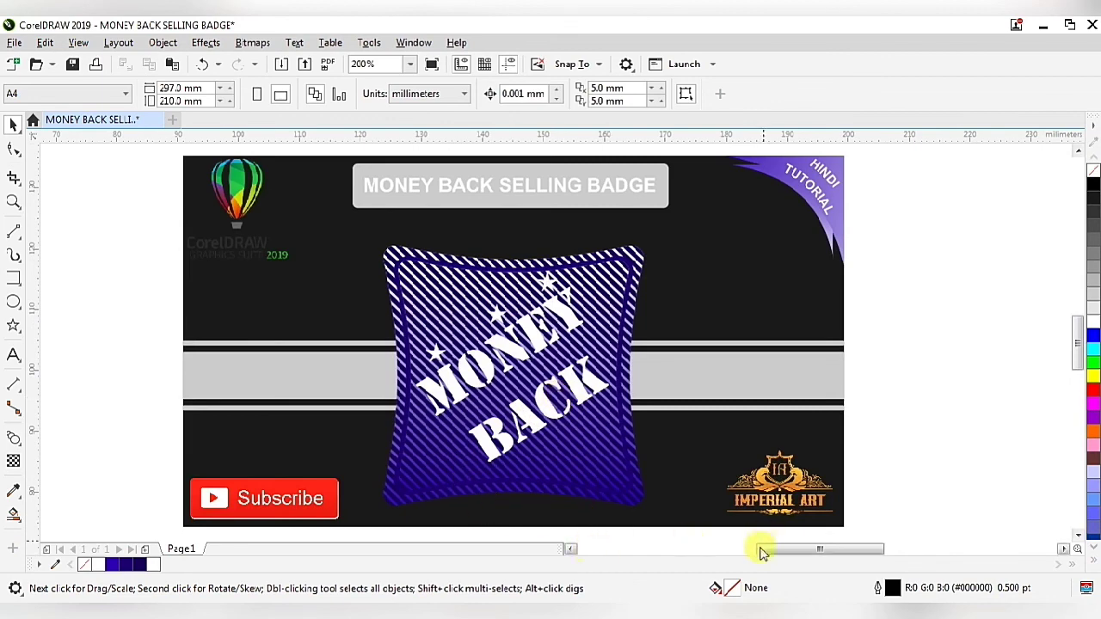
{"action": "left_click_drag", "start_coordinate": [762, 550], "coordinate": [751, 550]}
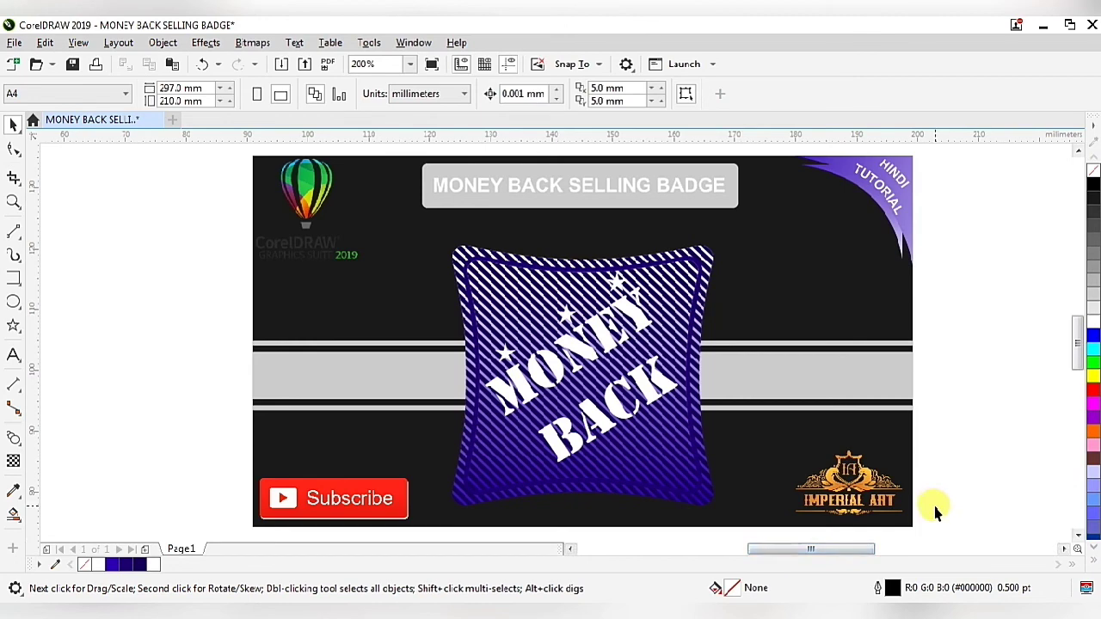